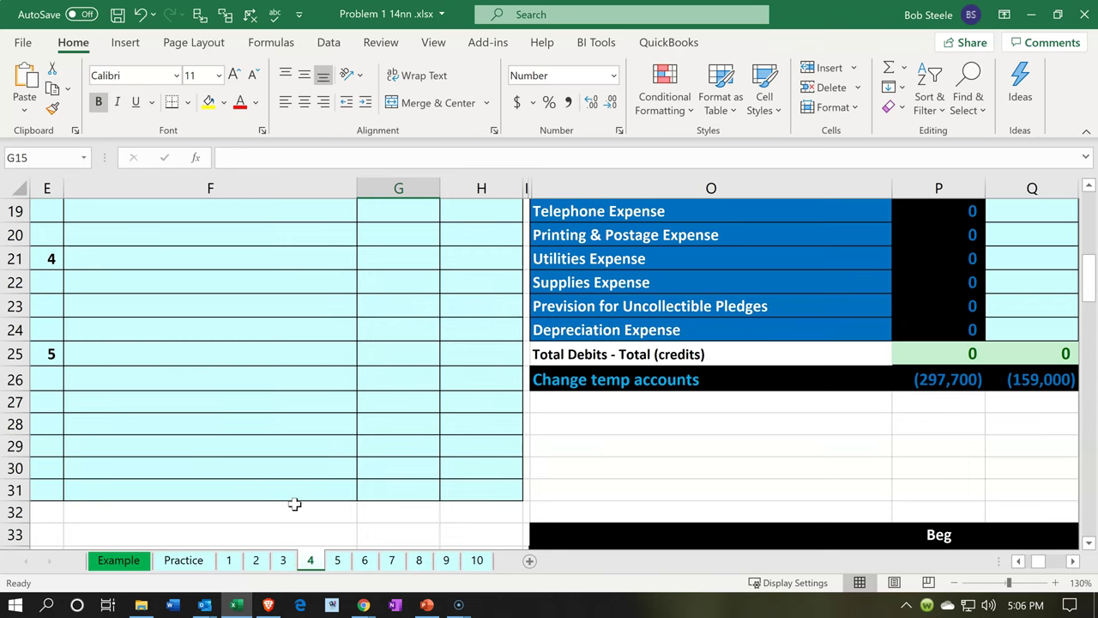
- Look over the journal entry area around transaction 3 and the problem data columns
{"action": "left_click", "coordinate": [294, 512]}
{"action": "scroll", "coordinate": [294, 506], "scroll_direction": "up", "scroll_amount": 5}
{"action": "scroll", "coordinate": [295, 506], "scroll_direction": "down", "scroll_amount": 2}
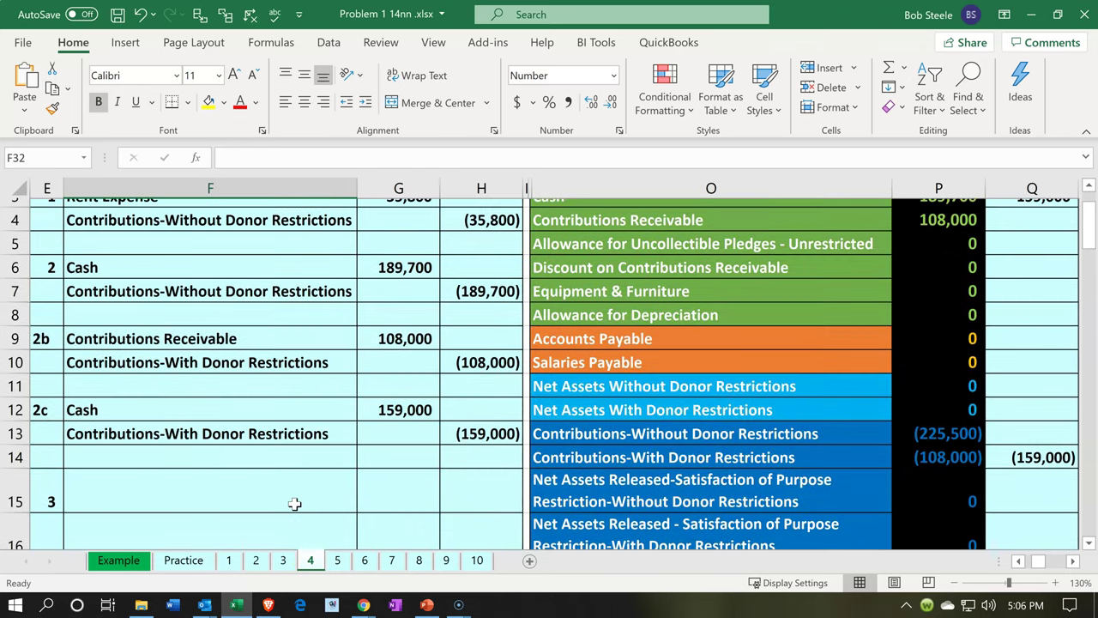
{"action": "left_click", "coordinate": [265, 390]}
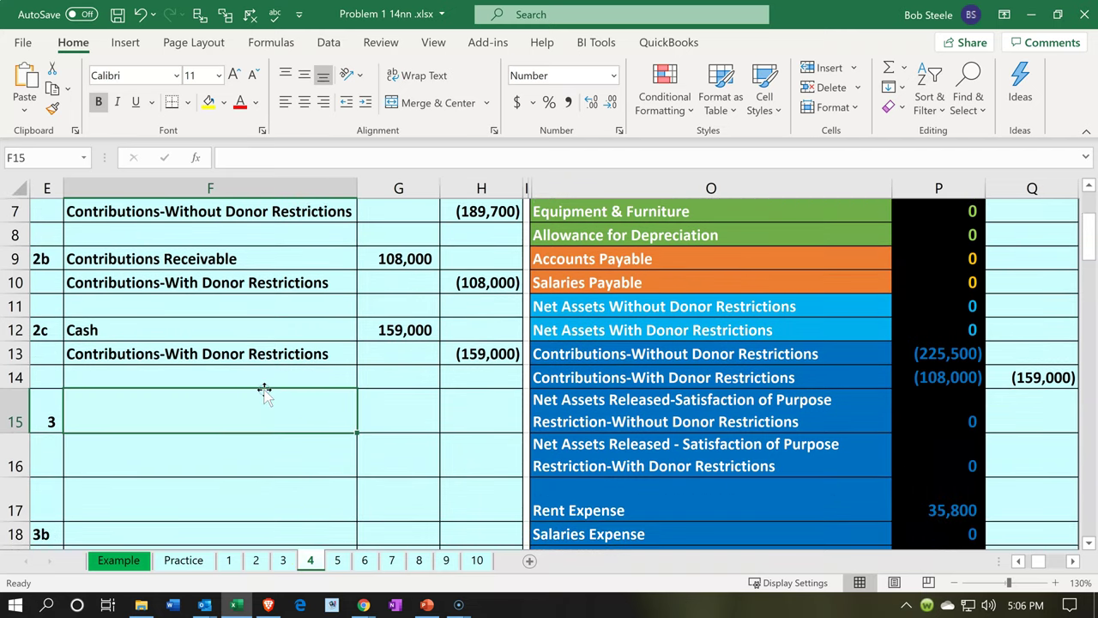
{"action": "key", "text": "Home"}
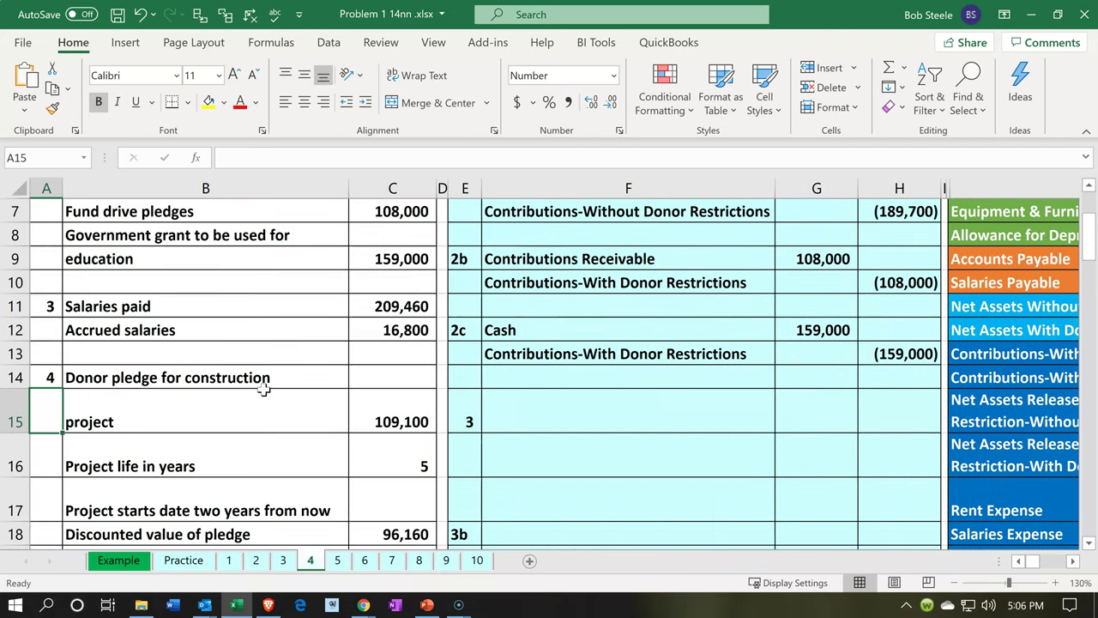
{"action": "scroll", "coordinate": [266, 391], "scroll_direction": "up", "scroll_amount": 1}
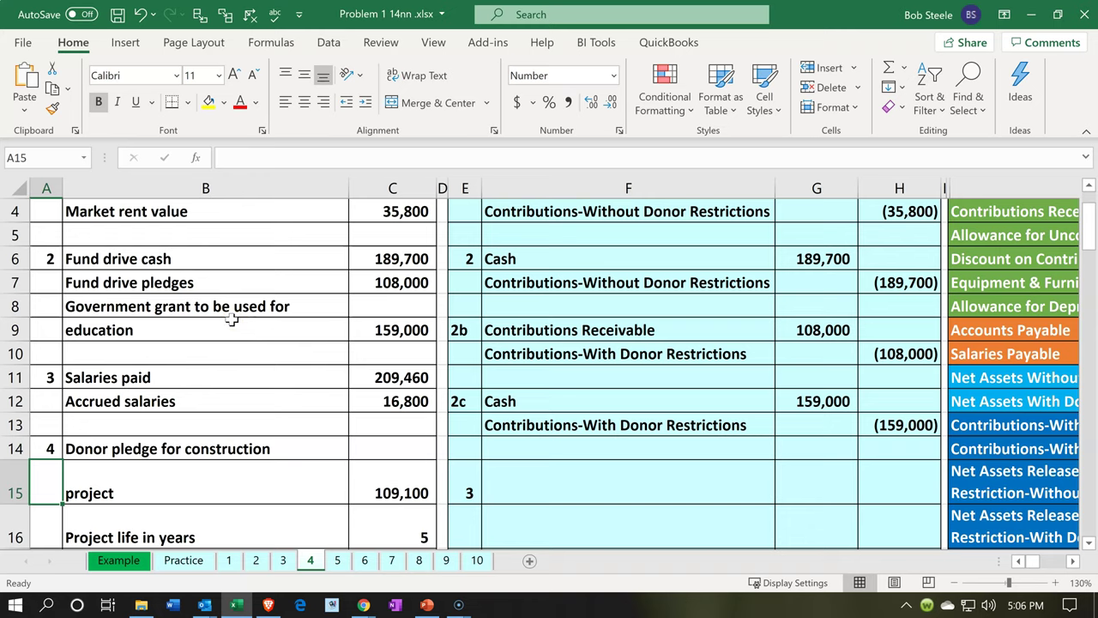
- Trace entry 2c's 159,000 Cash debit and Contributions-With Donor Restrictions line to the trial balance
{"action": "left_click", "coordinate": [512, 402]}
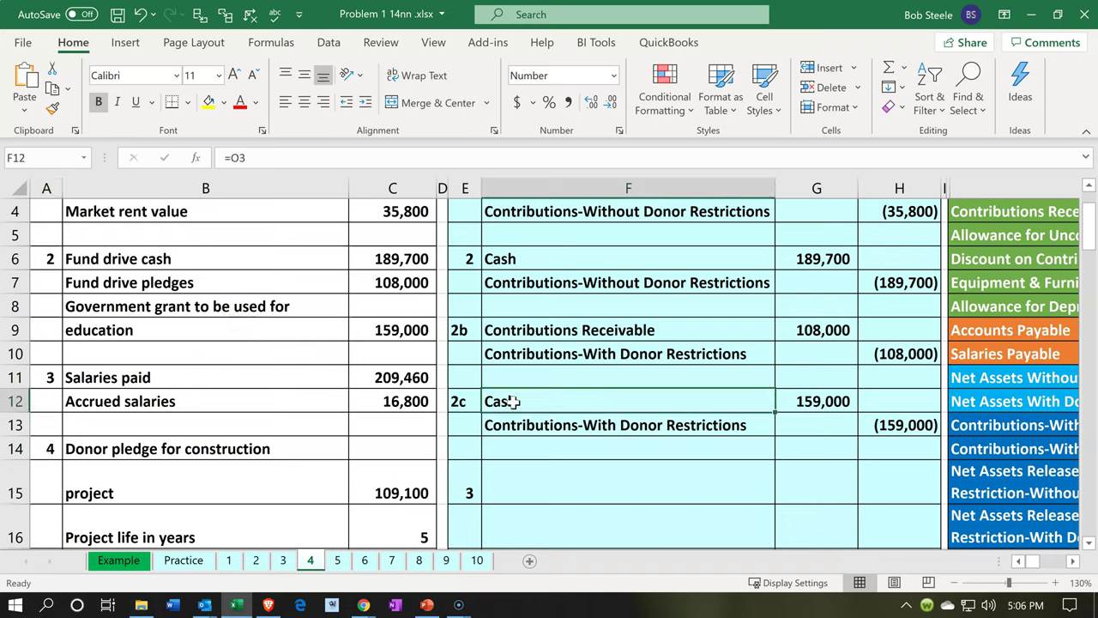
{"action": "key", "text": "Right"}
{"action": "key", "text": "Right"}
{"action": "key", "text": "Right"}
{"action": "key", "text": "Right"}
{"action": "key", "text": "Right"}
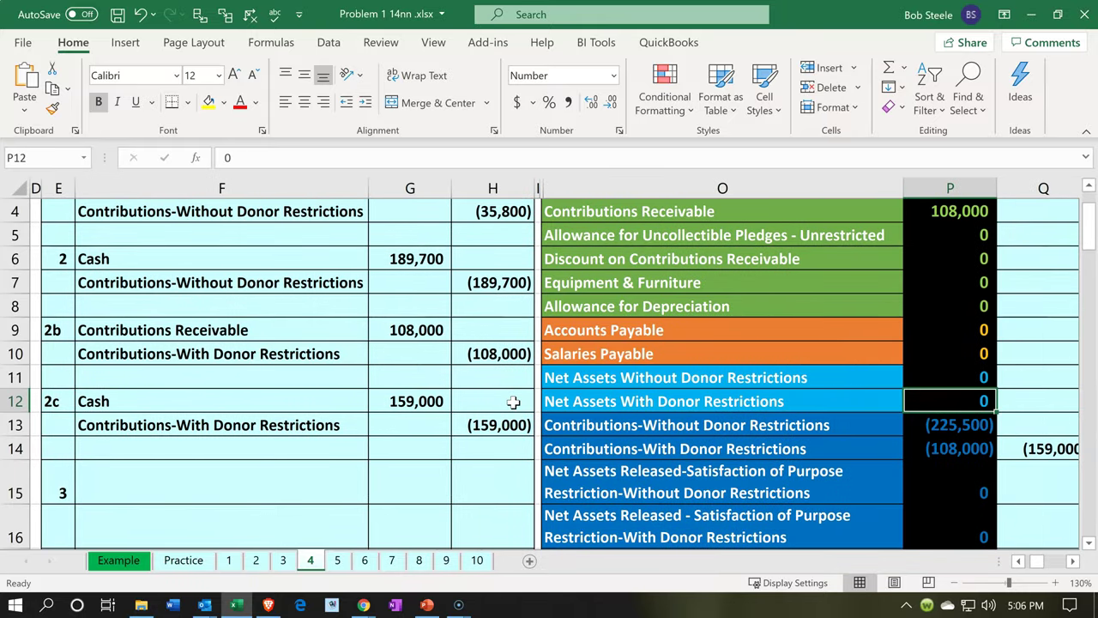
{"action": "left_click", "coordinate": [333, 401]}
{"action": "scroll", "coordinate": [333, 401], "scroll_direction": "down", "scroll_amount": 1}
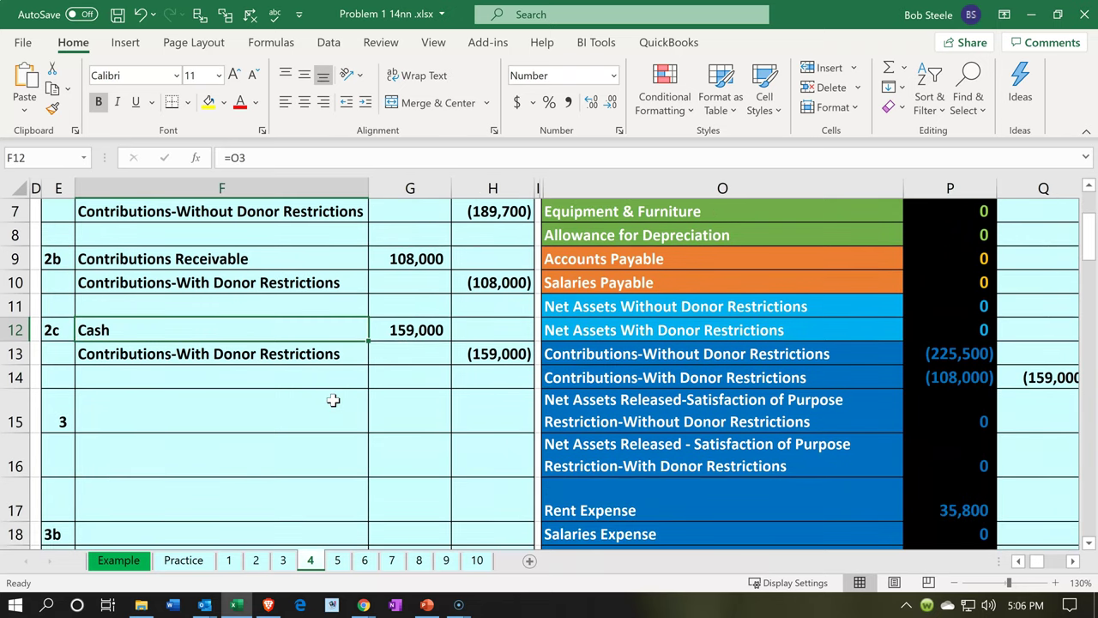
{"action": "key", "text": "Right"}
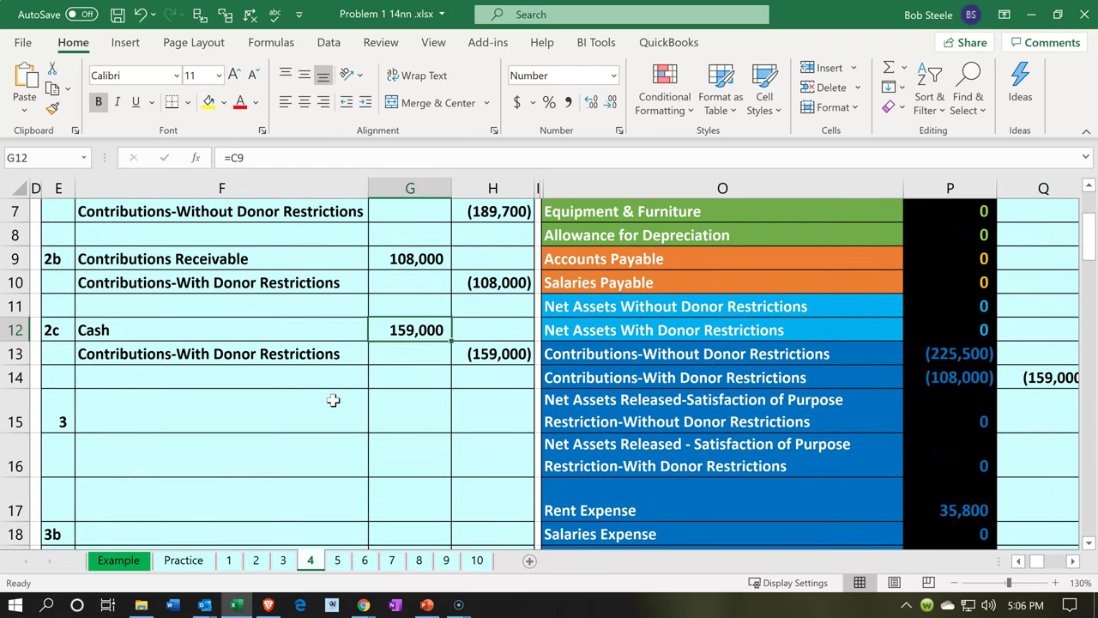
{"action": "key", "text": "Down"}
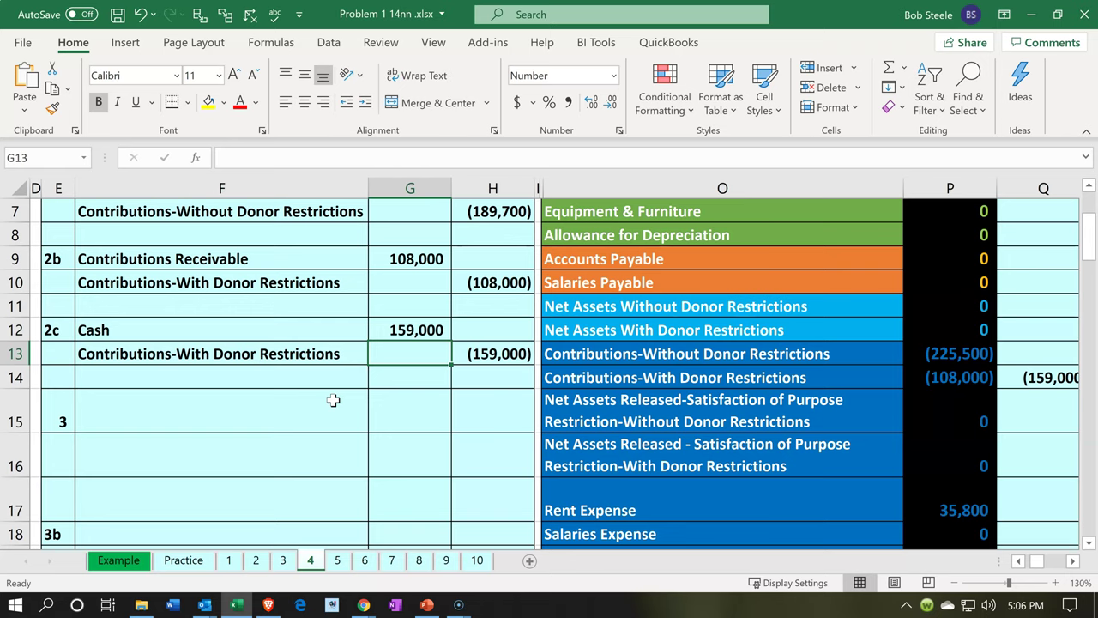
{"action": "key", "text": "Right"}
{"action": "key", "text": "Right"}
{"action": "key", "text": "Right"}
{"action": "key", "text": "Right"}
{"action": "key", "text": "Right"}
{"action": "key", "text": "Right"}
{"action": "key", "text": "Right"}
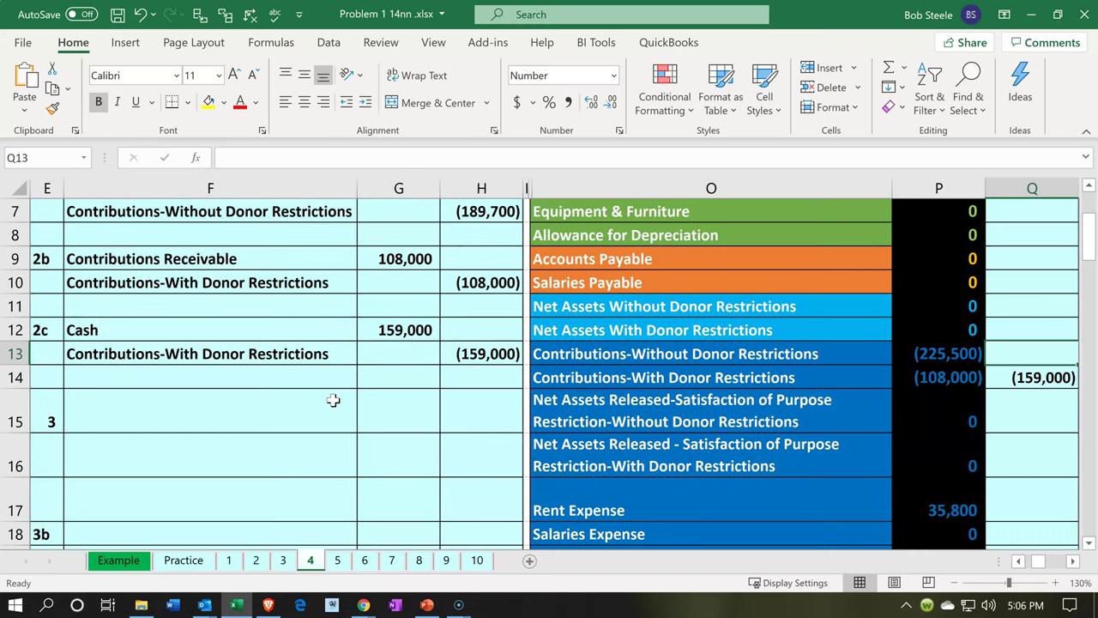
- Check the ending Cash formula and the Contributions-With Donor Restrictions balance of (267,000)
{"action": "scroll", "coordinate": [333, 400], "scroll_direction": "up", "scroll_amount": 2}
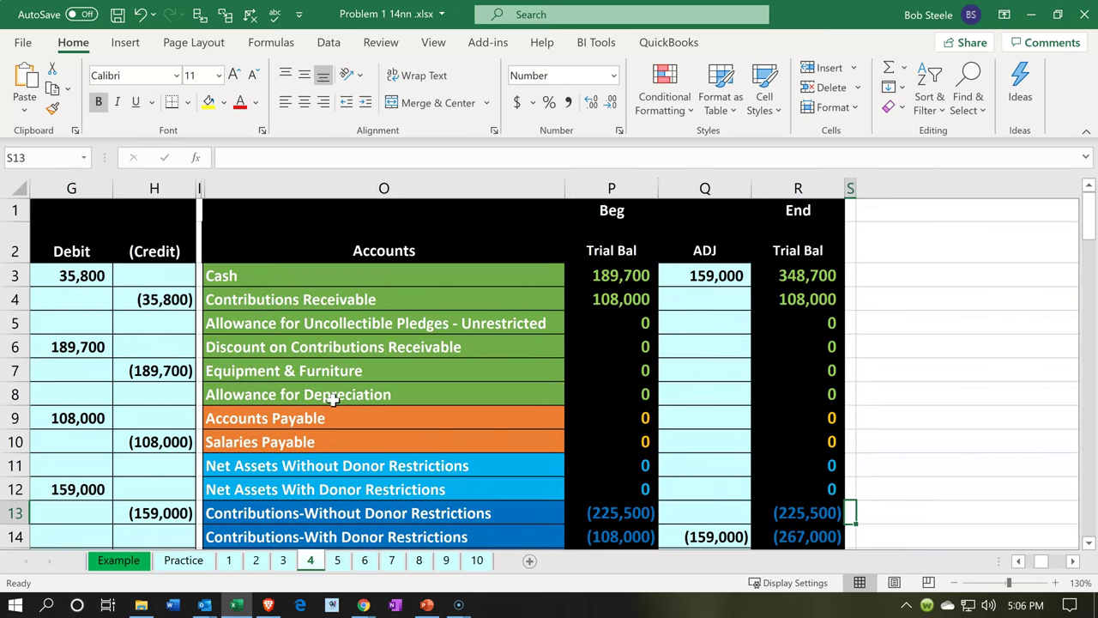
{"action": "left_click", "coordinate": [779, 277]}
{"action": "scroll", "coordinate": [780, 284], "scroll_direction": "down", "scroll_amount": 1}
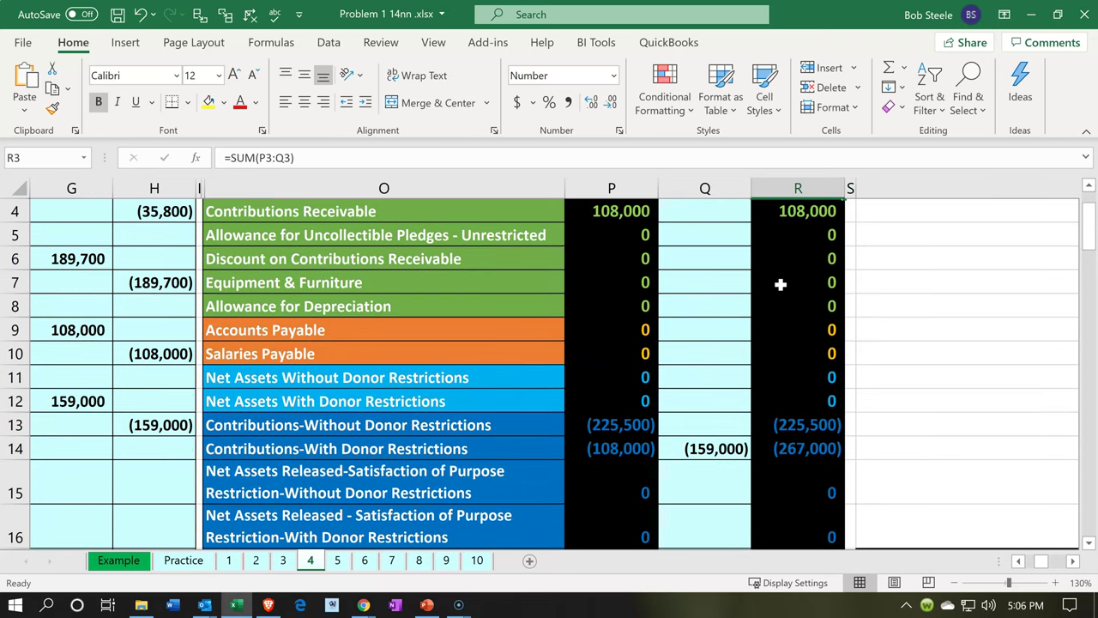
{"action": "left_click", "coordinate": [520, 451]}
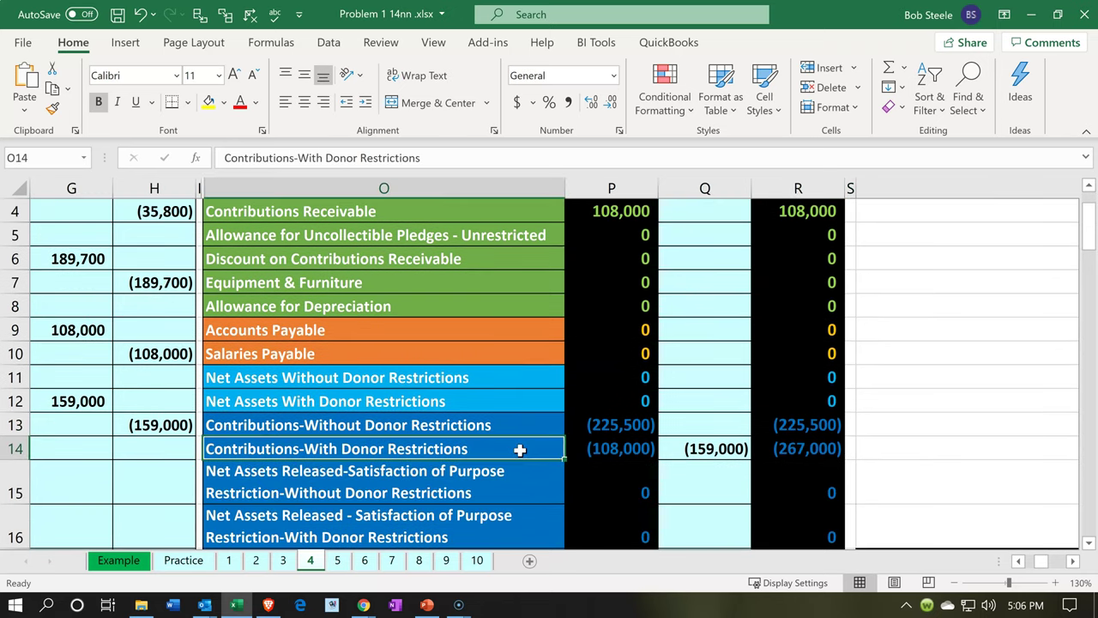
{"action": "key", "text": "Right"}
{"action": "key", "text": "Right"}
{"action": "key", "text": "Right"}
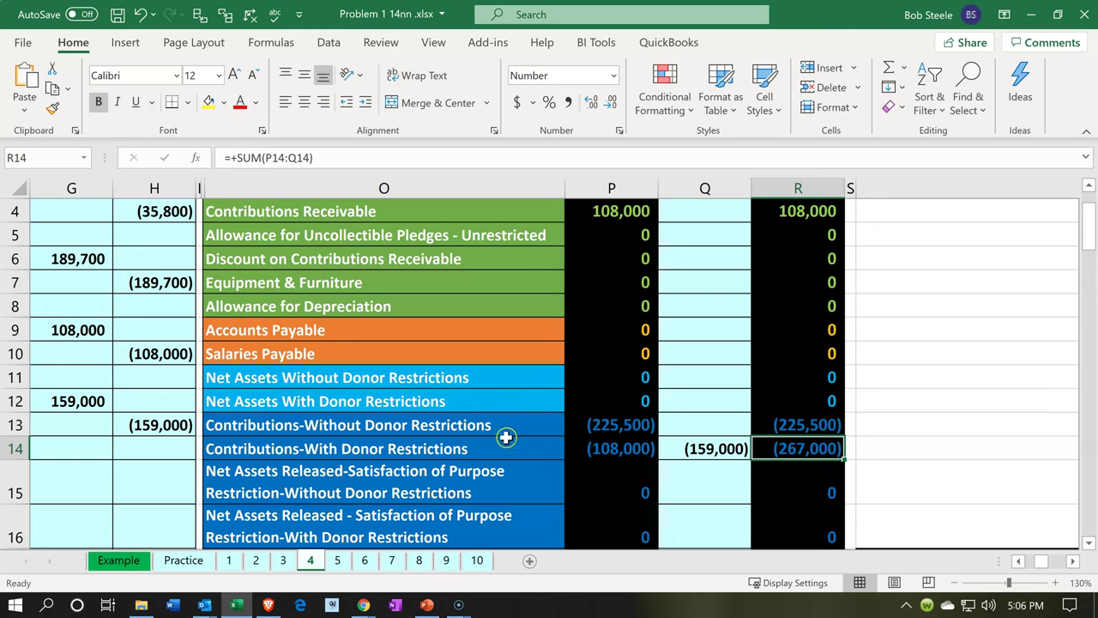
{"action": "left_click", "coordinate": [506, 441]}
{"action": "left_click", "coordinate": [503, 431]}
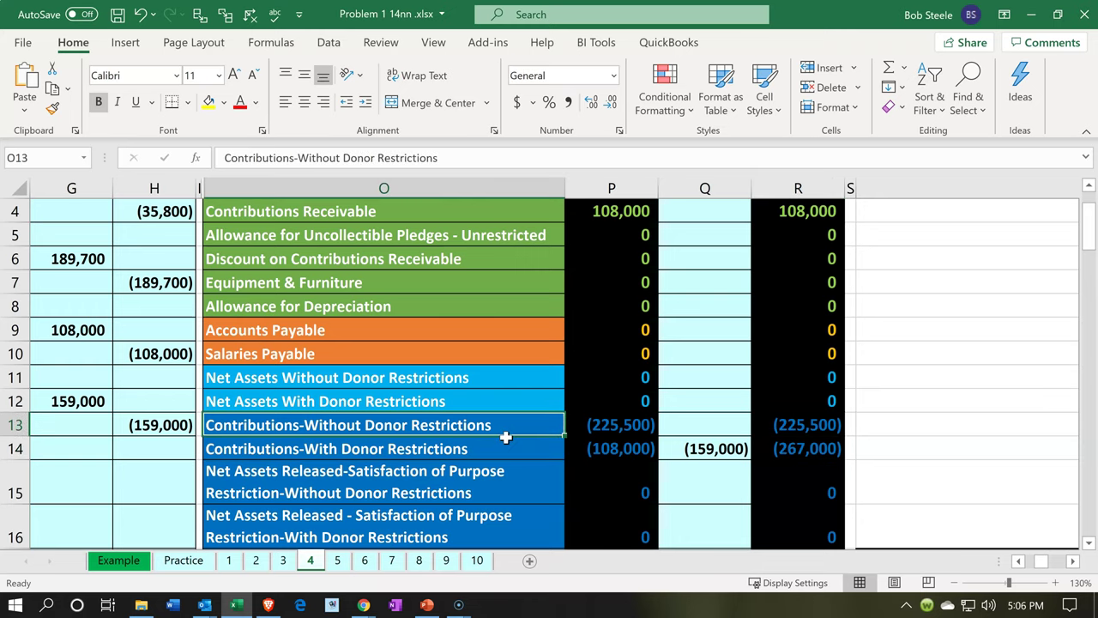
{"action": "left_click", "coordinate": [507, 442]}
{"action": "key", "text": "Right"}
{"action": "key", "text": "Right"}
{"action": "key", "text": "Right"}
{"action": "key", "text": "Right"}
{"action": "key", "text": "Right"}
{"action": "key", "text": "Right"}
{"action": "key", "text": "Right"}
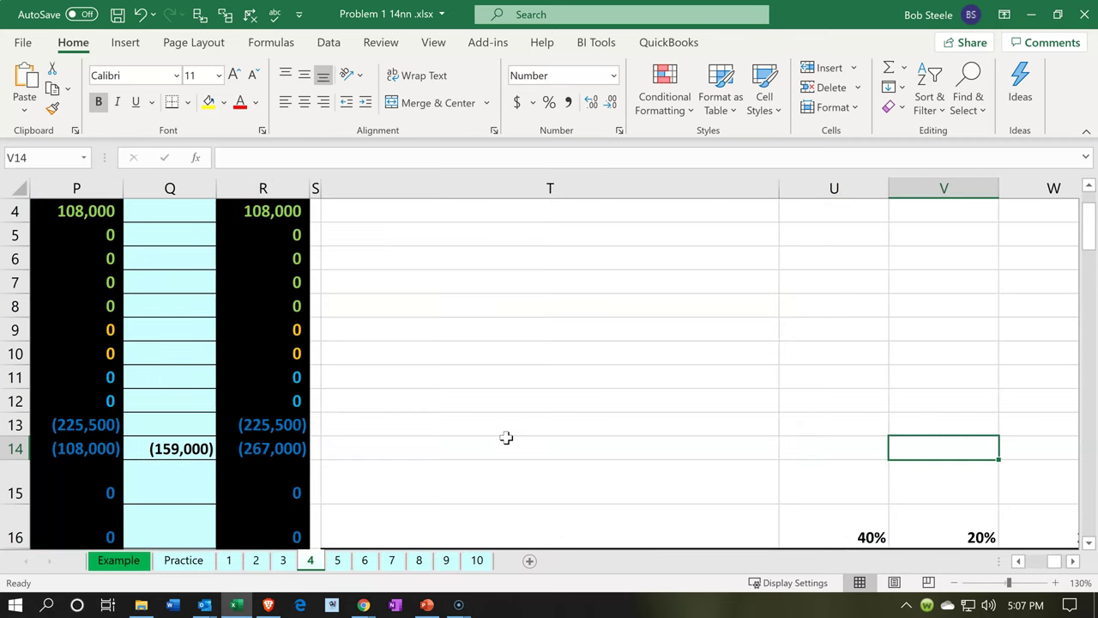
- Review Statement of Activities contributions: 225,500 without, 267,000 with donor restrictions, 492,500 total
{"action": "scroll", "coordinate": [506, 437], "scroll_direction": "down", "scroll_amount": 8}
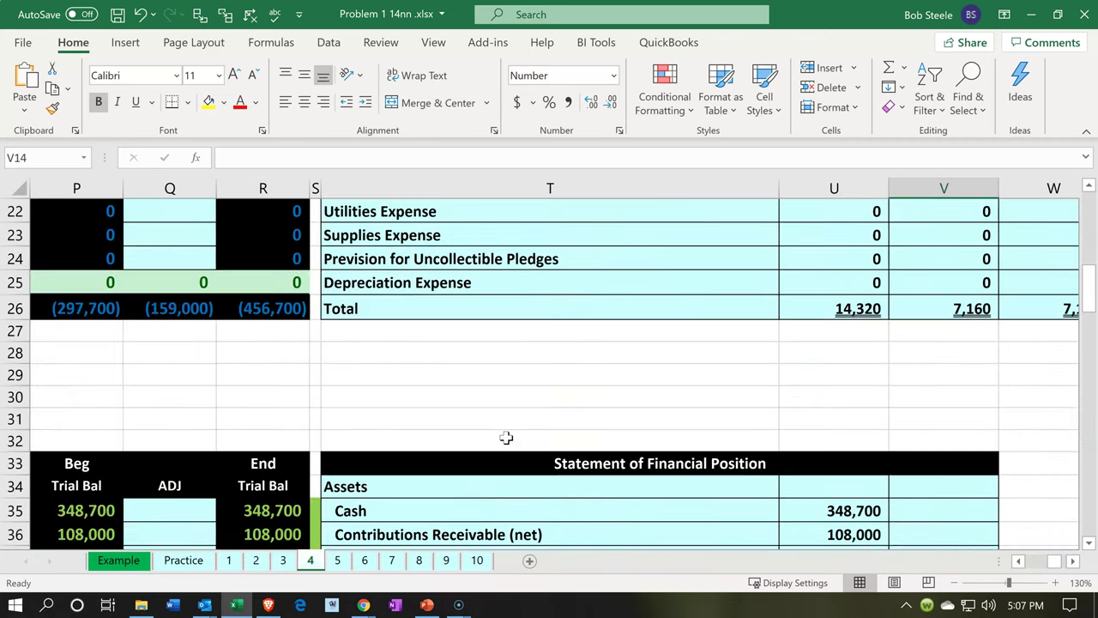
{"action": "scroll", "coordinate": [506, 437], "scroll_direction": "down", "scroll_amount": 5}
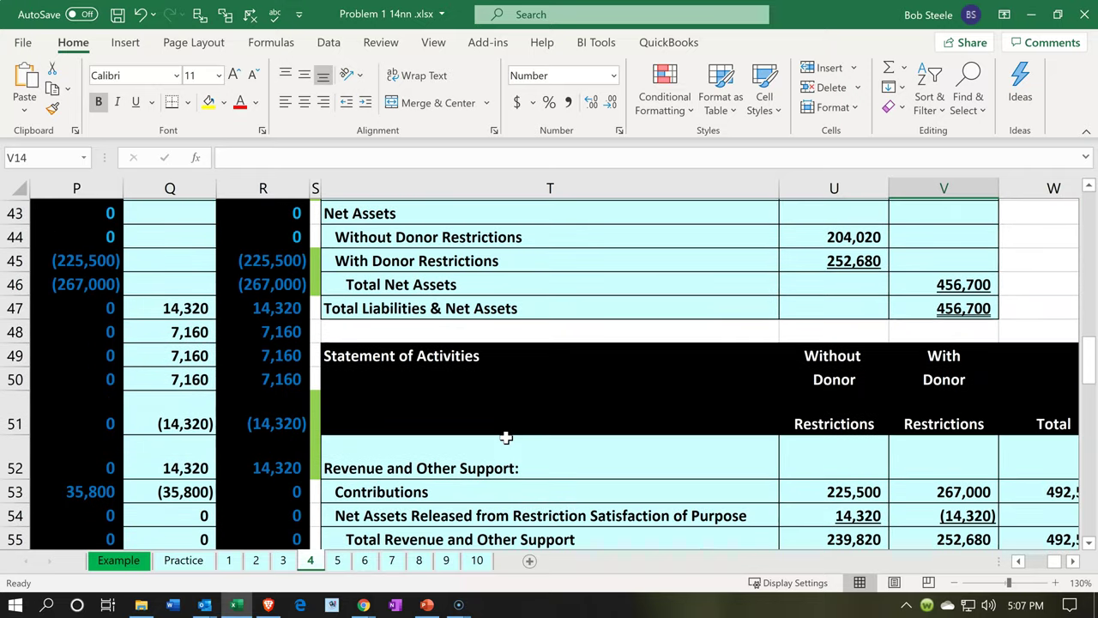
{"action": "scroll", "coordinate": [506, 437], "scroll_direction": "down", "scroll_amount": 2}
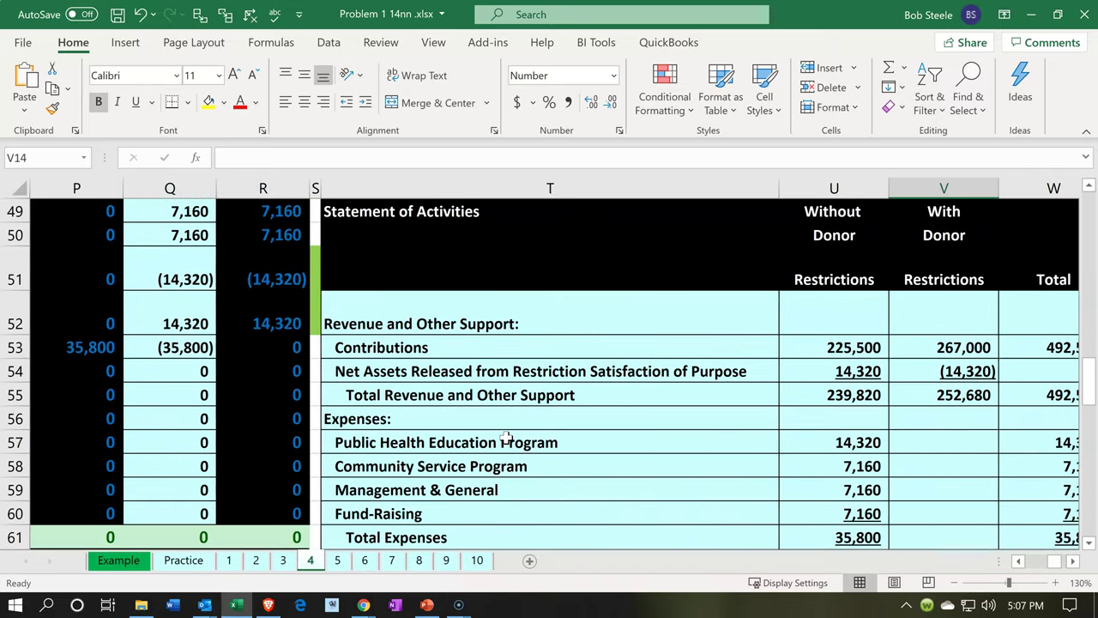
{"action": "left_click", "coordinate": [476, 350]}
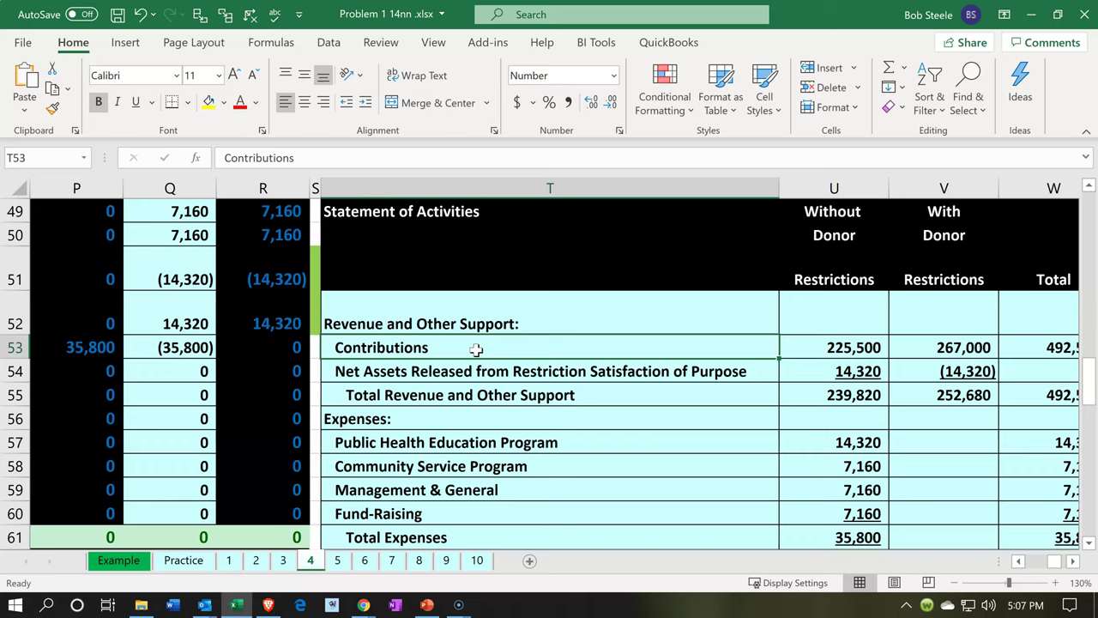
{"action": "key", "text": "Right"}
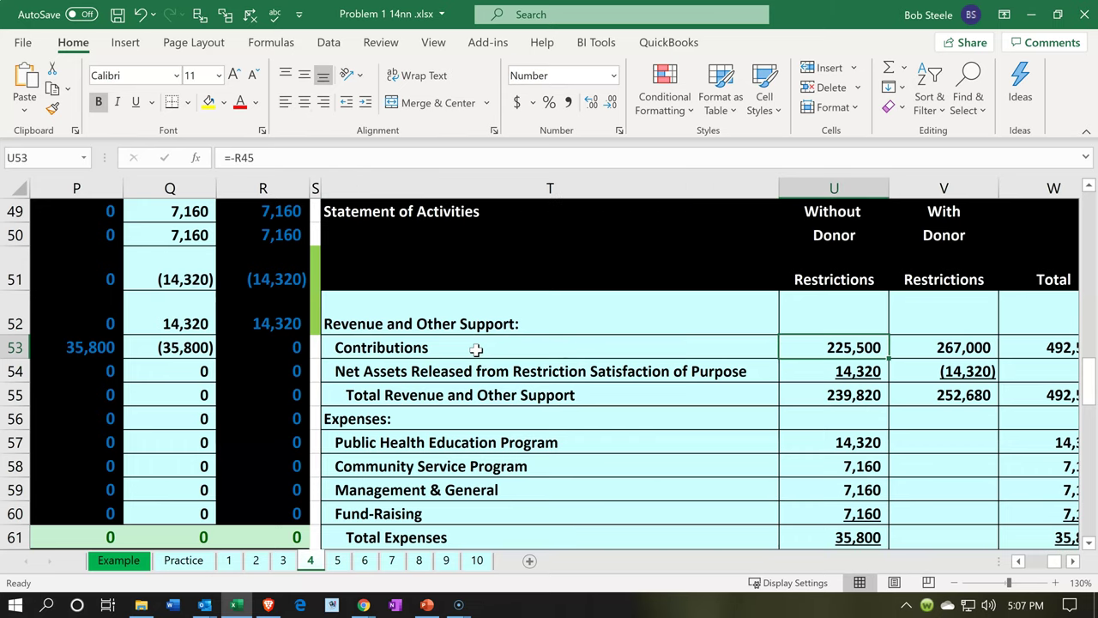
{"action": "key", "text": "Right"}
{"action": "key", "text": "Left"}
{"action": "key", "text": "Right"}
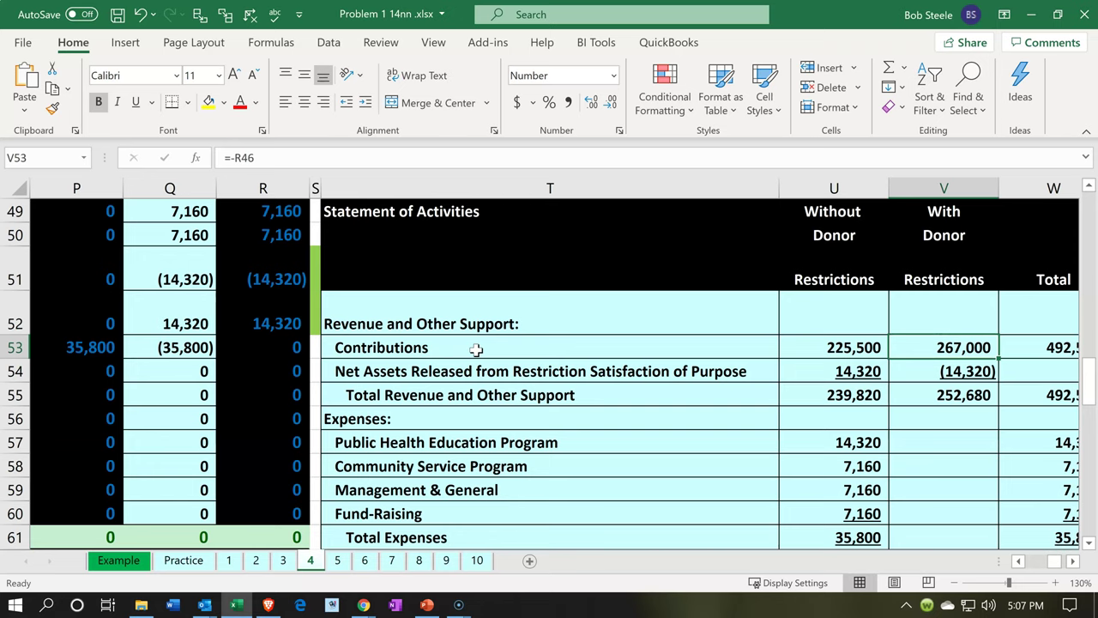
{"action": "key", "text": "Right"}
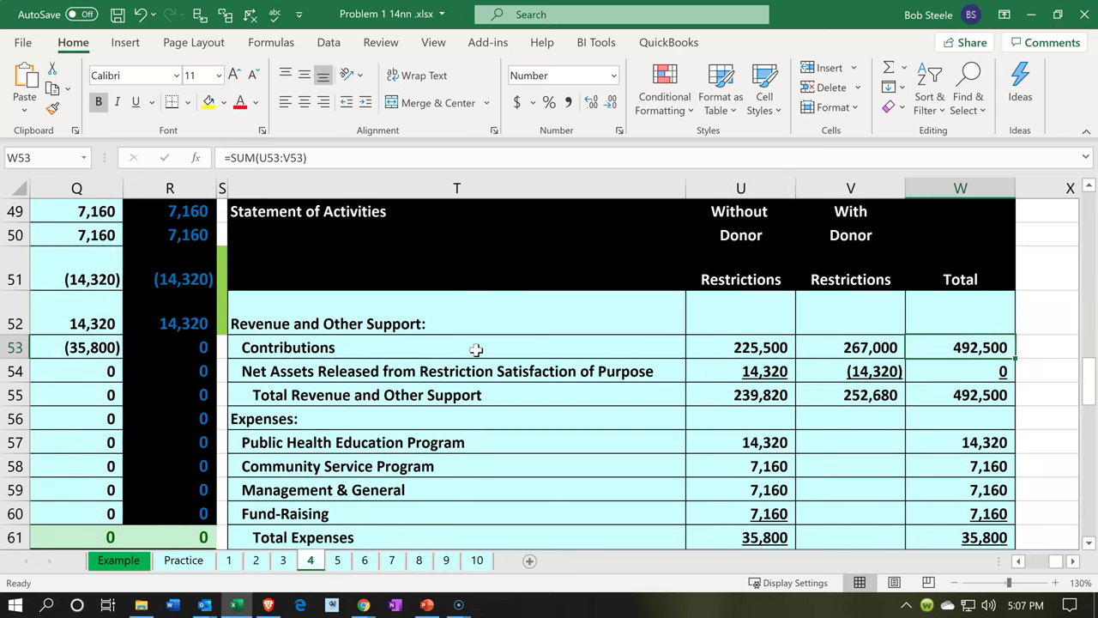
{"action": "key", "text": "Left"}
{"action": "key", "text": "Left"}
{"action": "key", "text": "Left"}
{"action": "key", "text": "Left"}
{"action": "key", "text": "Left"}
{"action": "key", "text": "Left"}
{"action": "key", "text": "Left"}
{"action": "key", "text": "Left"}
{"action": "key", "text": "Left"}
{"action": "key", "text": "Left"}
{"action": "key", "text": "Left"}
{"action": "key", "text": "Left"}
{"action": "key", "text": "Left"}
{"action": "key", "text": "Left"}
{"action": "key", "text": "Left"}
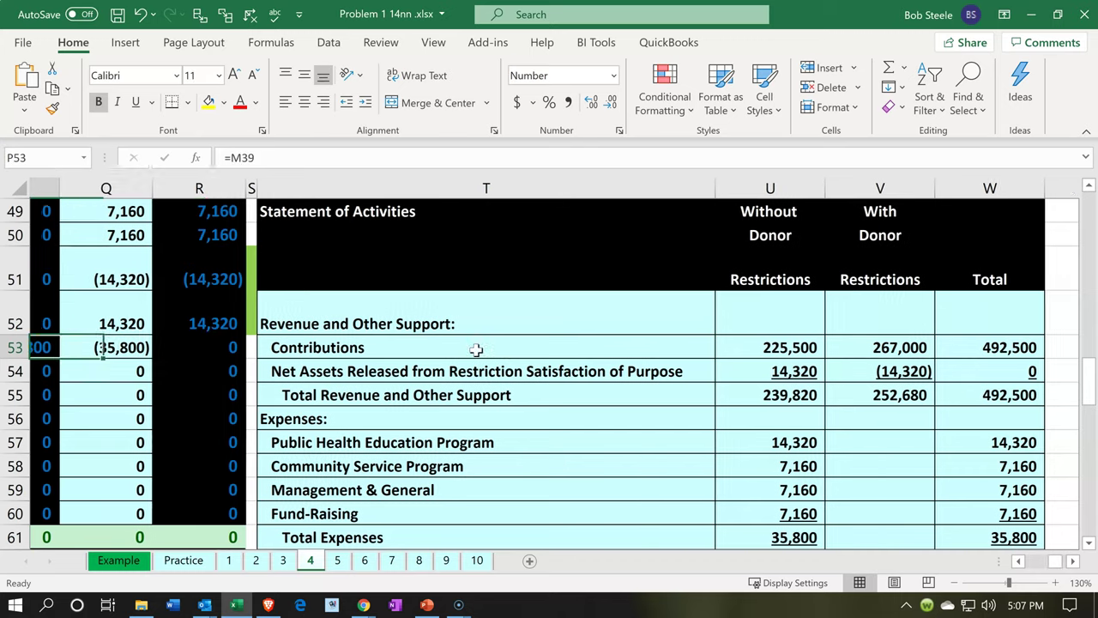
{"action": "key", "text": "Left"}
{"action": "key", "text": "Left"}
{"action": "key", "text": "Left"}
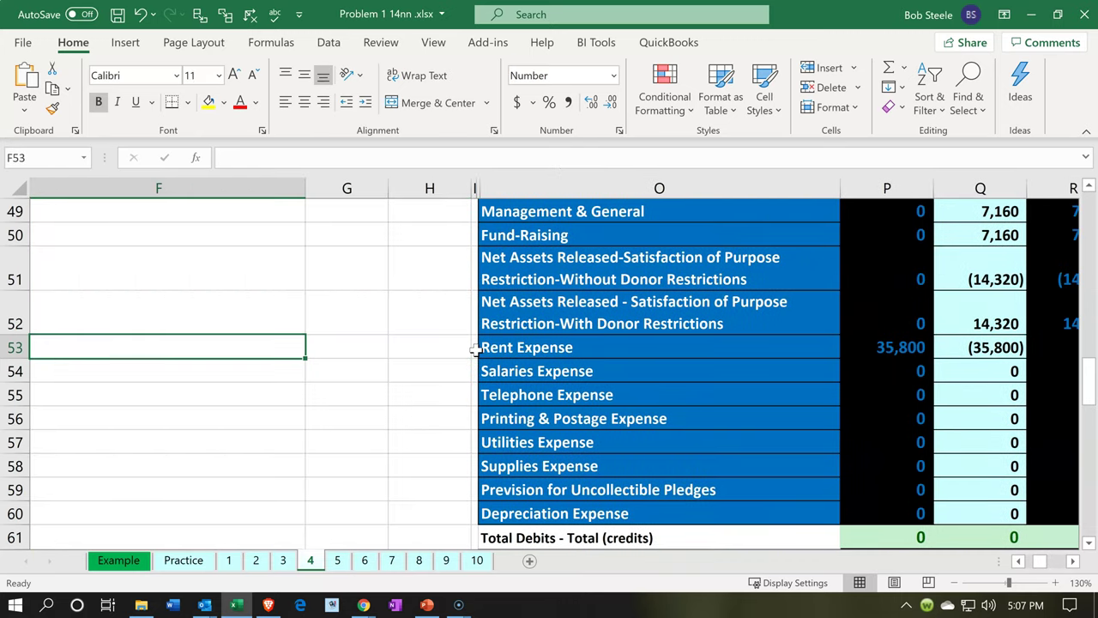
- Scroll back through the journal entry area, then return to the Xero dashboard
{"action": "scroll", "coordinate": [476, 349], "scroll_direction": "up", "scroll_amount": 5}
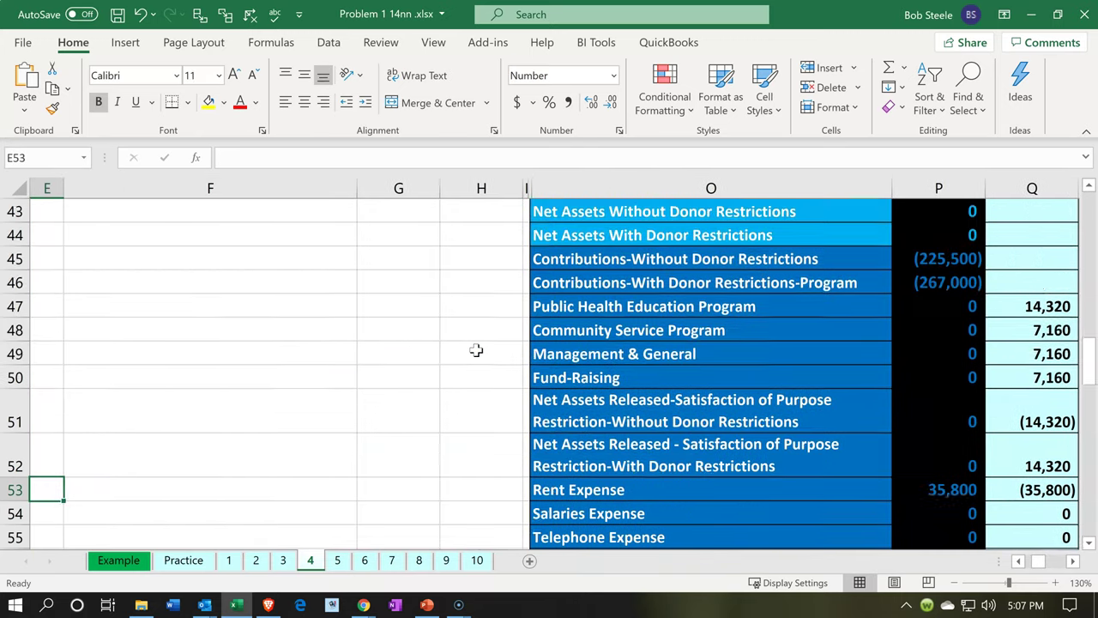
{"action": "scroll", "coordinate": [476, 350], "scroll_direction": "up", "scroll_amount": 7}
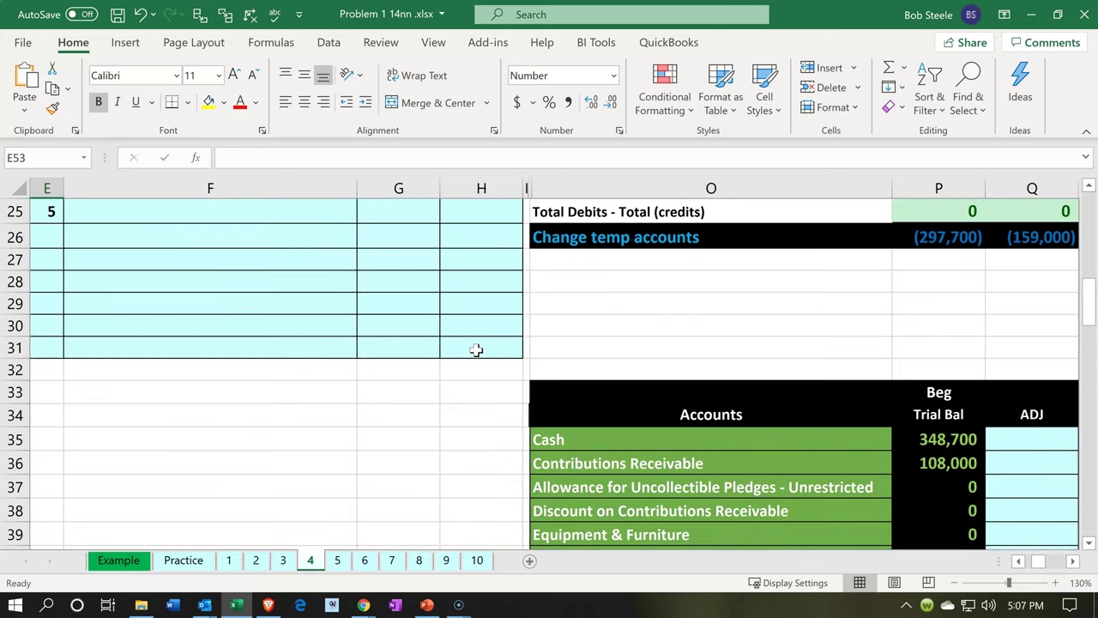
{"action": "left_click", "coordinate": [477, 349]}
{"action": "key", "text": "Right"}
{"action": "key", "text": "Right"}
{"action": "key", "text": "Right"}
{"action": "key", "text": "Right"}
{"action": "key", "text": "Right"}
{"action": "key", "text": "Right"}
{"action": "key", "text": "Right"}
{"action": "key", "text": "Right"}
{"action": "key", "text": "Right"}
{"action": "key", "text": "Right"}
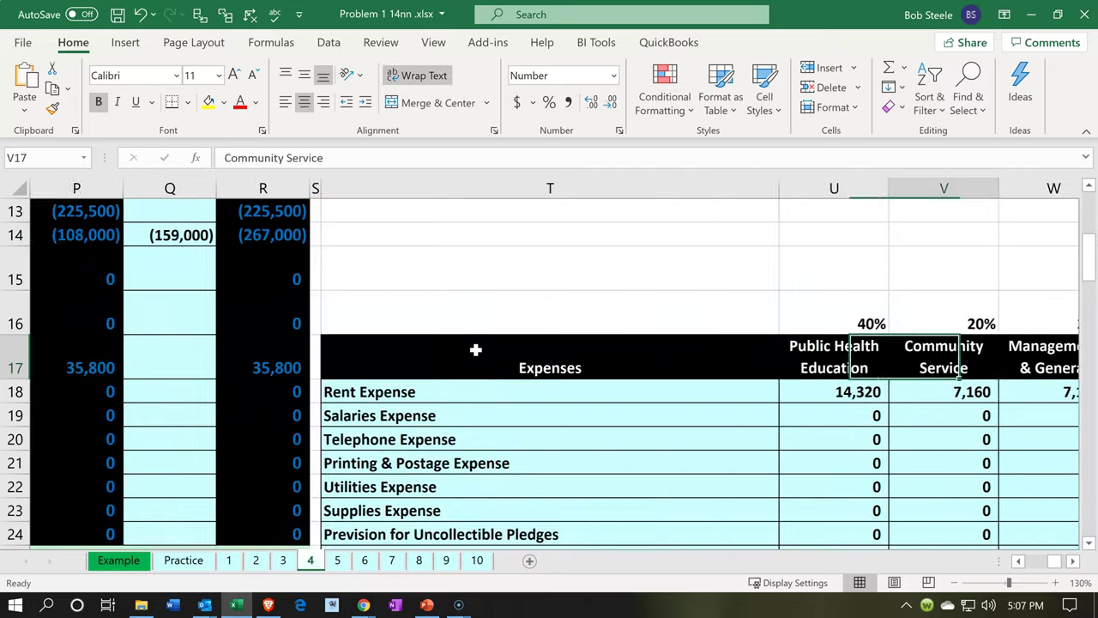
{"action": "scroll", "coordinate": [476, 350], "scroll_direction": "down", "scroll_amount": 10}
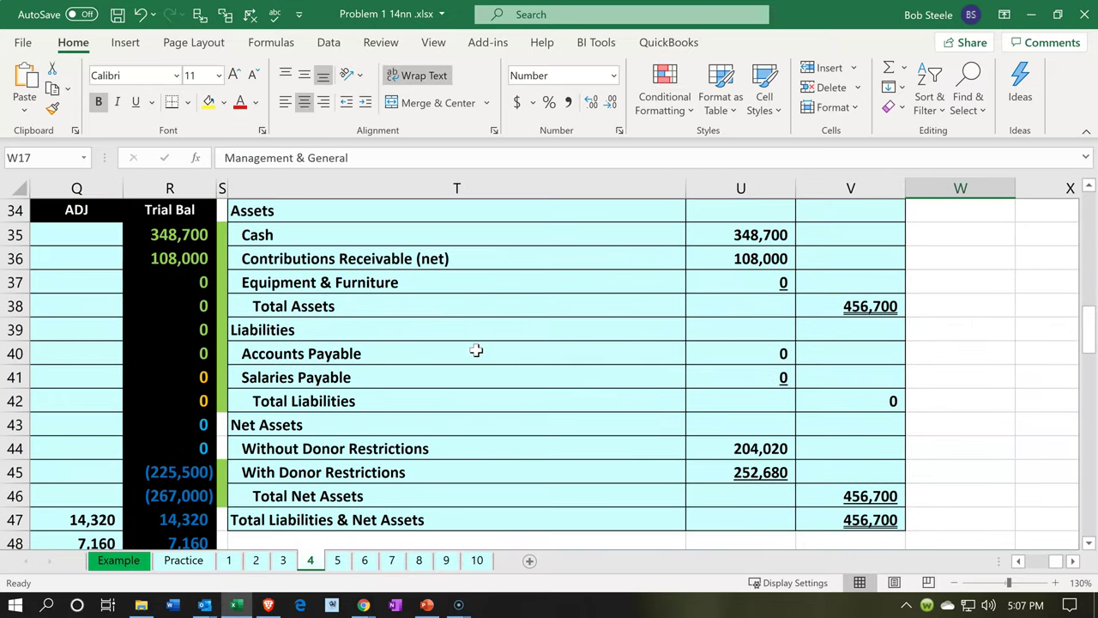
{"action": "scroll", "coordinate": [476, 349], "scroll_direction": "down", "scroll_amount": 1}
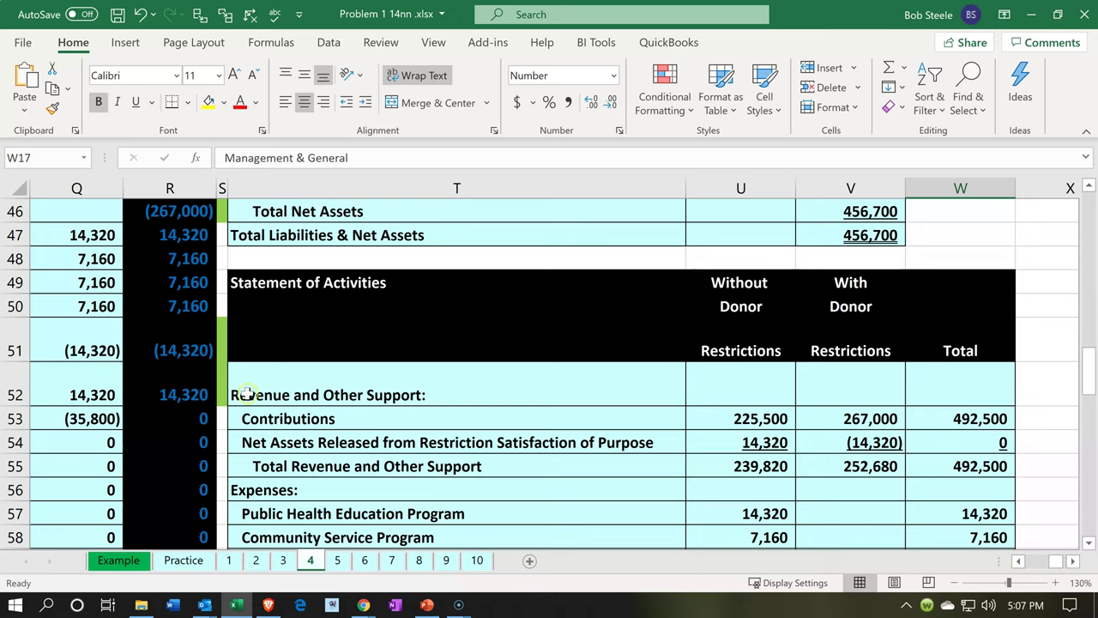
{"action": "left_click", "coordinate": [240, 607]}
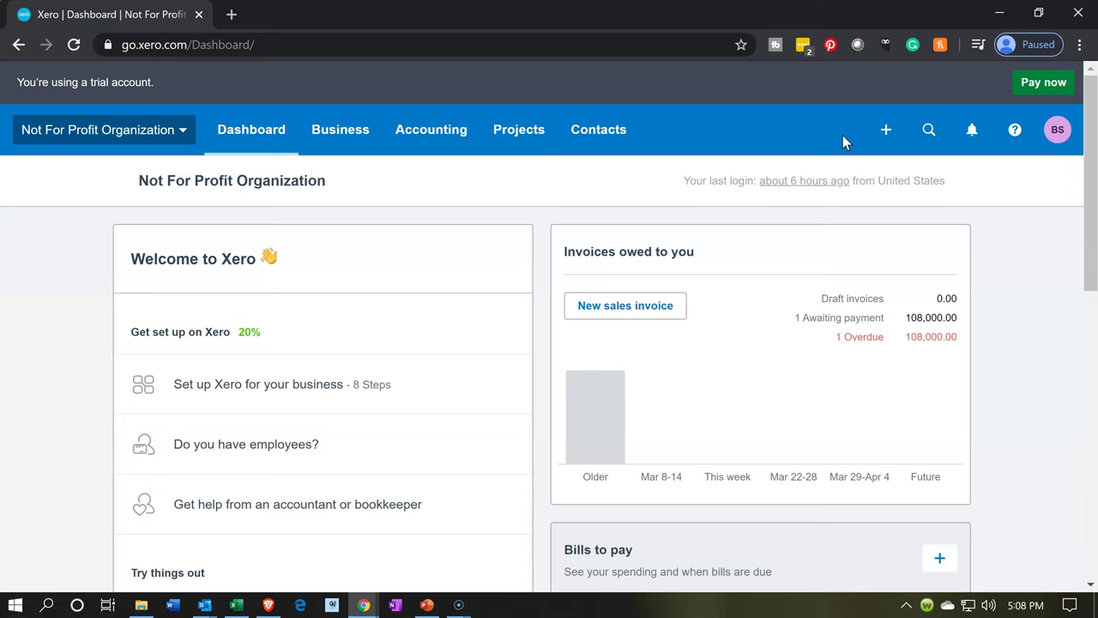
- Go to Settings for the Not For Profit Organization from the organisation name menu
{"action": "left_click", "coordinate": [182, 129]}
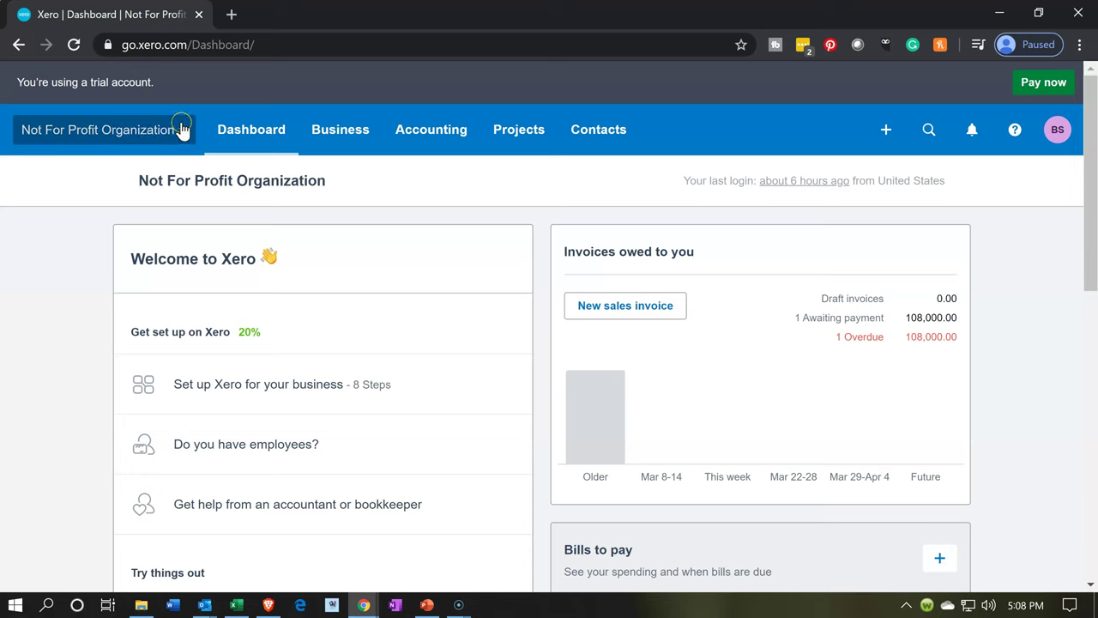
{"action": "left_click", "coordinate": [182, 129]}
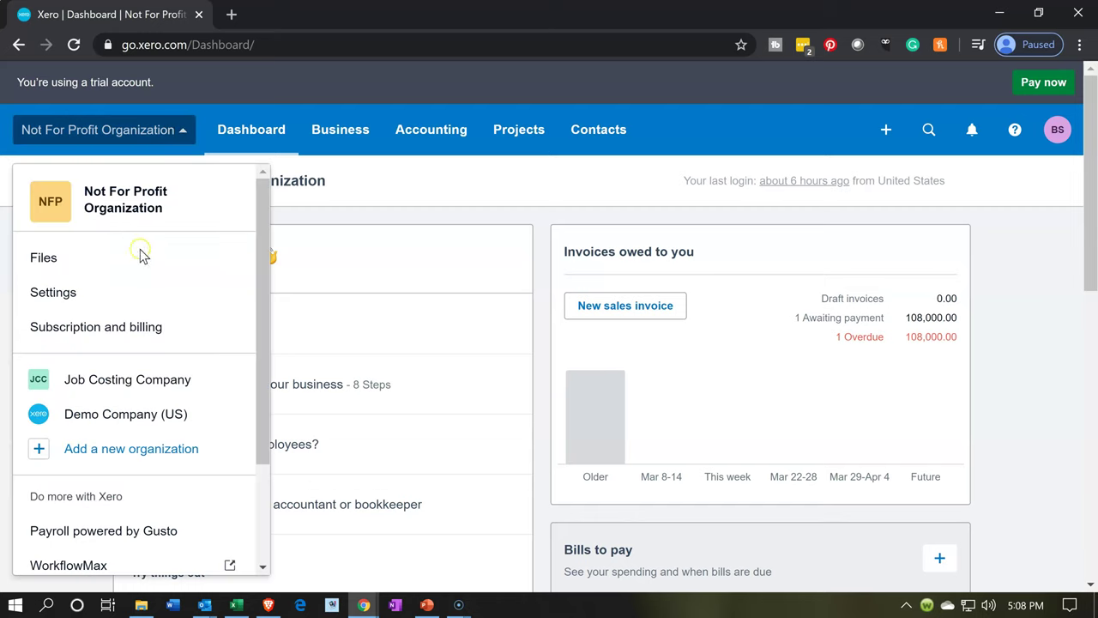
{"action": "left_click", "coordinate": [120, 281]}
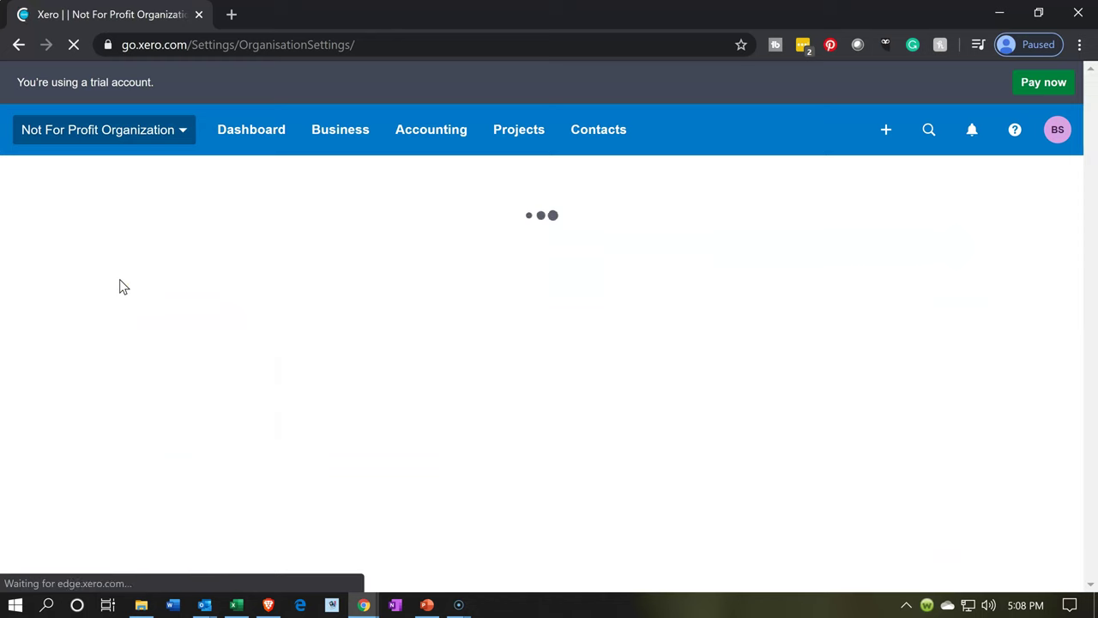
{"action": "left_click", "coordinate": [262, 311]}
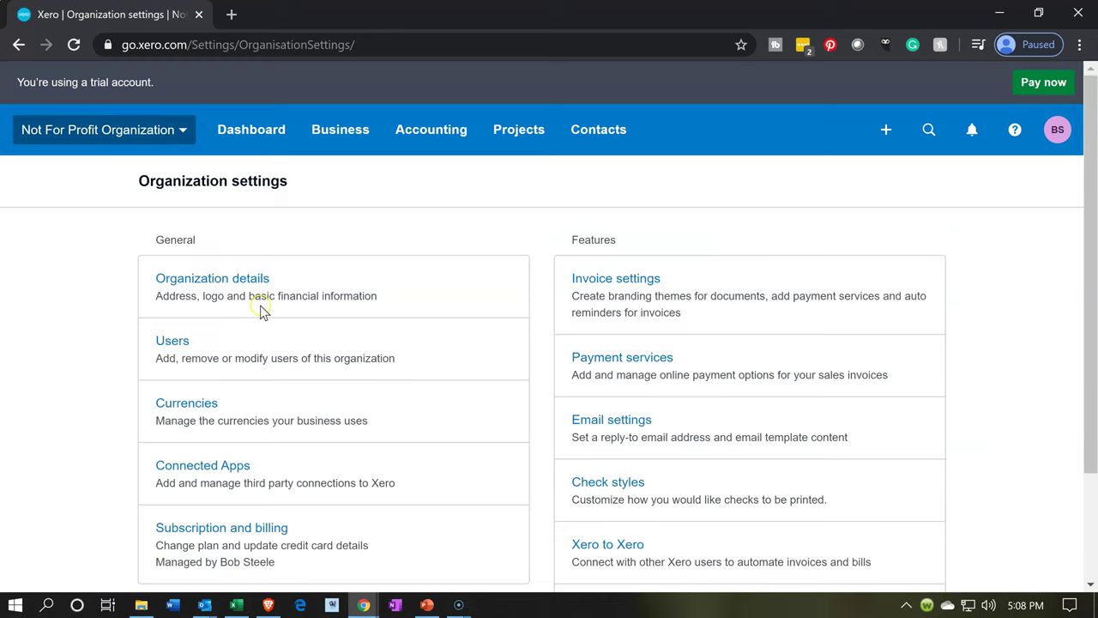
{"action": "scroll", "coordinate": [261, 311], "scroll_direction": "down", "scroll_amount": 2}
- Open the Tracking categories page under the advanced settings
{"action": "left_click", "coordinate": [502, 546]}
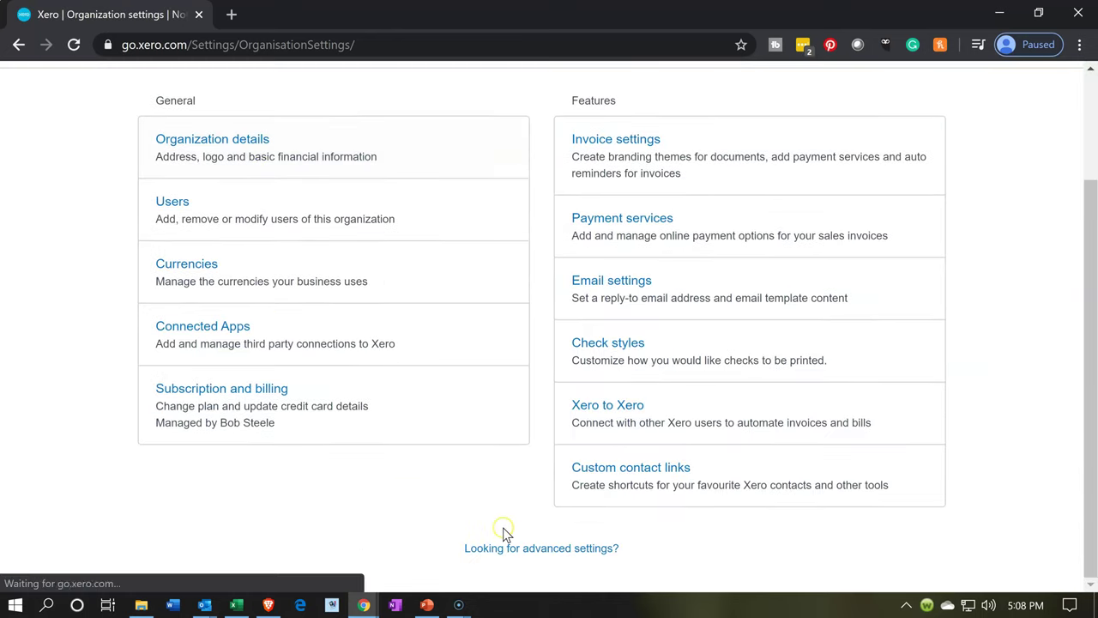
{"action": "left_click", "coordinate": [544, 554]}
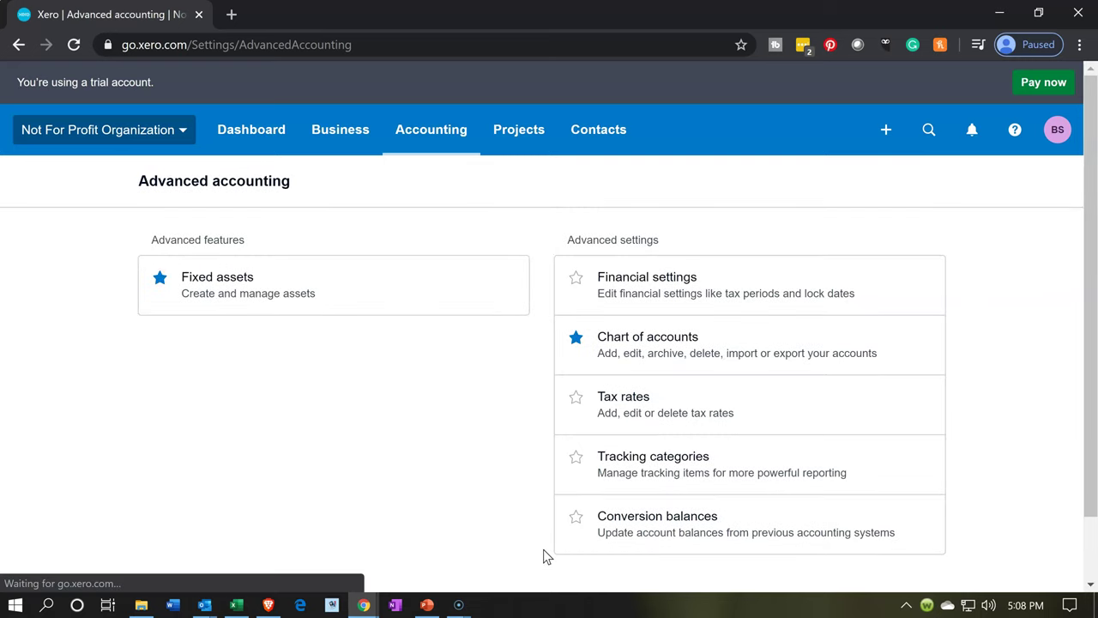
{"action": "left_click", "coordinate": [566, 515]}
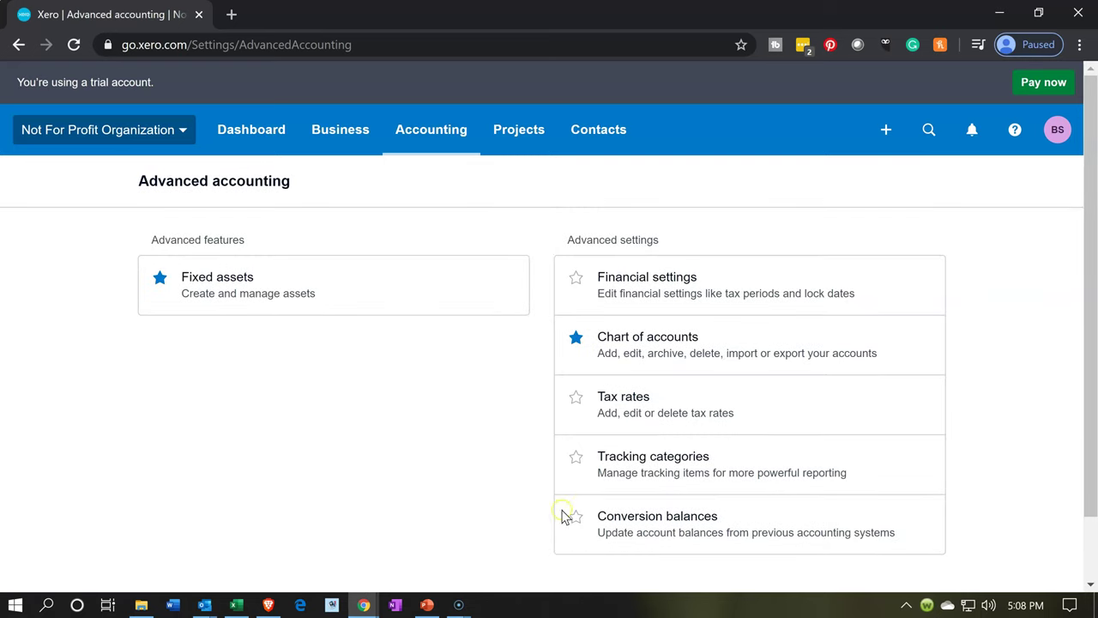
{"action": "left_click", "coordinate": [633, 483]}
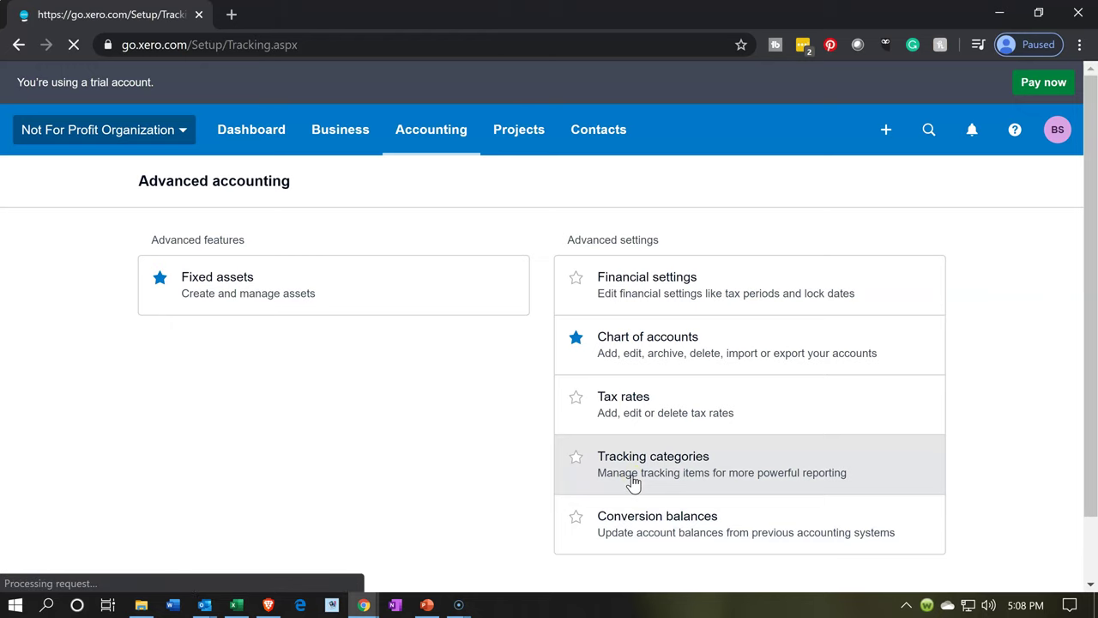
{"action": "scroll", "coordinate": [632, 483], "scroll_direction": "down", "scroll_amount": 2}
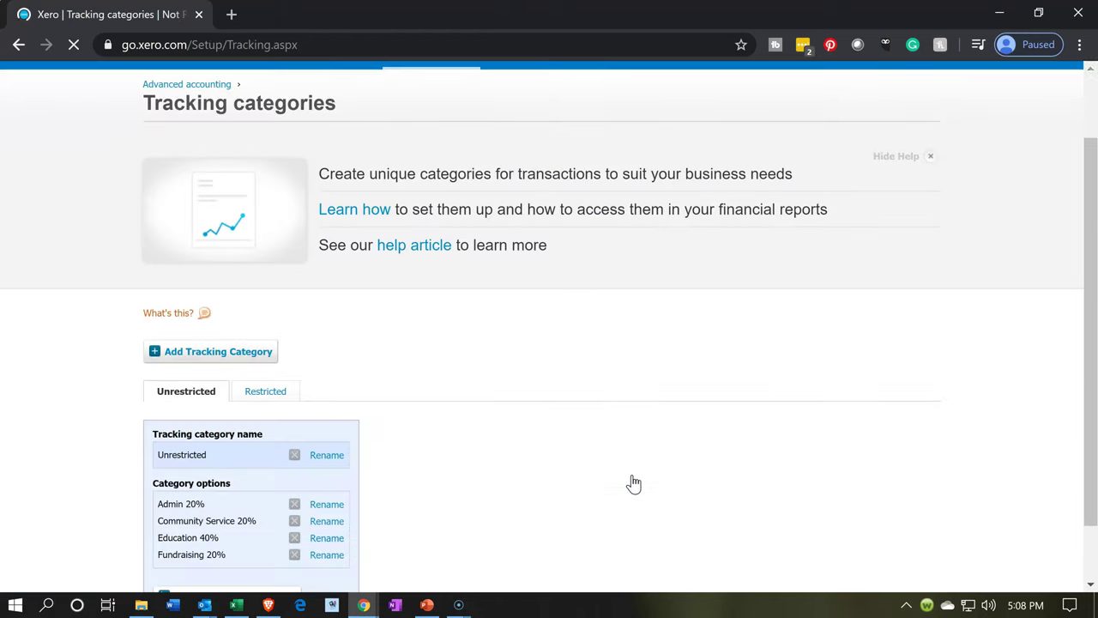
{"action": "scroll", "coordinate": [633, 483], "scroll_direction": "down", "scroll_amount": 2}
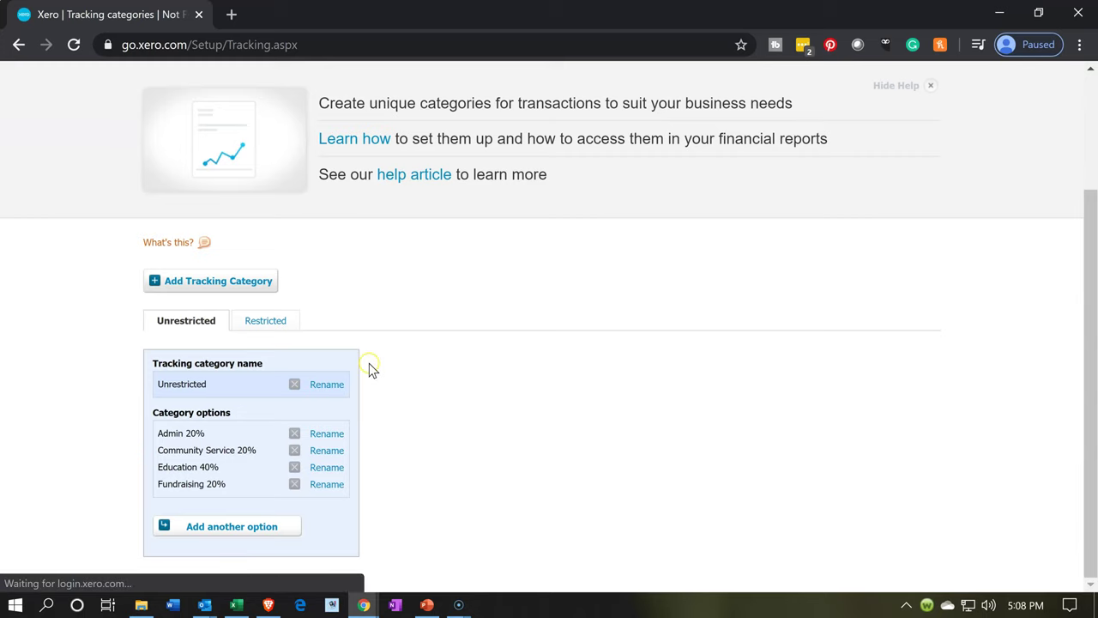
- Add and save a 'Gov Grants - Education' option in the Restricted tracking category
{"action": "left_click", "coordinate": [283, 326]}
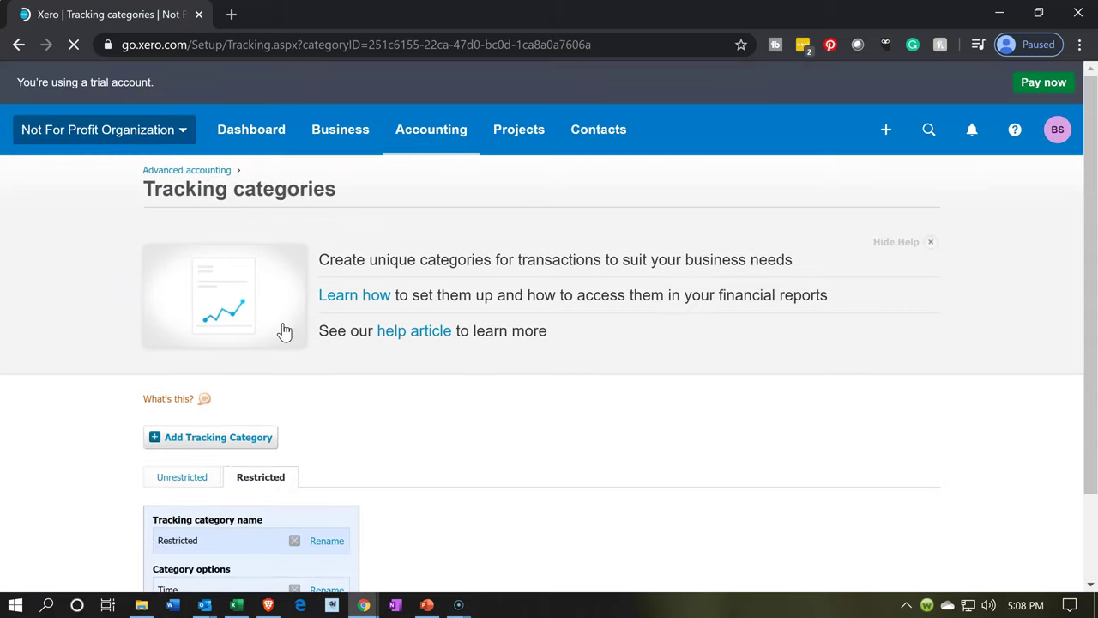
{"action": "scroll", "coordinate": [285, 331], "scroll_direction": "down", "scroll_amount": 2}
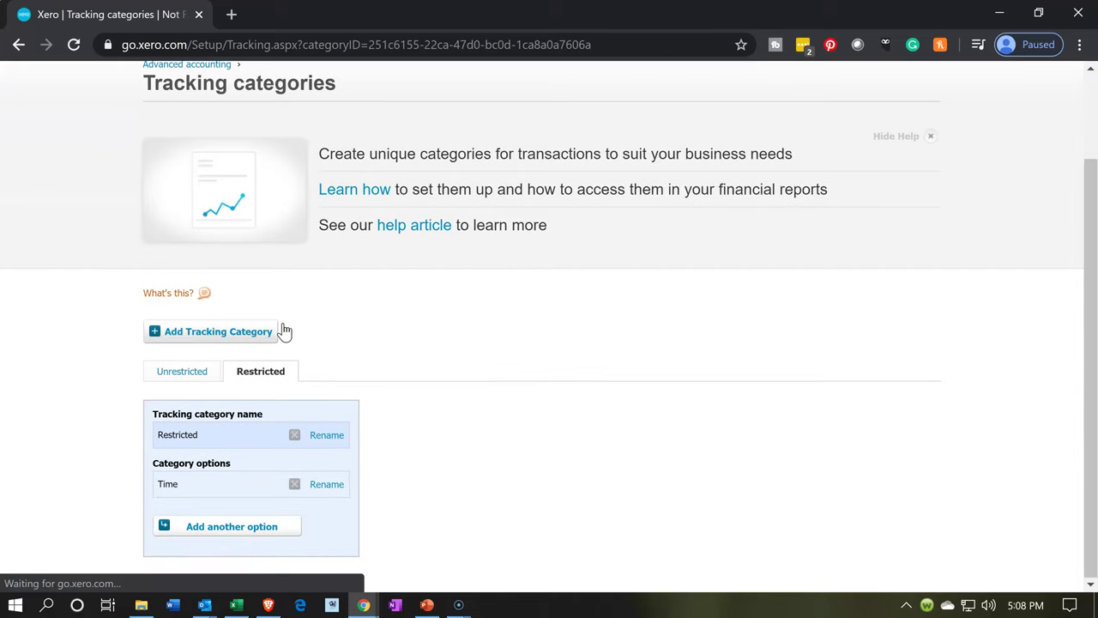
{"action": "left_click", "coordinate": [219, 532]}
{"action": "left_click", "coordinate": [194, 506]}
{"action": "type", "text": "Gov Grants"}
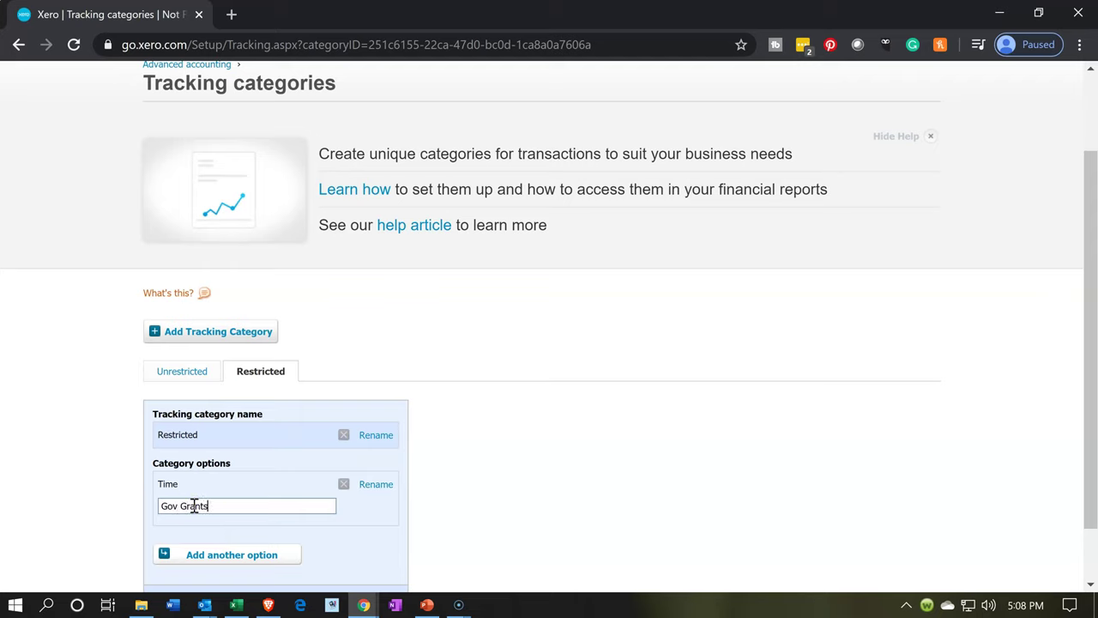
{"action": "type", "text": " - Education"}
{"action": "scroll", "coordinate": [59, 479], "scroll_direction": "down", "scroll_amount": 1}
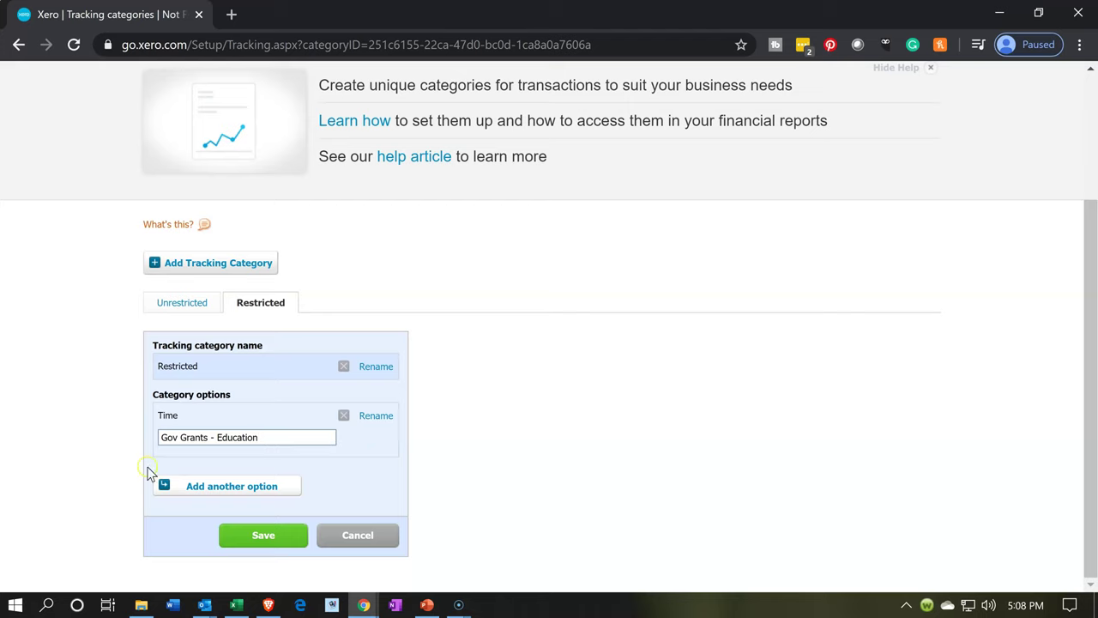
{"action": "left_click", "coordinate": [249, 540]}
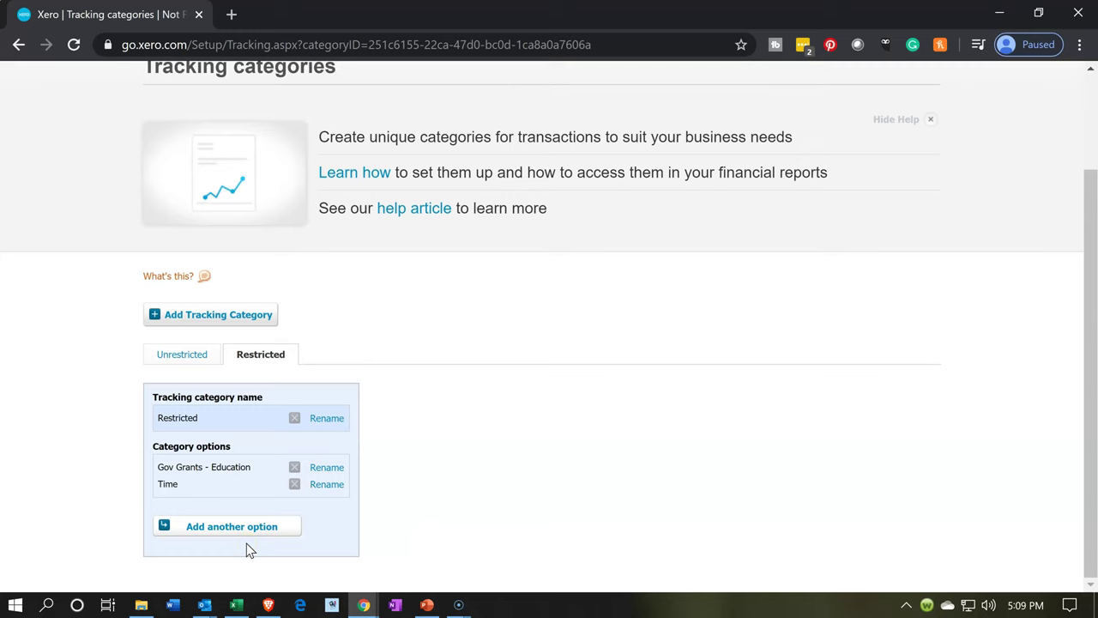
{"action": "scroll", "coordinate": [246, 543], "scroll_direction": "up", "scroll_amount": 2}
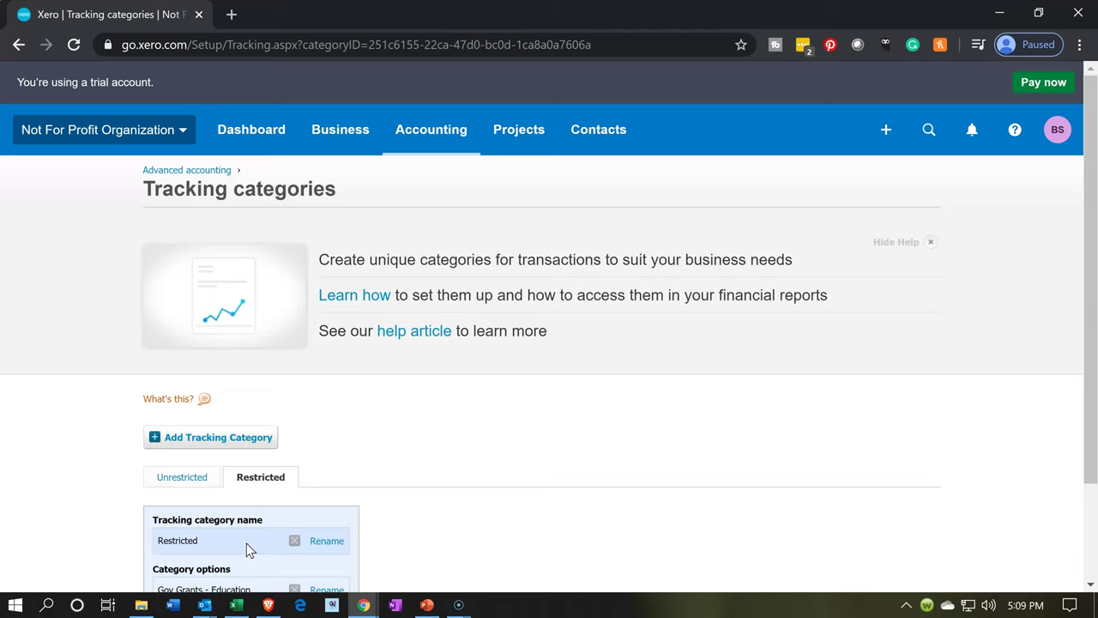
{"action": "left_click", "coordinate": [888, 131]}
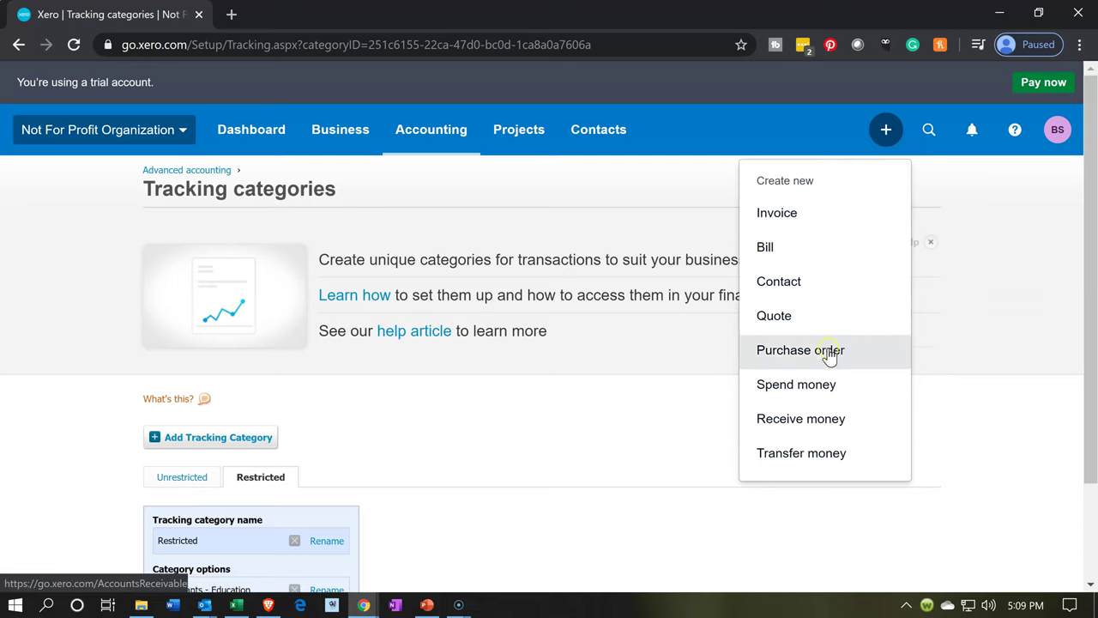
- Start a Receive Money transaction with Checking Account as the receiving bank account
{"action": "left_click", "coordinate": [800, 419]}
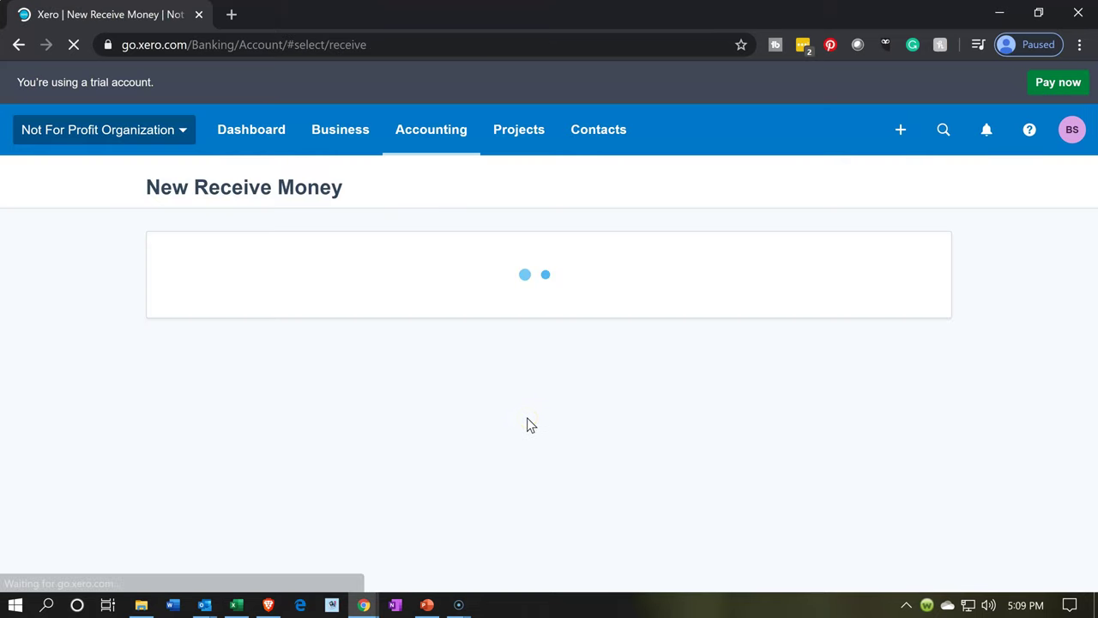
{"action": "left_click", "coordinate": [527, 415]}
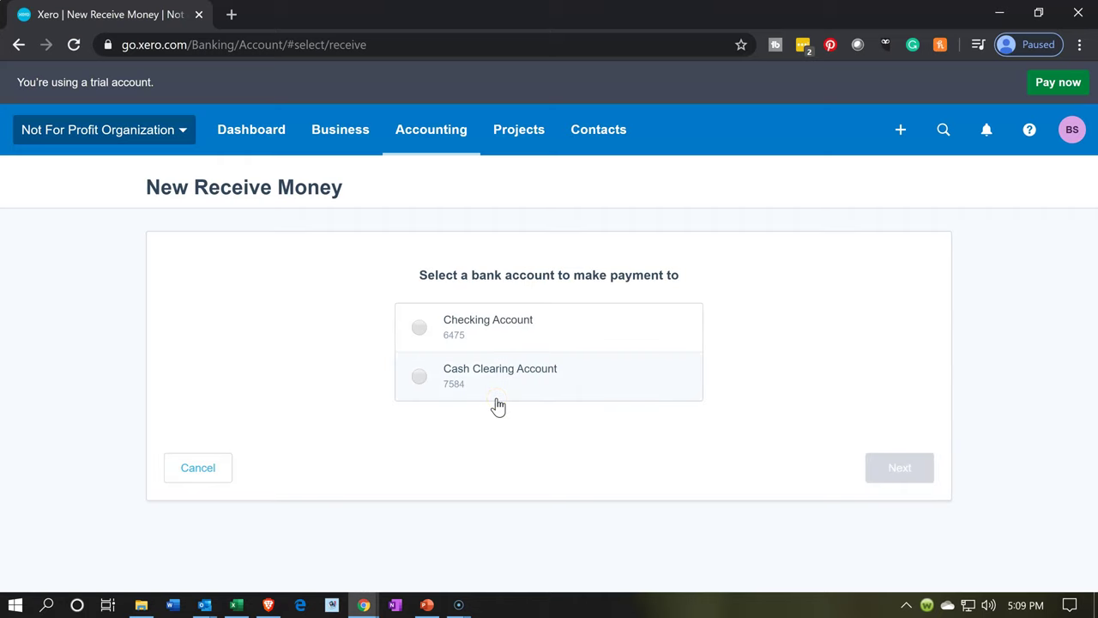
{"action": "left_click", "coordinate": [496, 400]}
{"action": "left_click", "coordinate": [418, 338]}
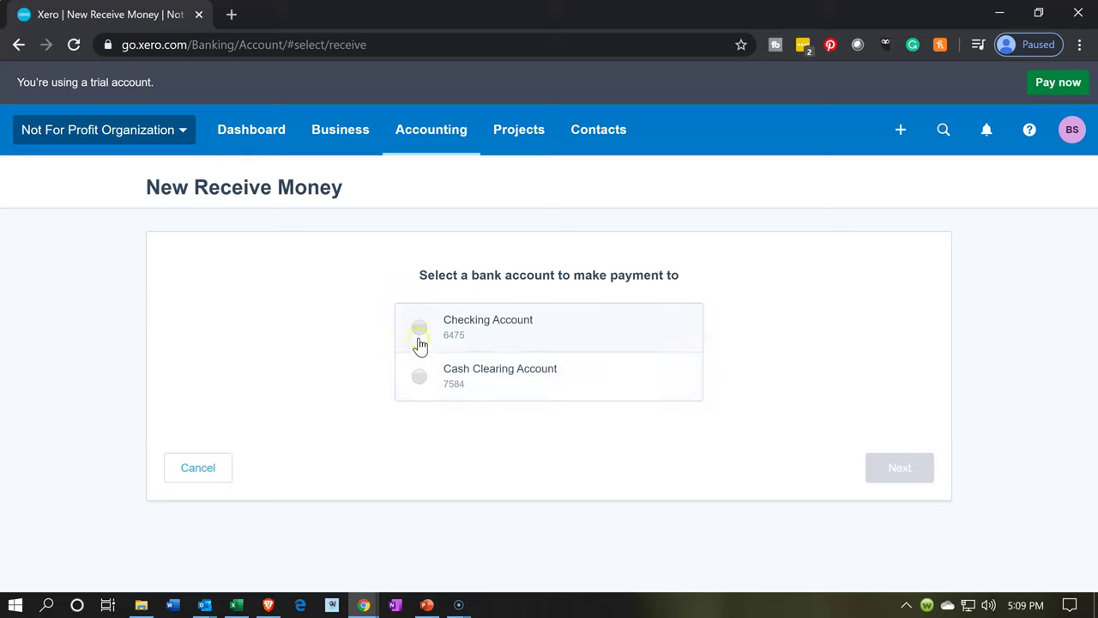
{"action": "left_click", "coordinate": [897, 470]}
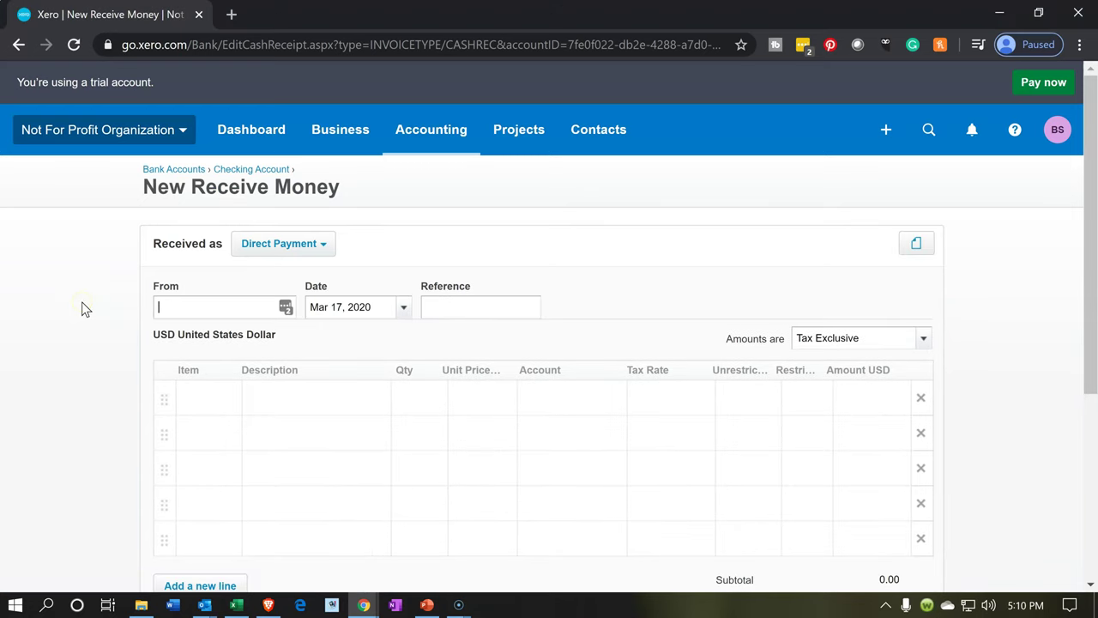
- Enter new payer contact Gov 1 and set the receipt date to Jan 4, 2020
{"action": "type", "text": "Gove"}
{"action": "key", "text": "BackSpace"}
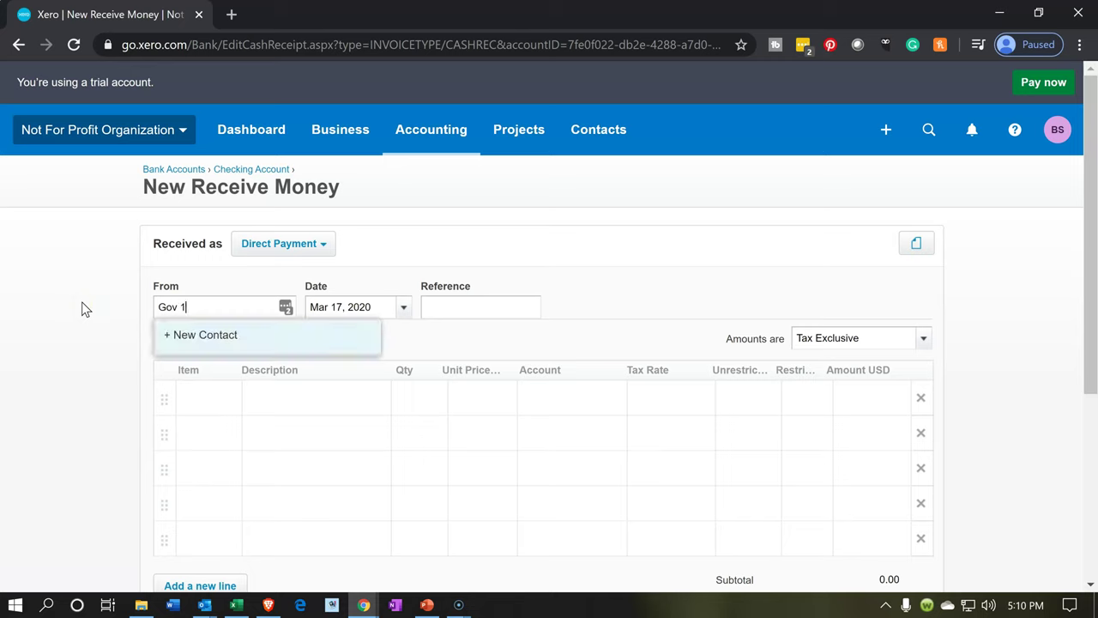
{"action": "key", "text": "Tab"}
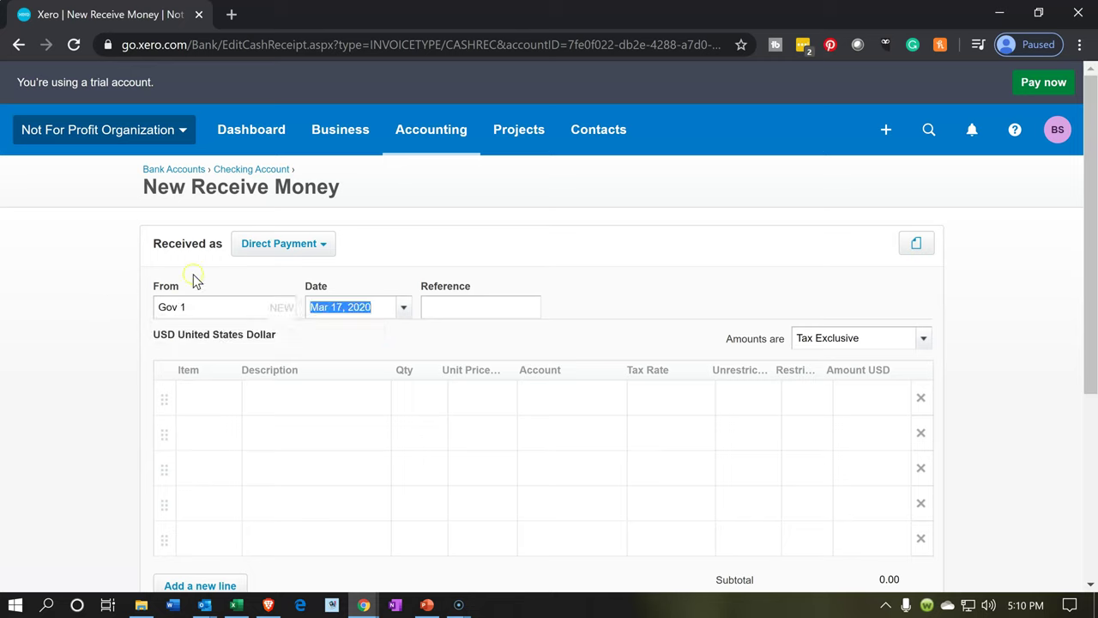
{"action": "left_click", "coordinate": [403, 307]}
{"action": "left_click", "coordinate": [327, 307]}
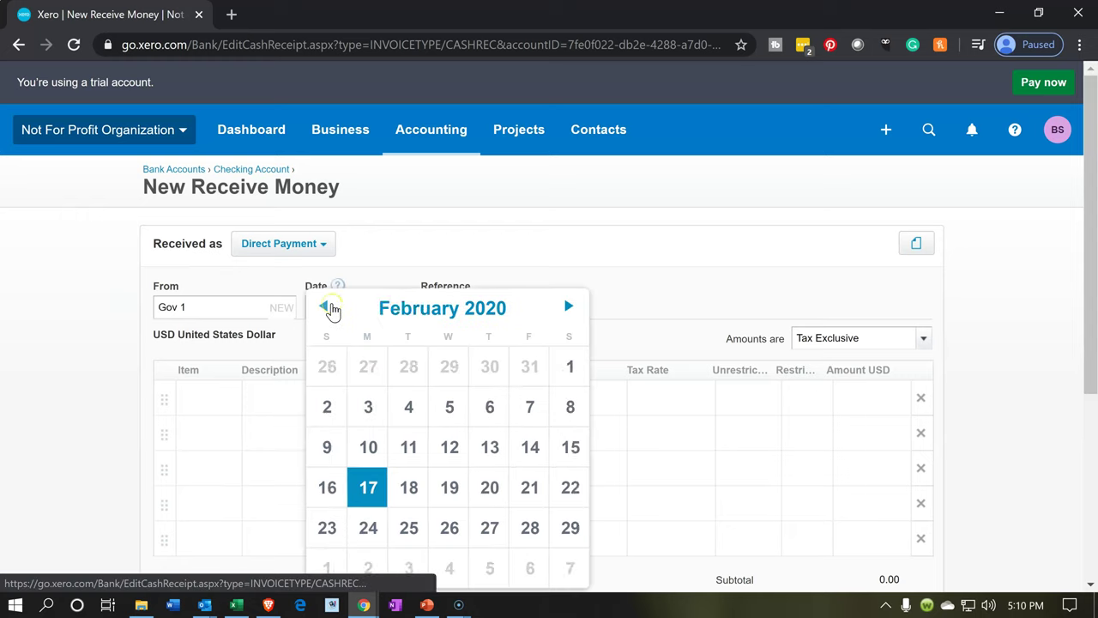
{"action": "left_click", "coordinate": [327, 306]}
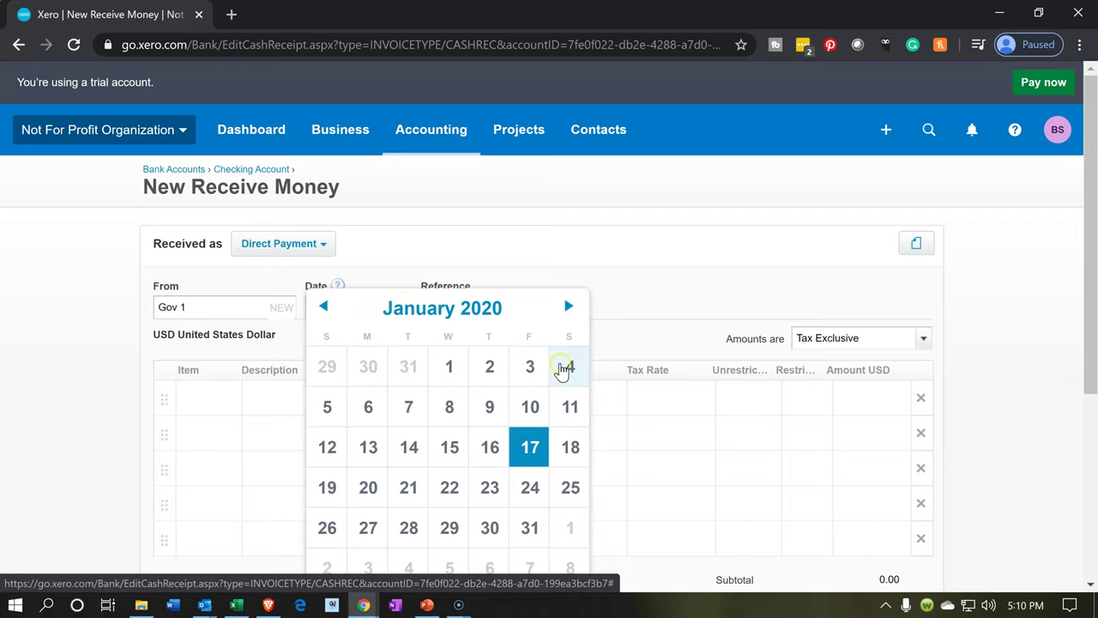
{"action": "left_click", "coordinate": [566, 366]}
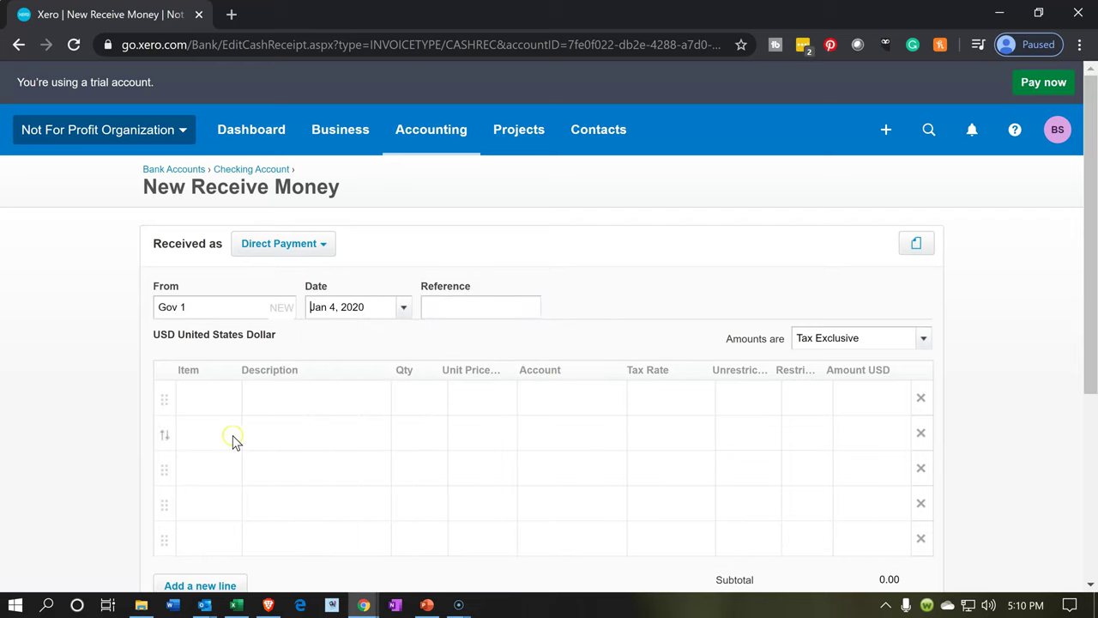
- Start creating a new item for the first receipt line
{"action": "left_click", "coordinate": [222, 410]}
{"action": "left_click", "coordinate": [225, 400]}
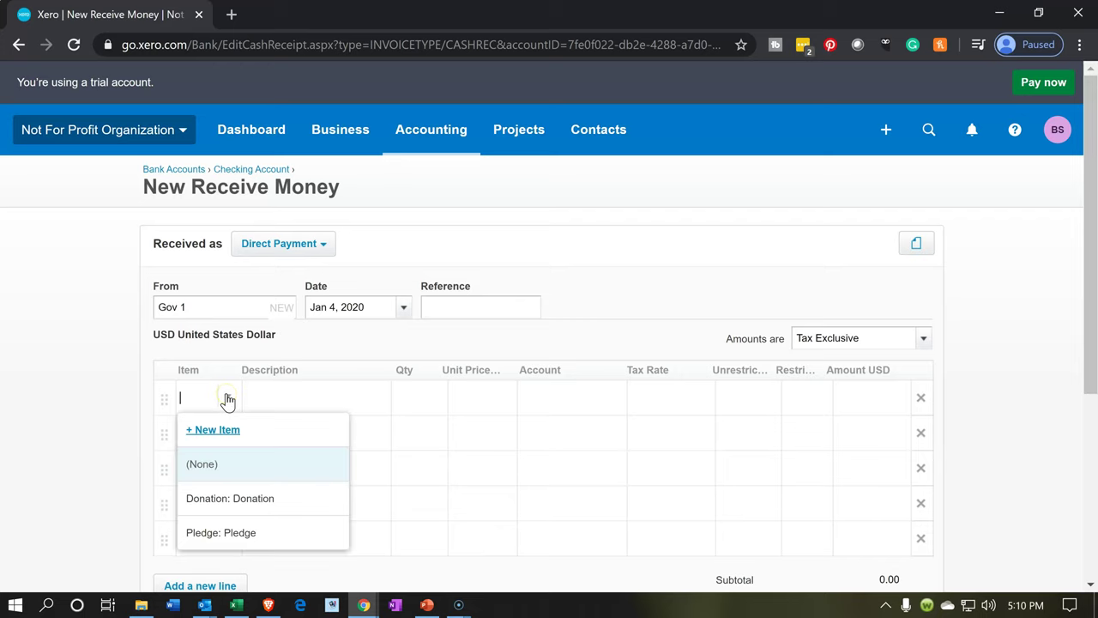
{"action": "left_click", "coordinate": [221, 438]}
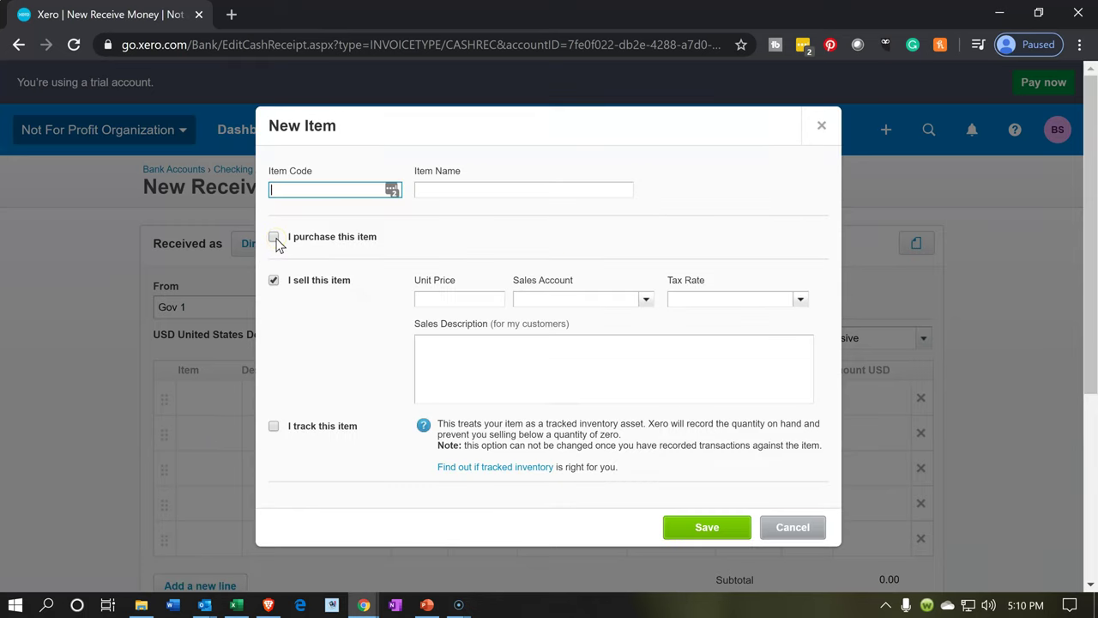
- Set the new item's code, name and sales description to Government Grants
{"action": "type", "text": "Government Grants"}
{"action": "key", "text": "ctrl+a"}
{"action": "key", "text": "ctrl+c"}
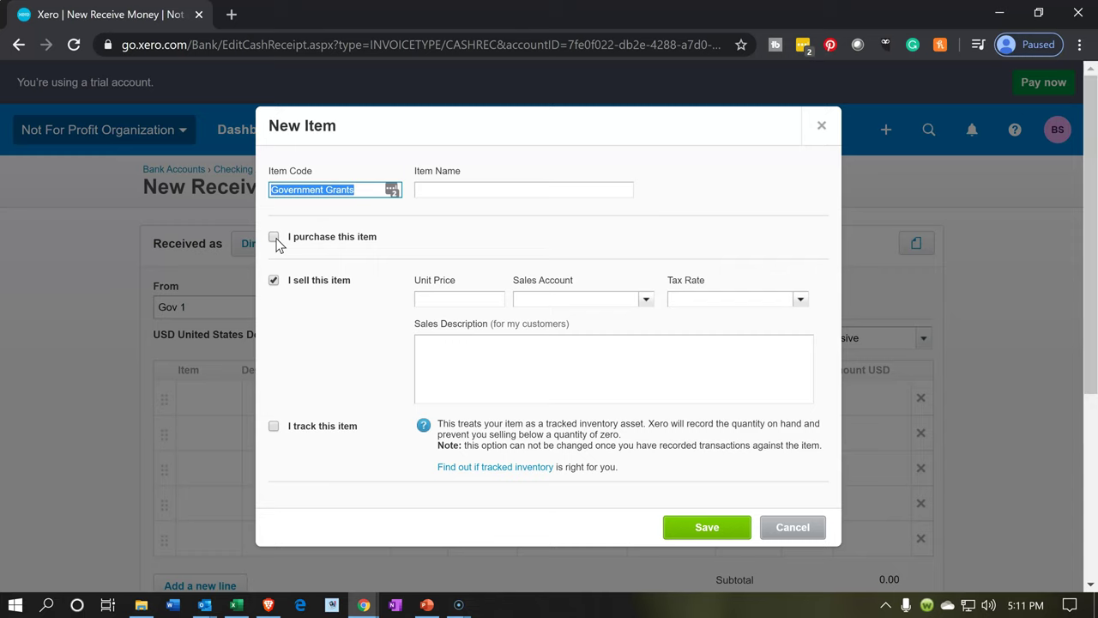
{"action": "key", "text": "Tab"}
{"action": "key", "text": "ctrl+v"}
{"action": "key", "text": "Tab"}
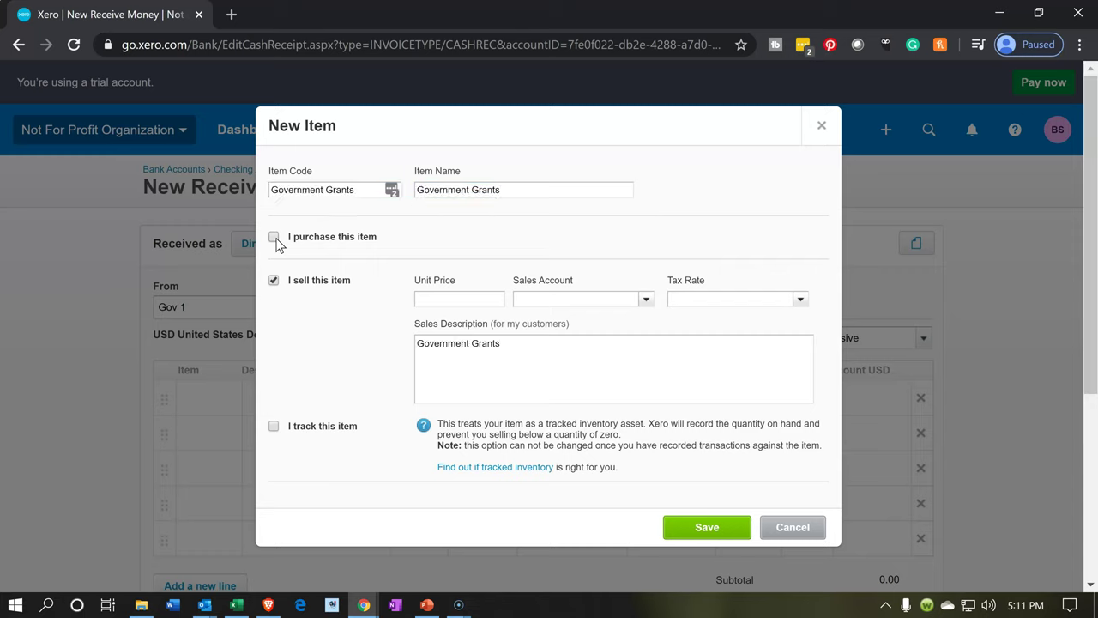
- Begin adding a new sales account for the item from the Sales Account list
{"action": "left_click", "coordinate": [458, 299]}
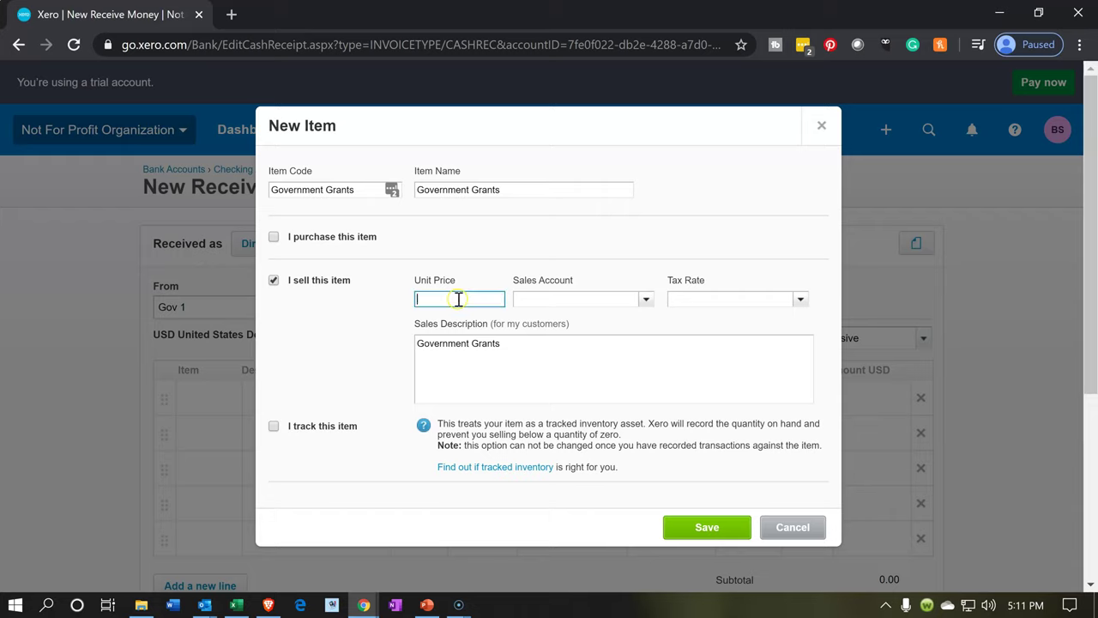
{"action": "left_click", "coordinate": [570, 299]}
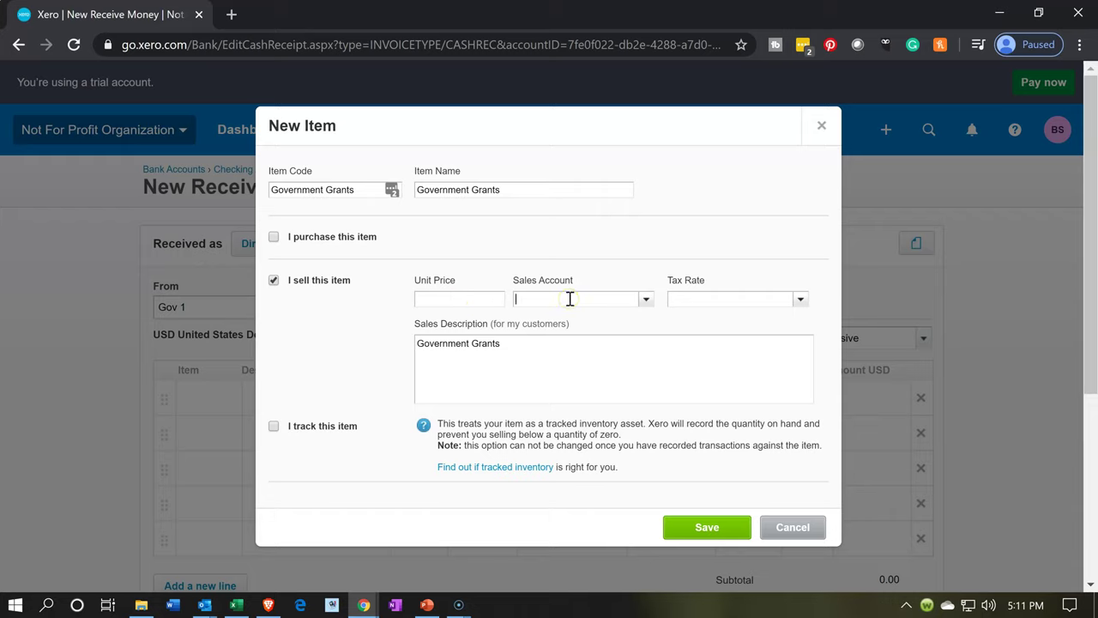
{"action": "left_click", "coordinate": [648, 300]}
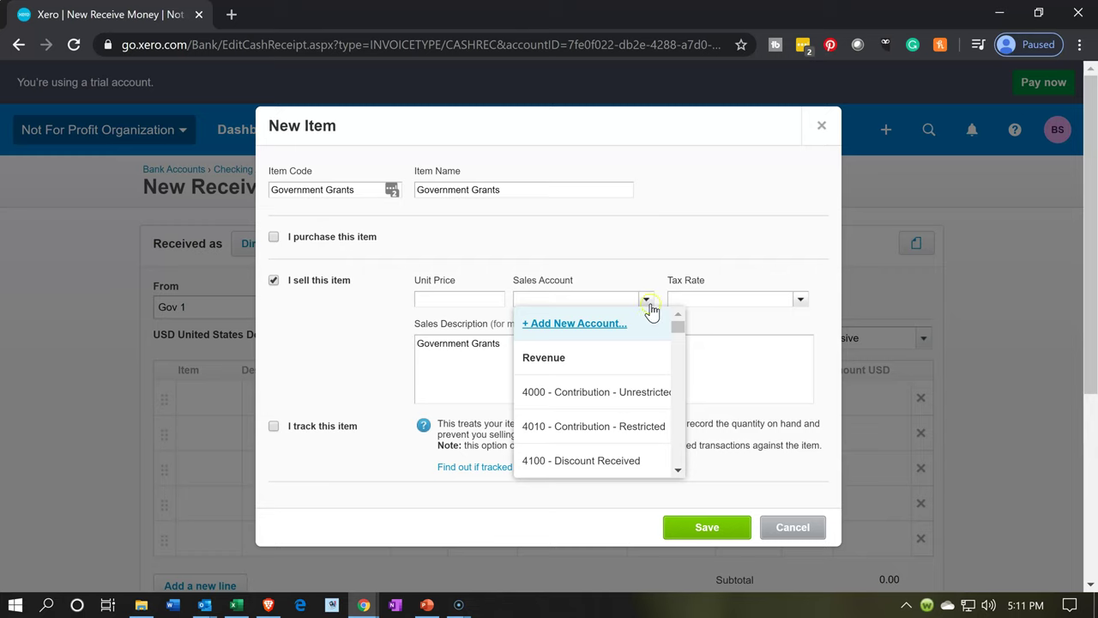
{"action": "left_click", "coordinate": [623, 445]}
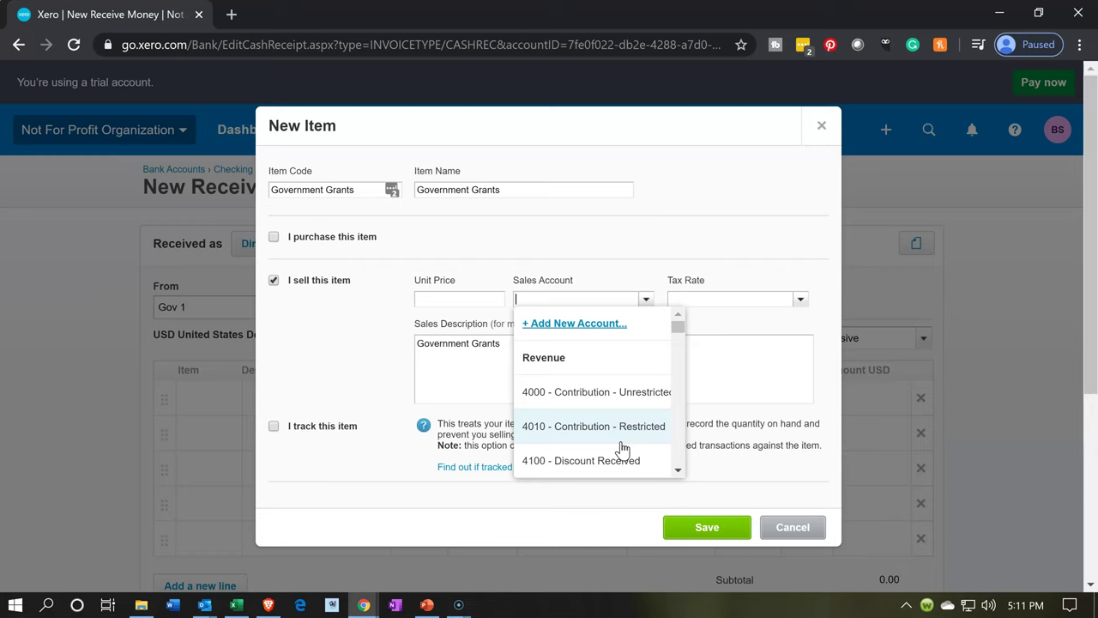
{"action": "left_click", "coordinate": [604, 377]}
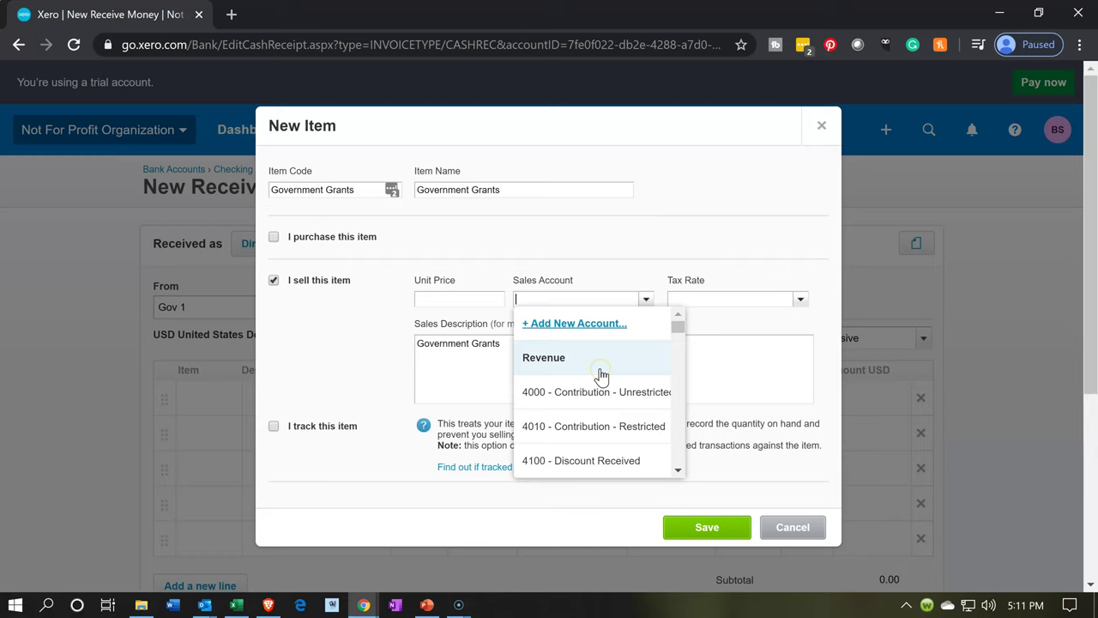
{"action": "left_click", "coordinate": [568, 326]}
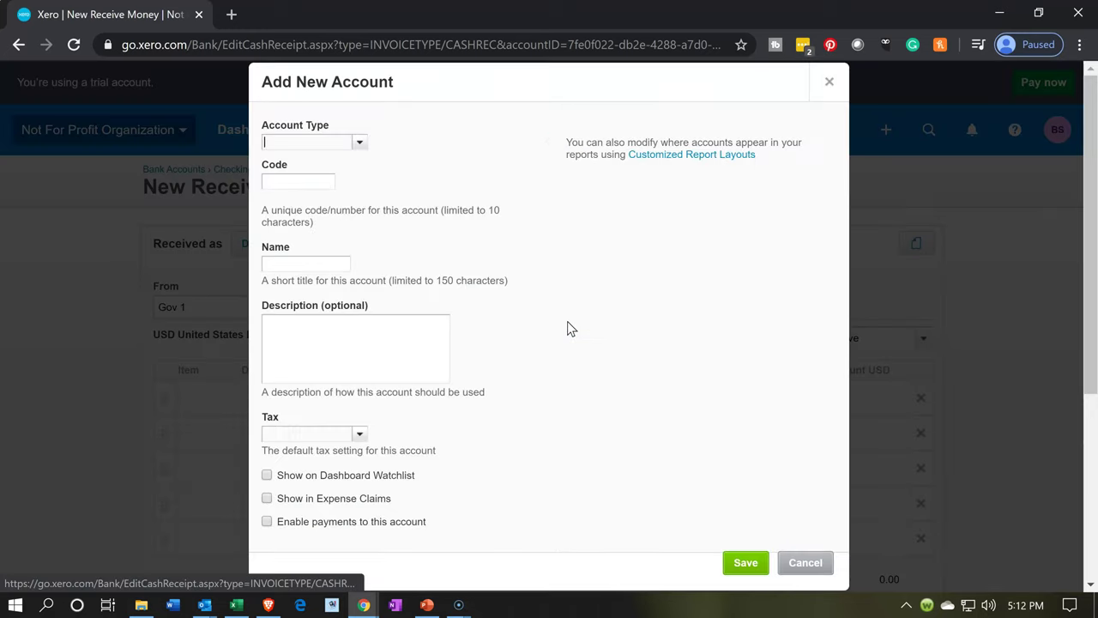
- Create and save Sales account 4020 named Government Grants
{"action": "left_click", "coordinate": [302, 183]}
{"action": "type", "text": "4020"}
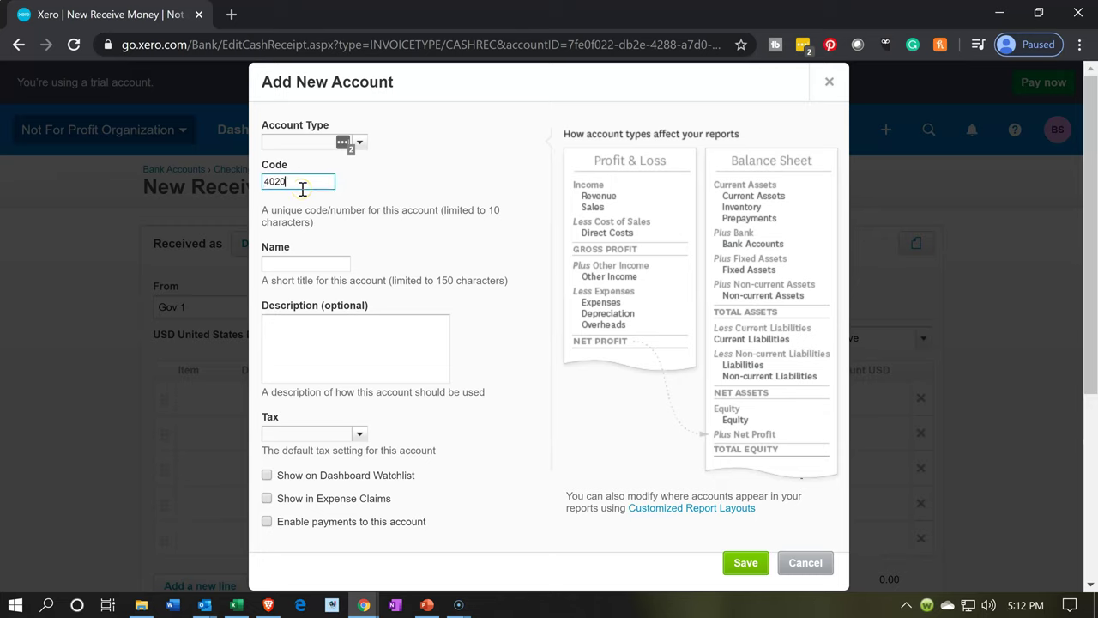
{"action": "key", "text": "Tab"}
{"action": "left_click", "coordinate": [361, 143]}
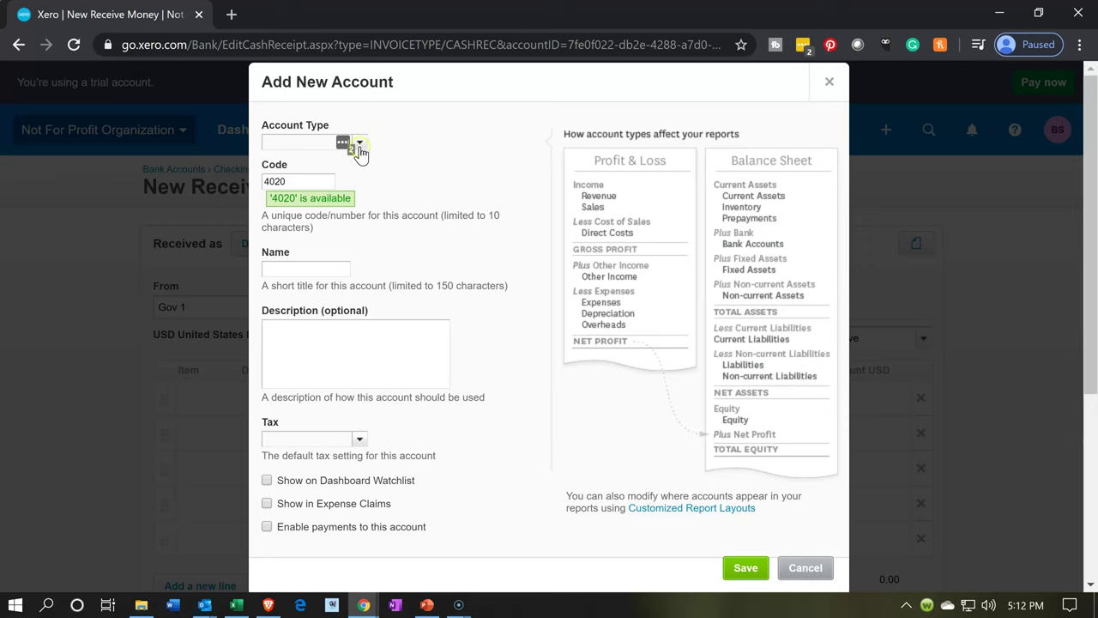
{"action": "left_click", "coordinate": [359, 145]}
{"action": "scroll", "coordinate": [330, 250], "scroll_direction": "down", "scroll_amount": 3}
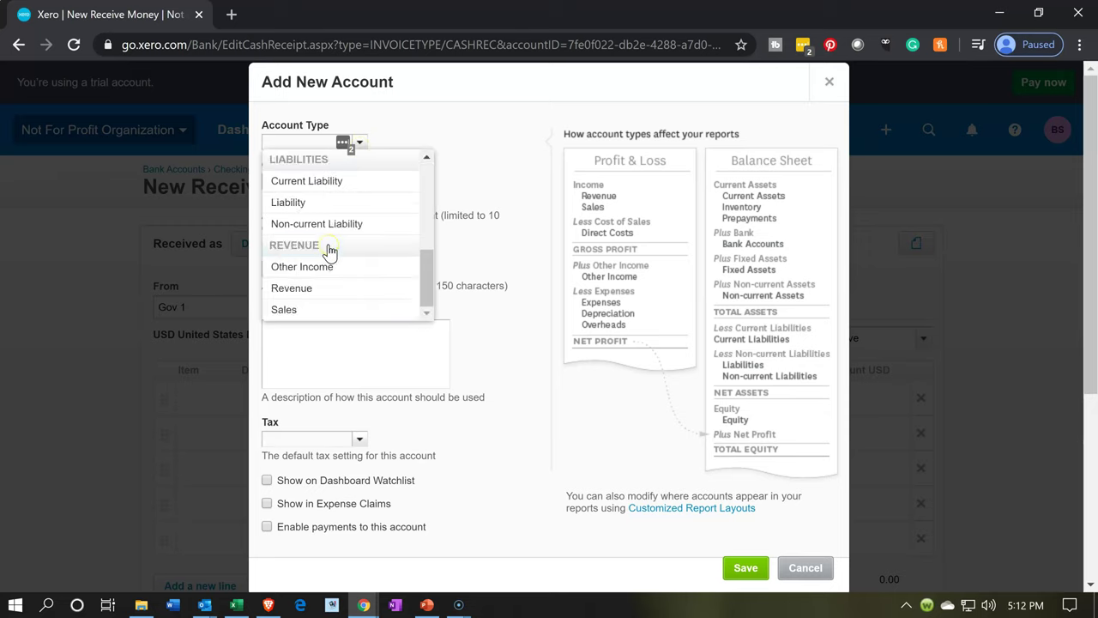
{"action": "left_click", "coordinate": [285, 310]}
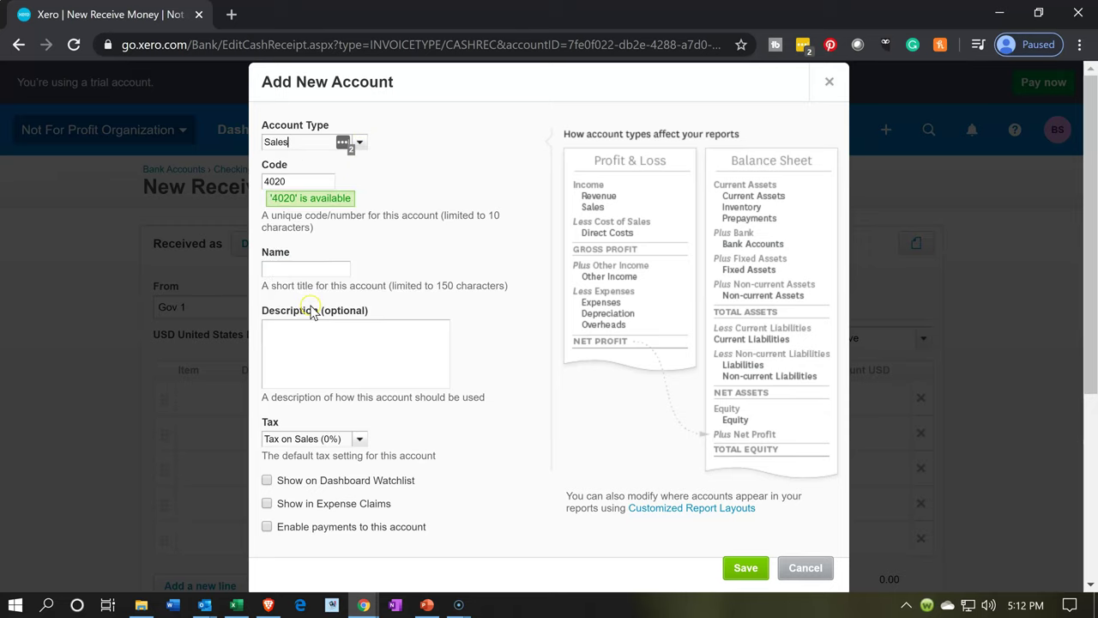
{"action": "left_click", "coordinate": [285, 273]}
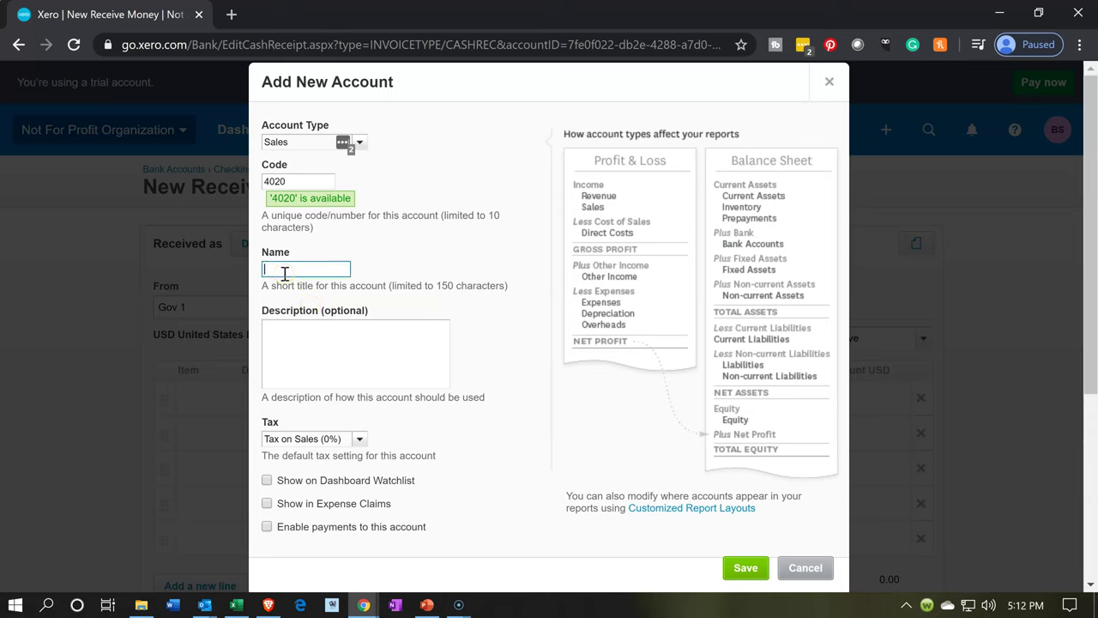
{"action": "type", "text": "Government Grants"}
{"action": "key", "text": "Tab"}
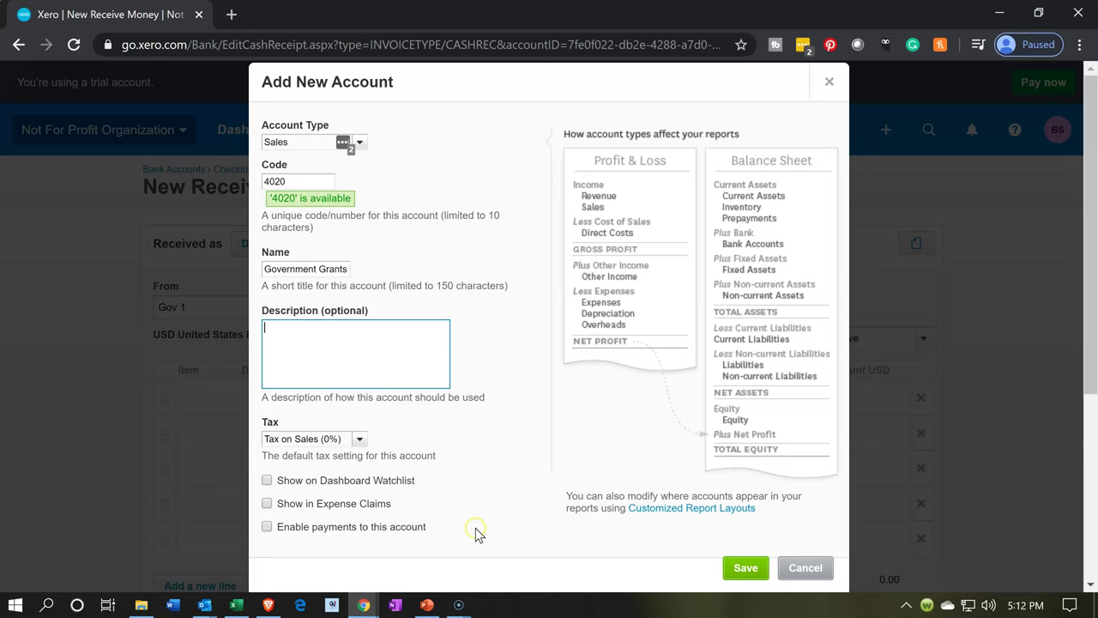
{"action": "left_click", "coordinate": [744, 568]}
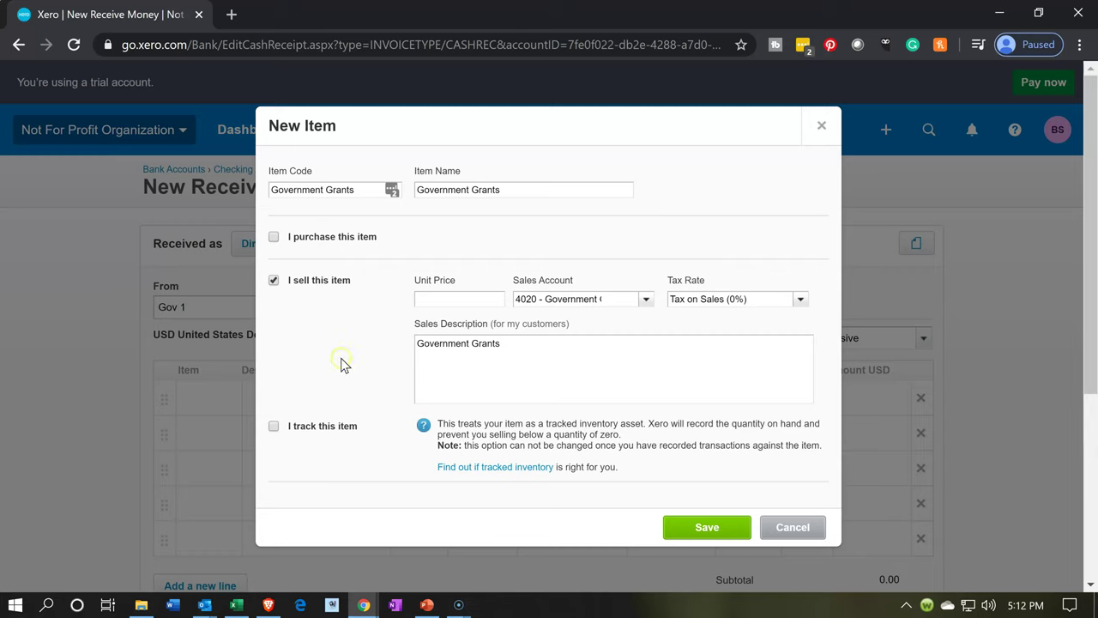
- Save the Government Grants item onto the receipt line, then switch to Excel
{"action": "left_click", "coordinate": [691, 530]}
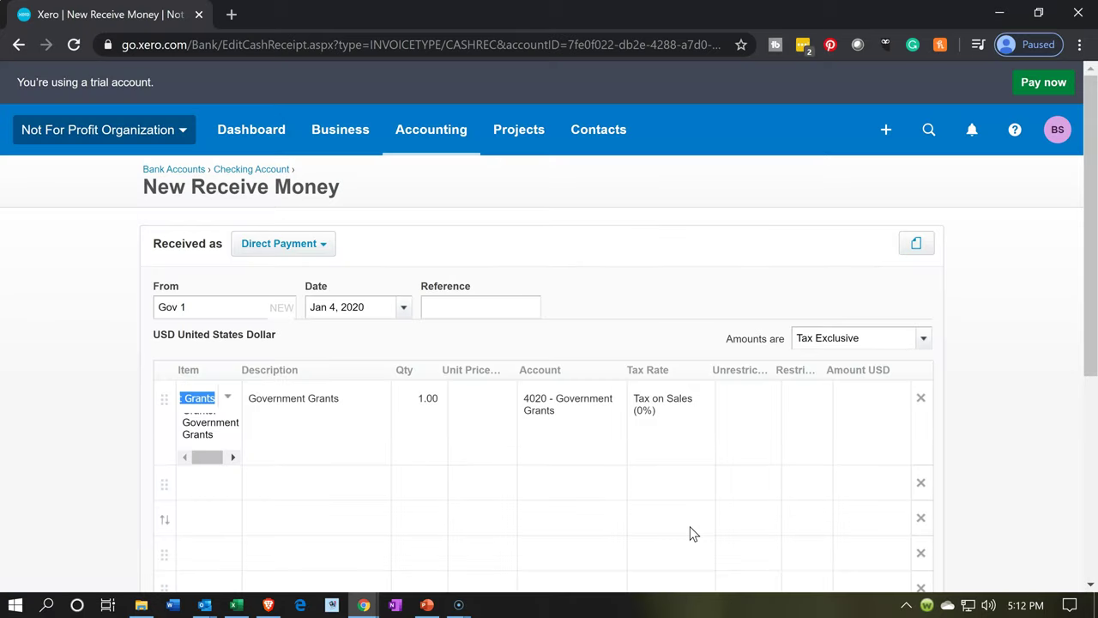
{"action": "key", "text": "Tab"}
{"action": "key", "text": "Tab"}
{"action": "key", "text": "Tab"}
{"action": "left_click", "coordinate": [384, 580]}
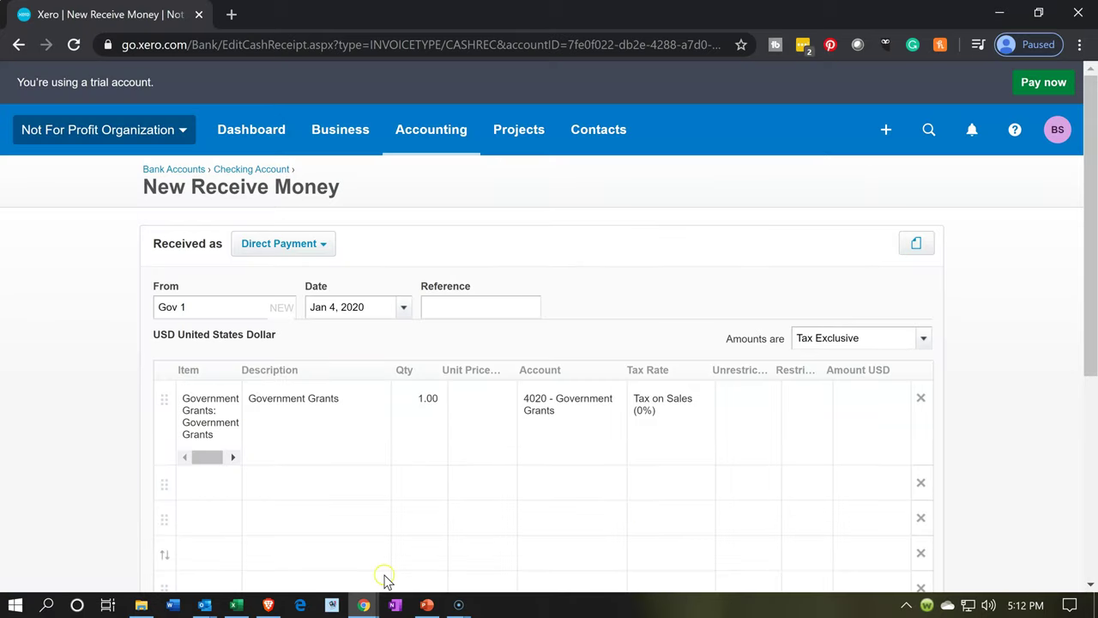
{"action": "left_click", "coordinate": [237, 605]}
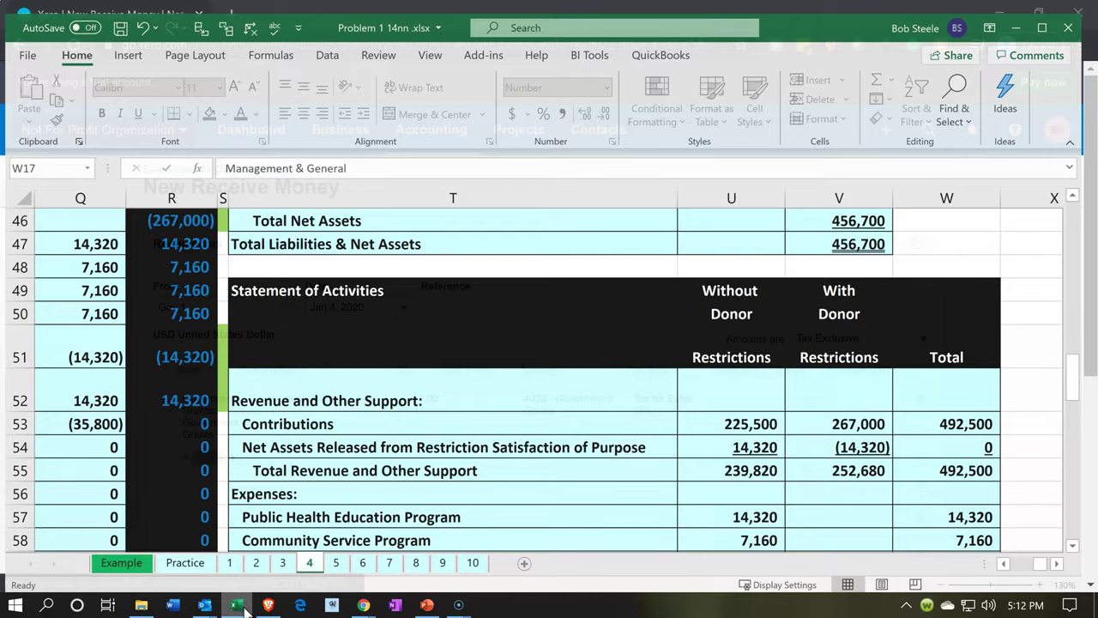
- Check the 159,000 restricted cash contribution in entry 2c, then return to Xero
{"action": "left_click", "coordinate": [238, 533]}
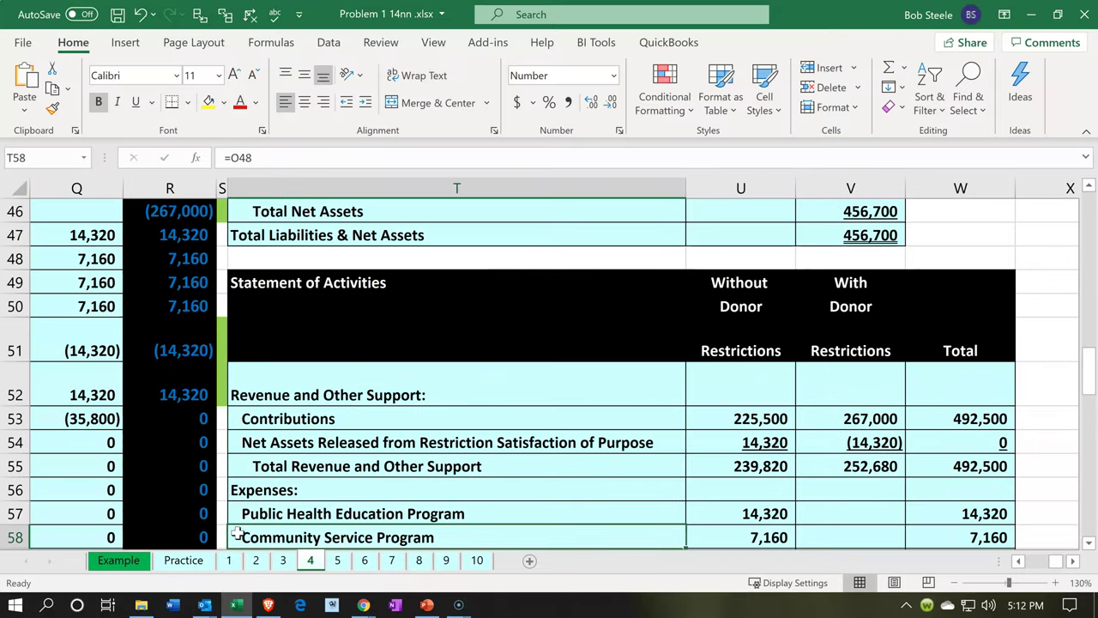
{"action": "key", "text": "Left"}
{"action": "key", "text": "Left"}
{"action": "key", "text": "Left"}
{"action": "key", "text": "Left"}
{"action": "key", "text": "Left"}
{"action": "key", "text": "Left"}
{"action": "key", "text": "Left"}
{"action": "key", "text": "Left"}
{"action": "key", "text": "Left"}
{"action": "key", "text": "Left"}
{"action": "key", "text": "Left"}
{"action": "key", "text": "Left"}
{"action": "key", "text": "Left"}
{"action": "key", "text": "Left"}
{"action": "key", "text": "Left"}
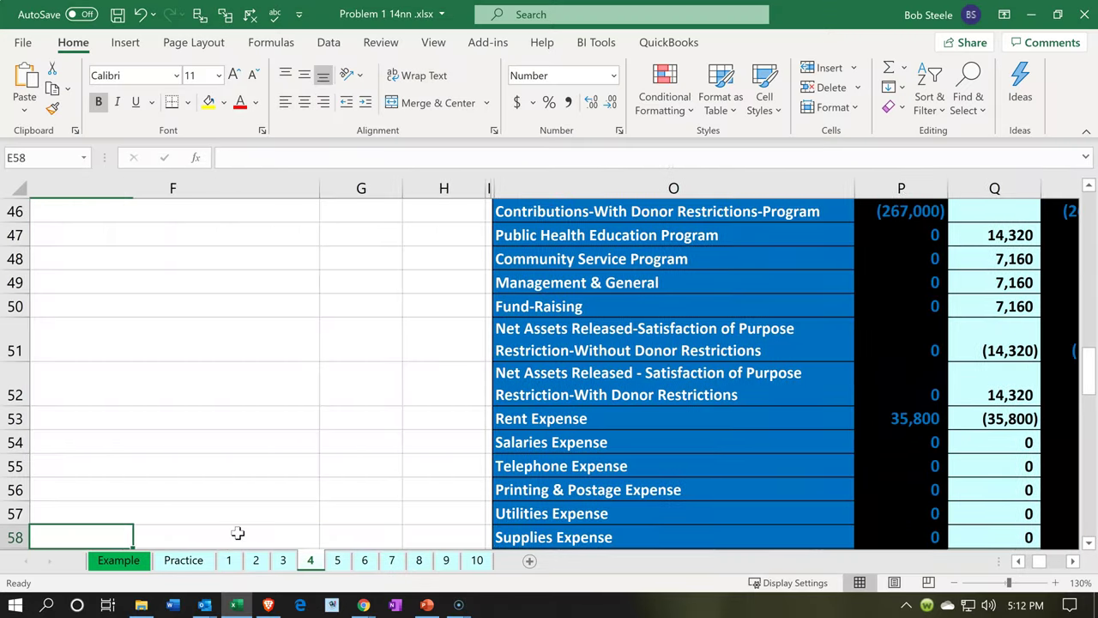
{"action": "scroll", "coordinate": [257, 523], "scroll_direction": "up", "scroll_amount": 15}
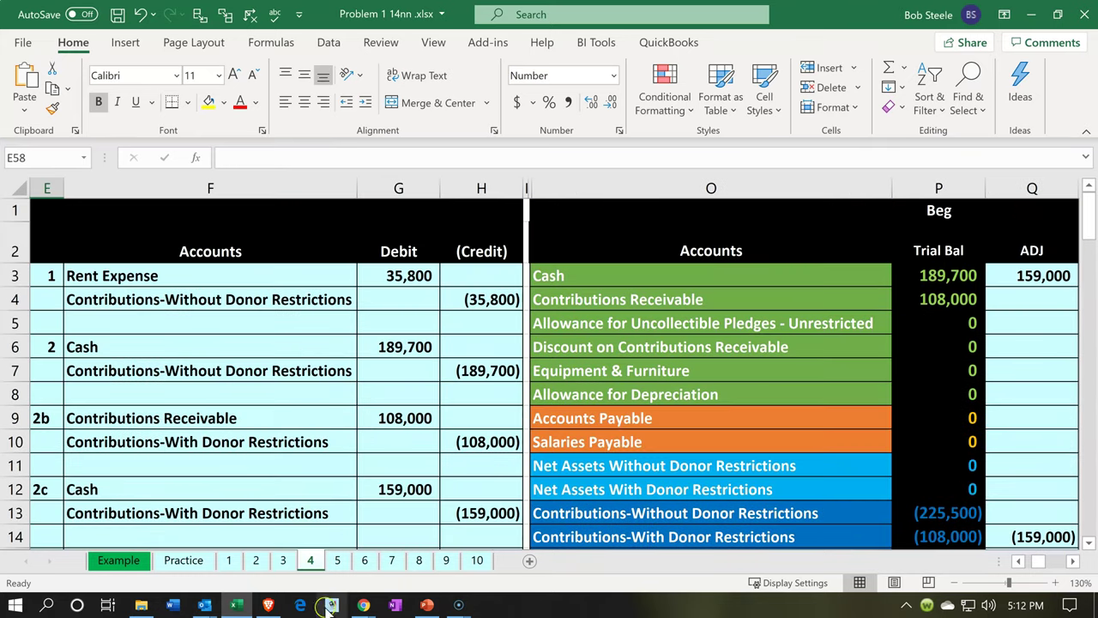
{"action": "left_click", "coordinate": [238, 605]}
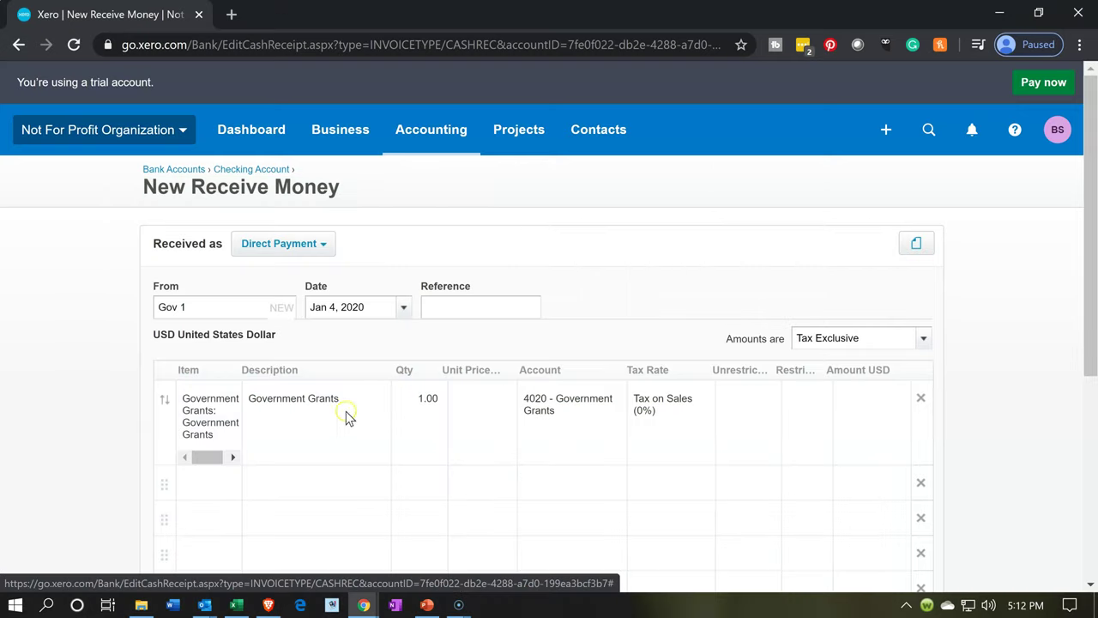
- Enter 159,000 on the grant line and tag it Restricted: Gov Grants - Education
{"action": "type", "text": "159000"}
{"action": "key", "text": "Tab"}
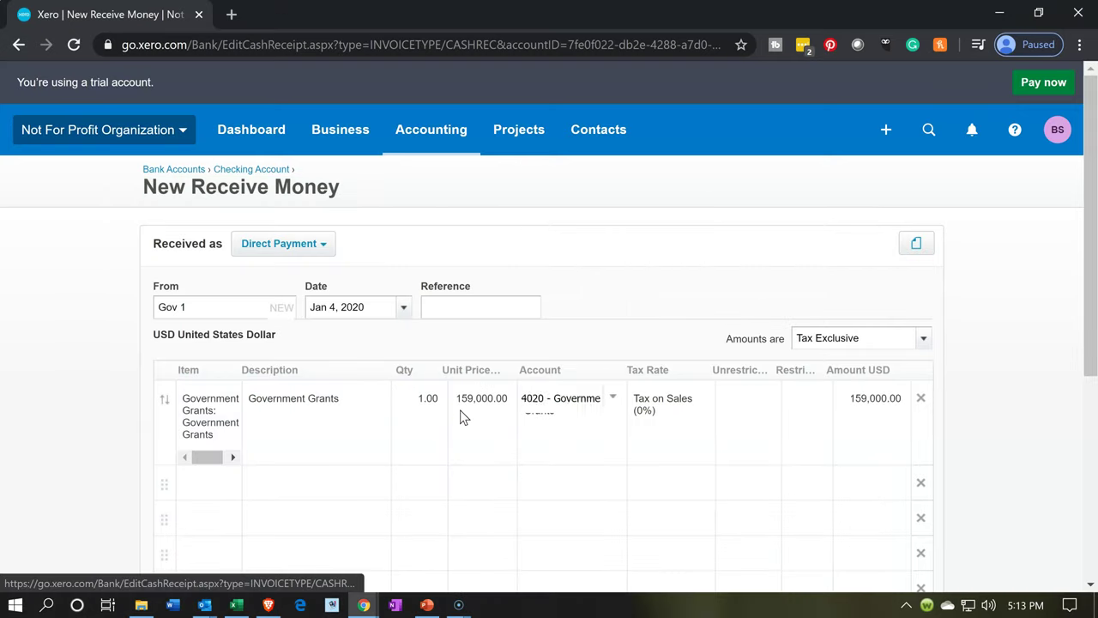
{"action": "key", "text": "Tab"}
{"action": "key", "text": "Tab"}
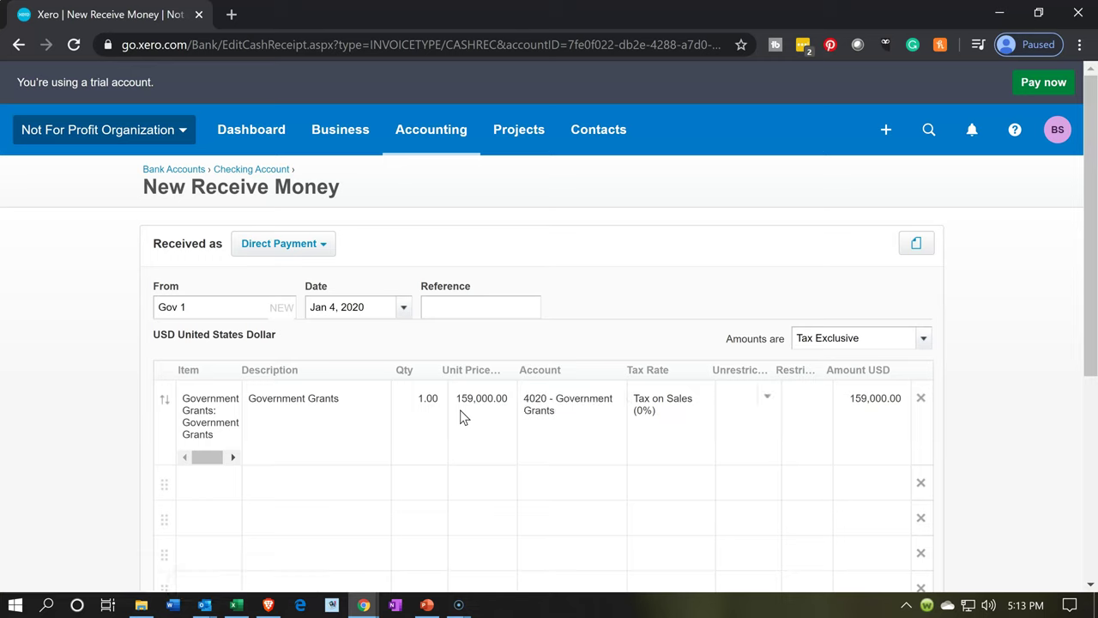
{"action": "left_click", "coordinate": [765, 433]}
{"action": "left_click", "coordinate": [800, 405]}
{"action": "left_click", "coordinate": [822, 400]}
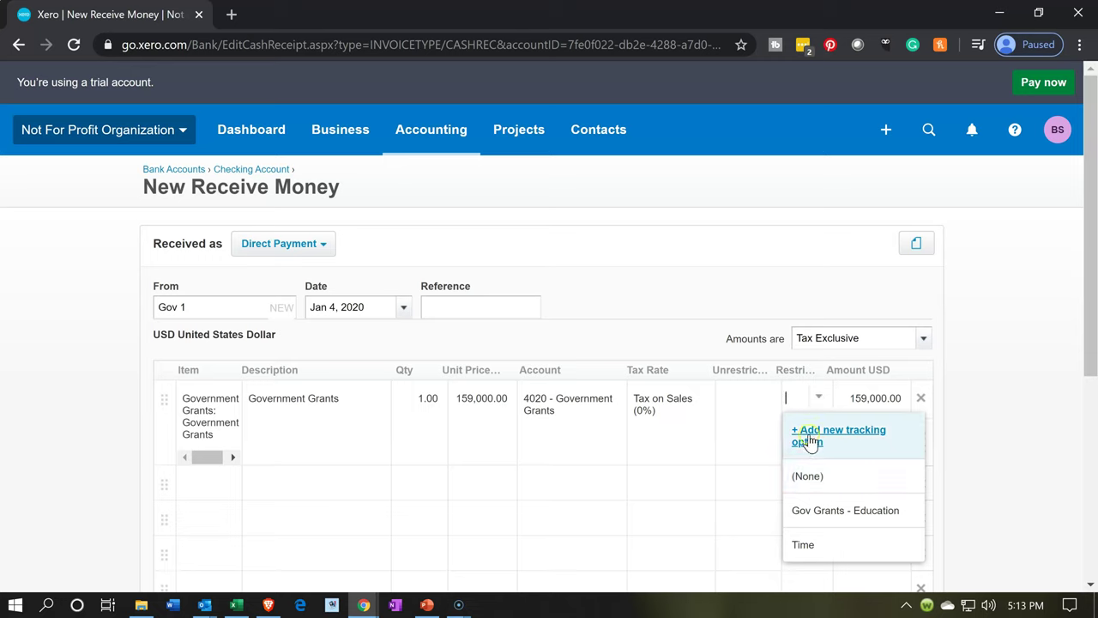
{"action": "left_click", "coordinate": [828, 513]}
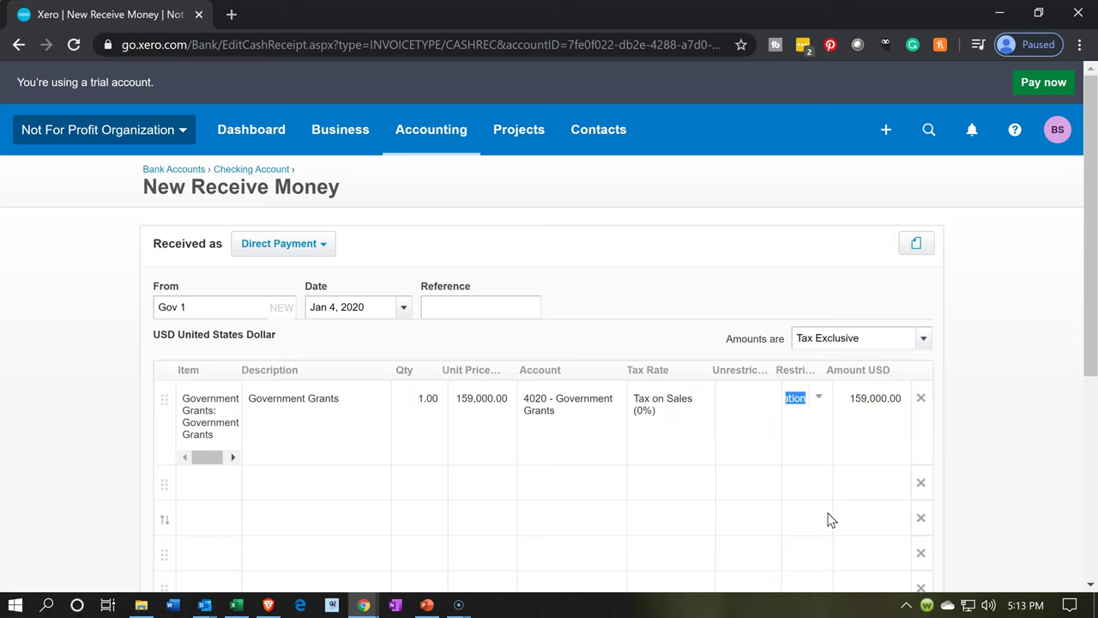
{"action": "key", "text": "Tab"}
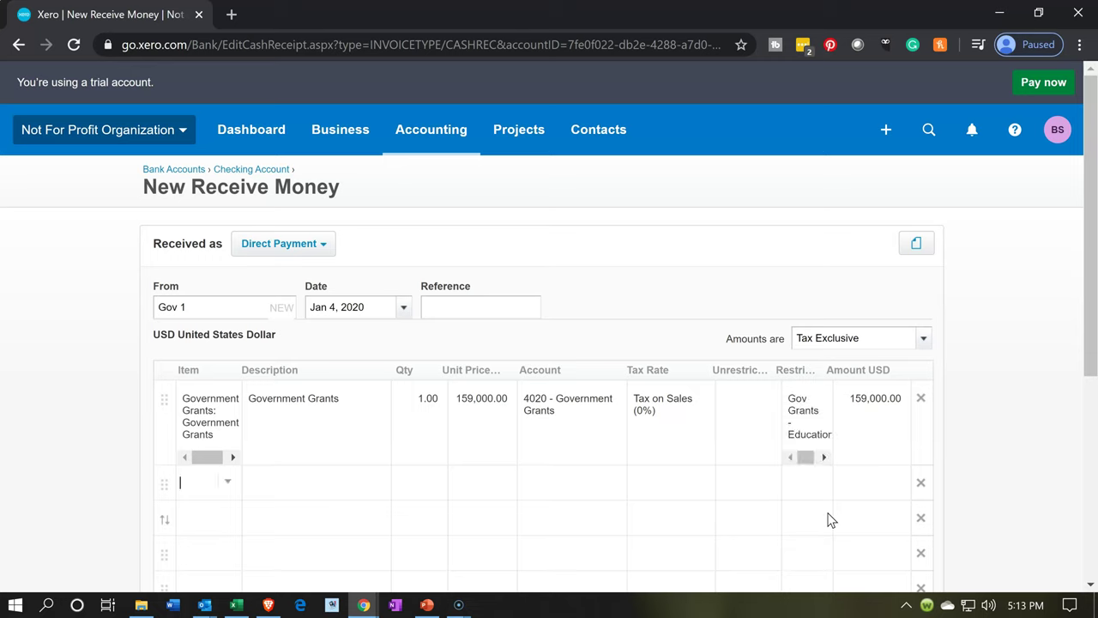
- Leave the unrestricted tracking empty and save the Gov 1 receipt
{"action": "left_click", "coordinate": [758, 407]}
{"action": "left_click", "coordinate": [763, 400]}
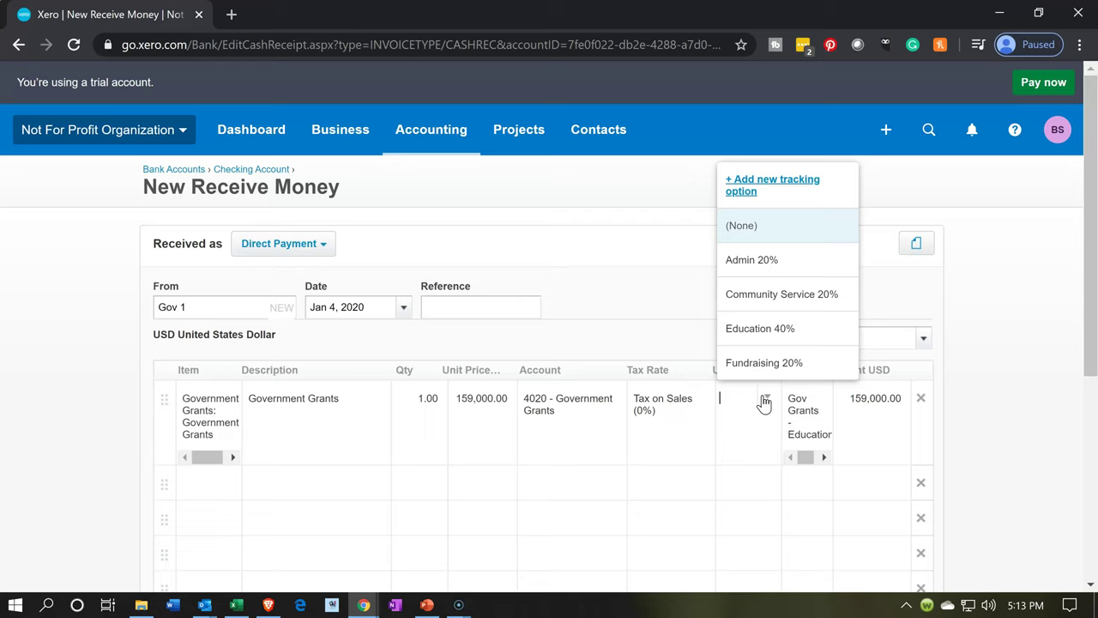
{"action": "left_click", "coordinate": [734, 229]}
{"action": "left_click", "coordinate": [768, 400]}
{"action": "left_click", "coordinate": [764, 380]}
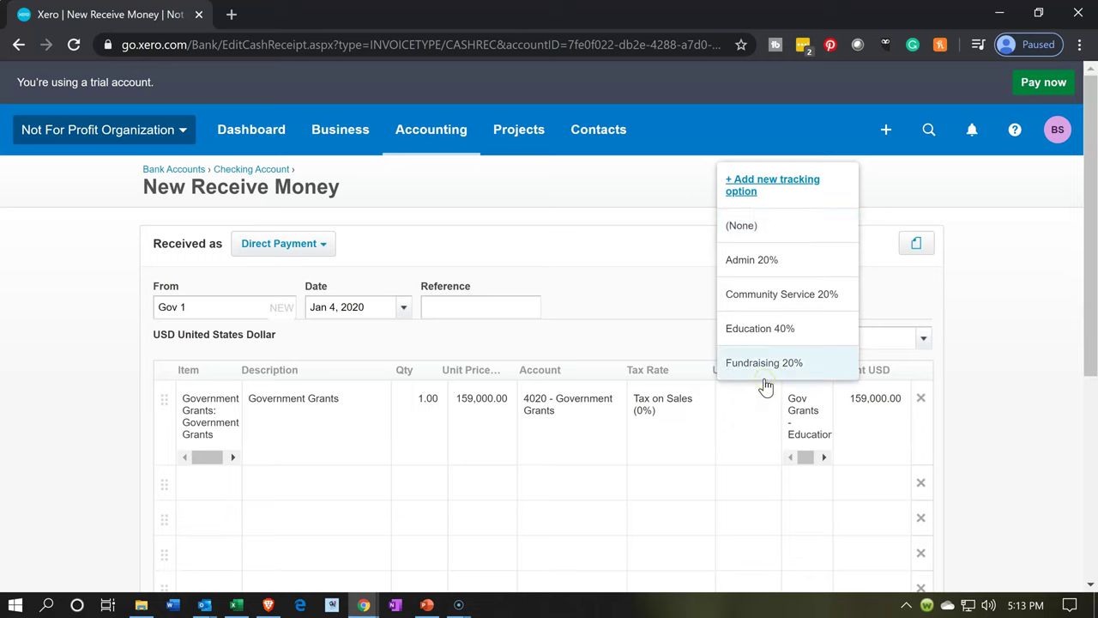
{"action": "left_click", "coordinate": [644, 315]}
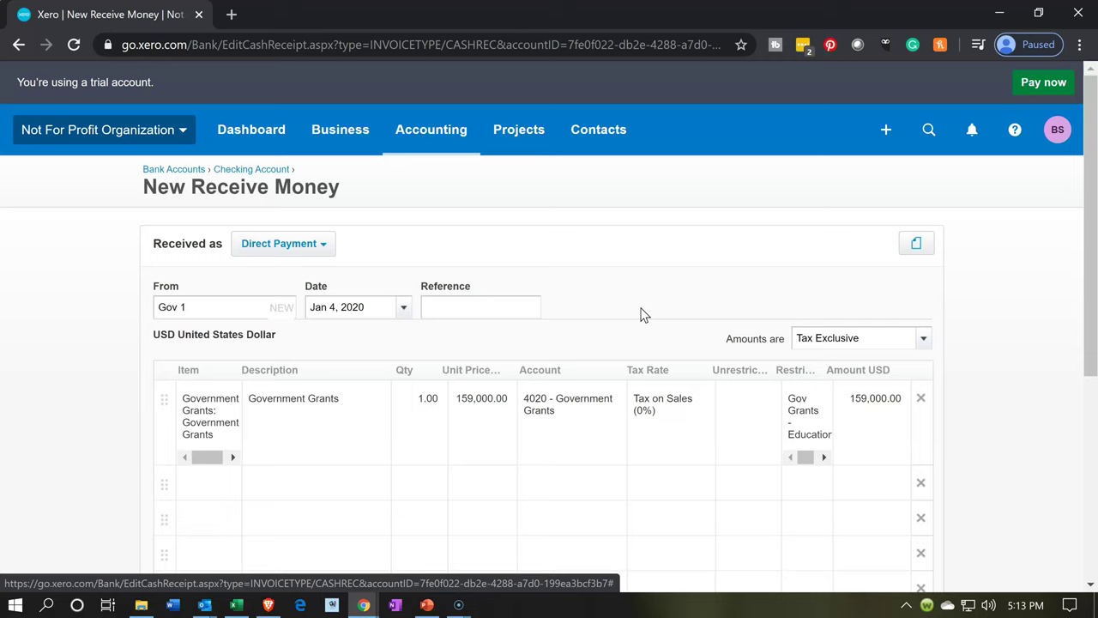
{"action": "scroll", "coordinate": [644, 315], "scroll_direction": "down", "scroll_amount": 2}
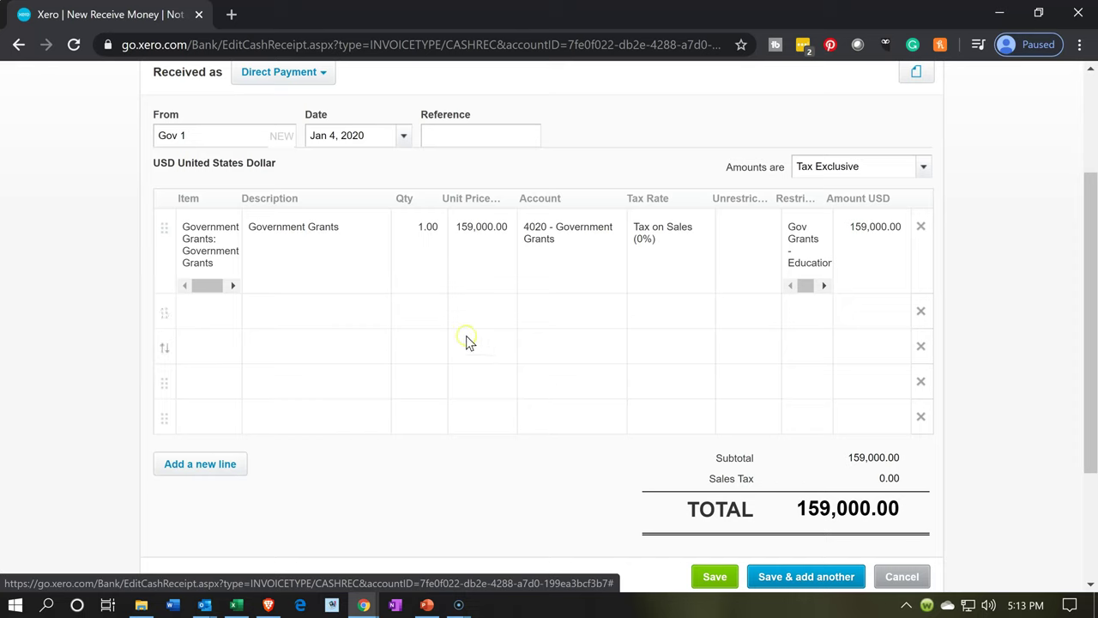
{"action": "left_click", "coordinate": [327, 259]}
{"action": "left_click", "coordinate": [714, 577]}
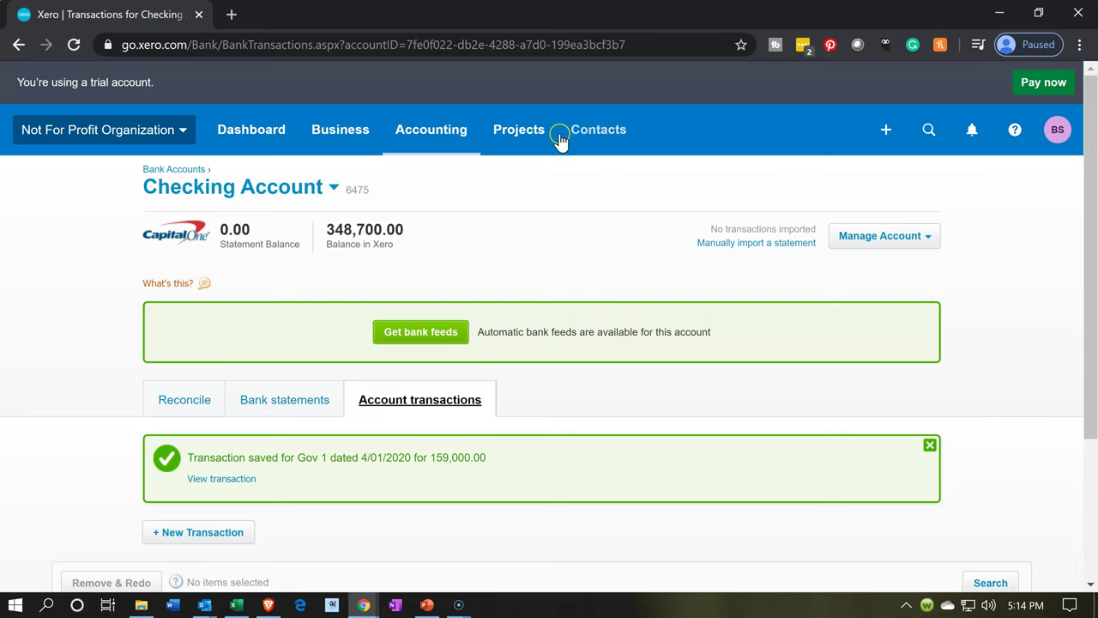
- Run the Balance Sheet report as of Jan 31, 2020
{"action": "left_click", "coordinate": [453, 131]}
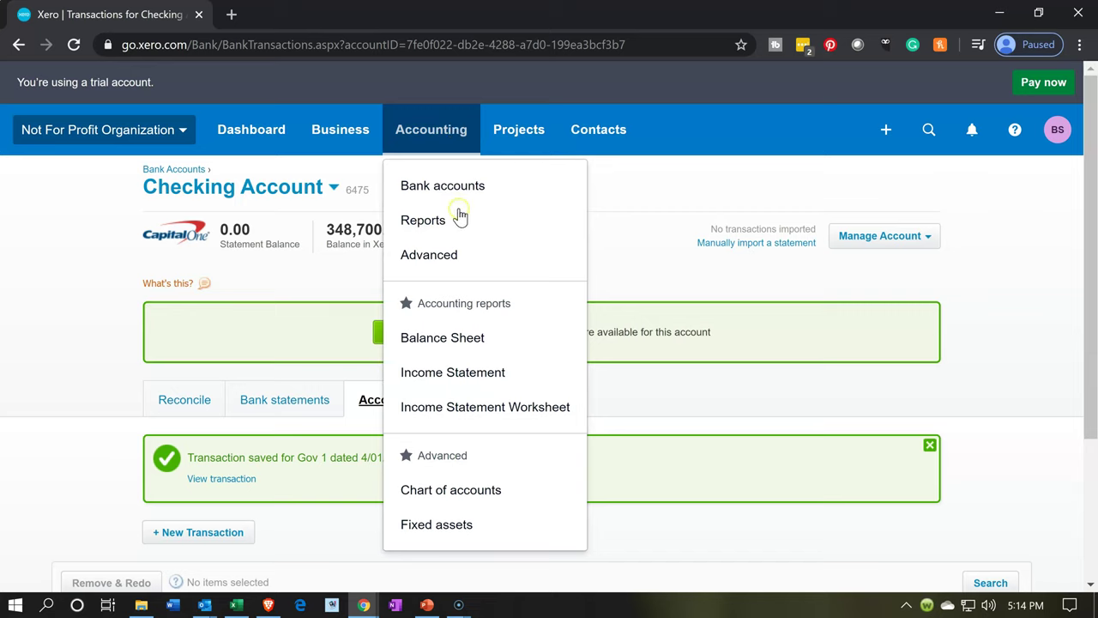
{"action": "left_click", "coordinate": [442, 339]}
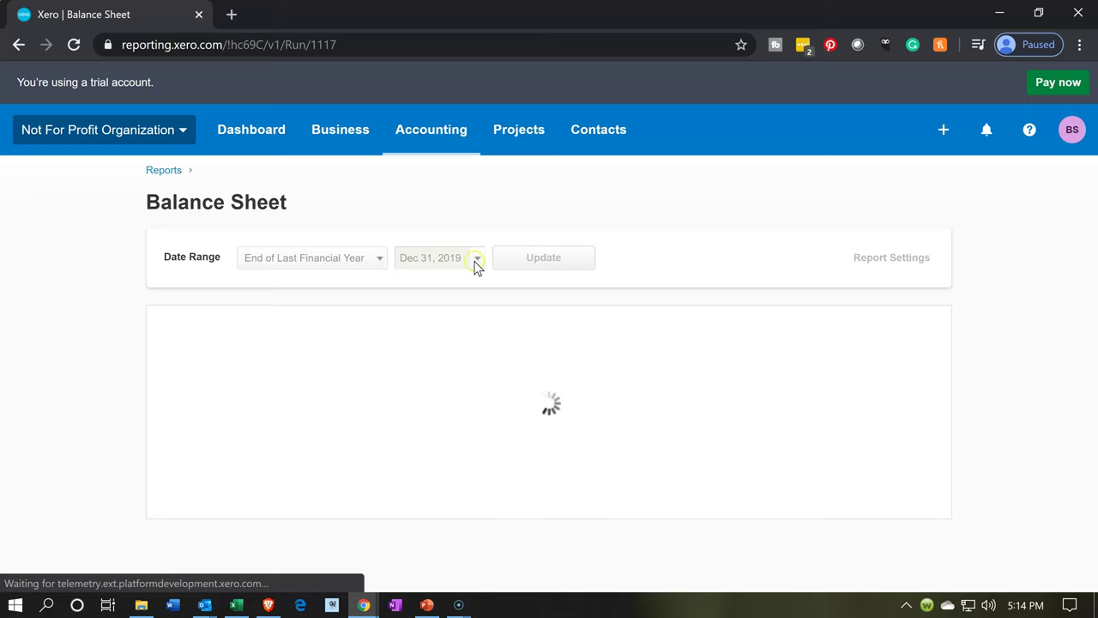
{"action": "left_click", "coordinate": [473, 262]}
{"action": "left_click", "coordinate": [471, 260]}
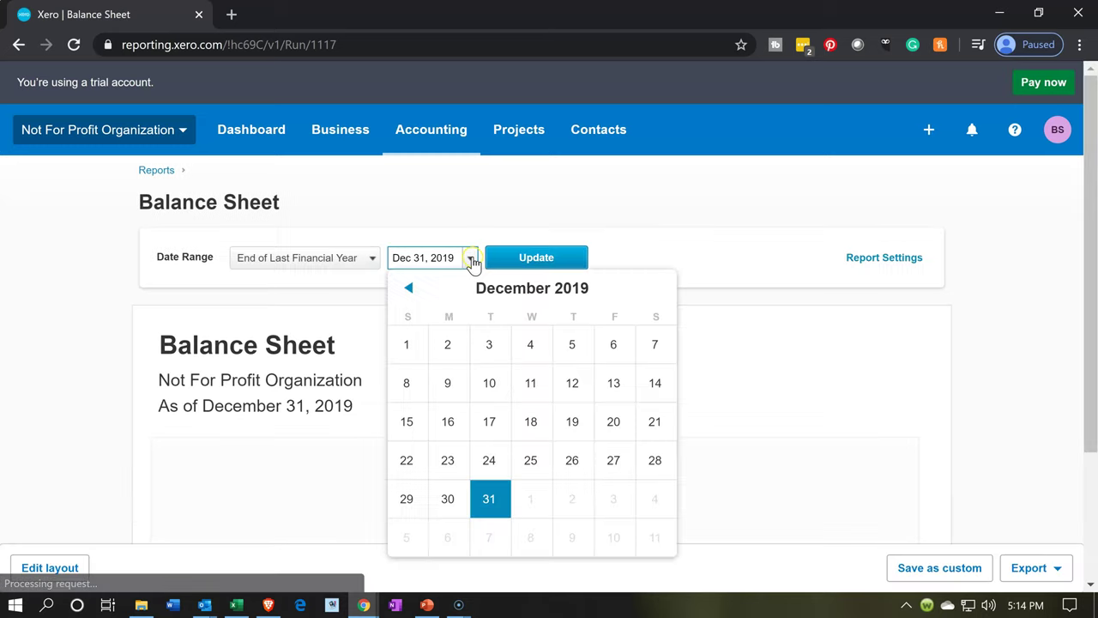
{"action": "left_click", "coordinate": [655, 289]}
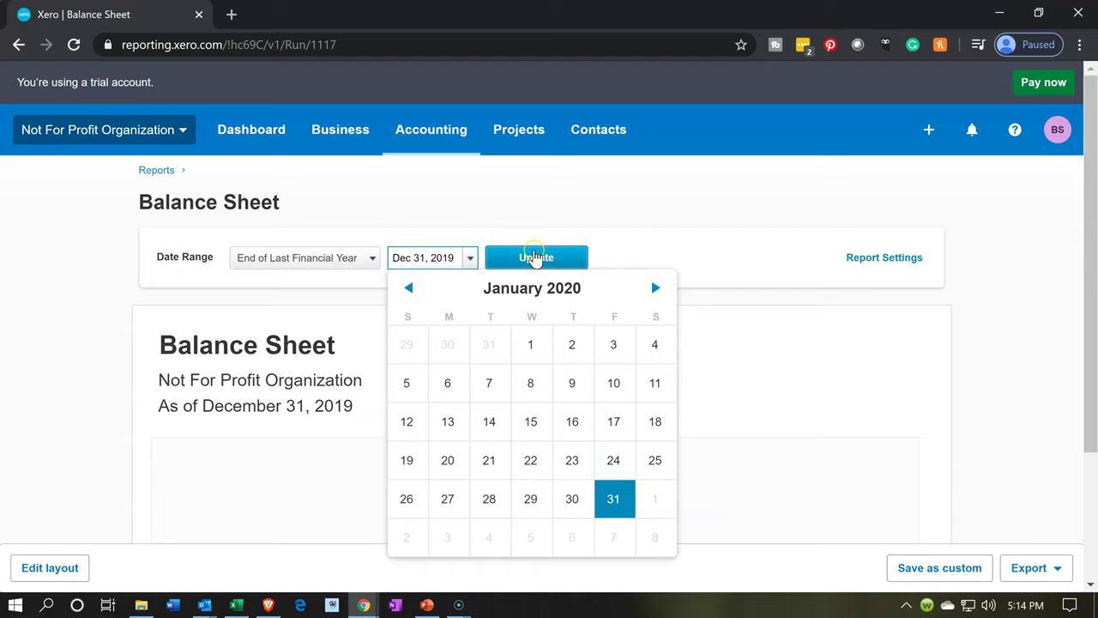
{"action": "left_click", "coordinate": [536, 257]}
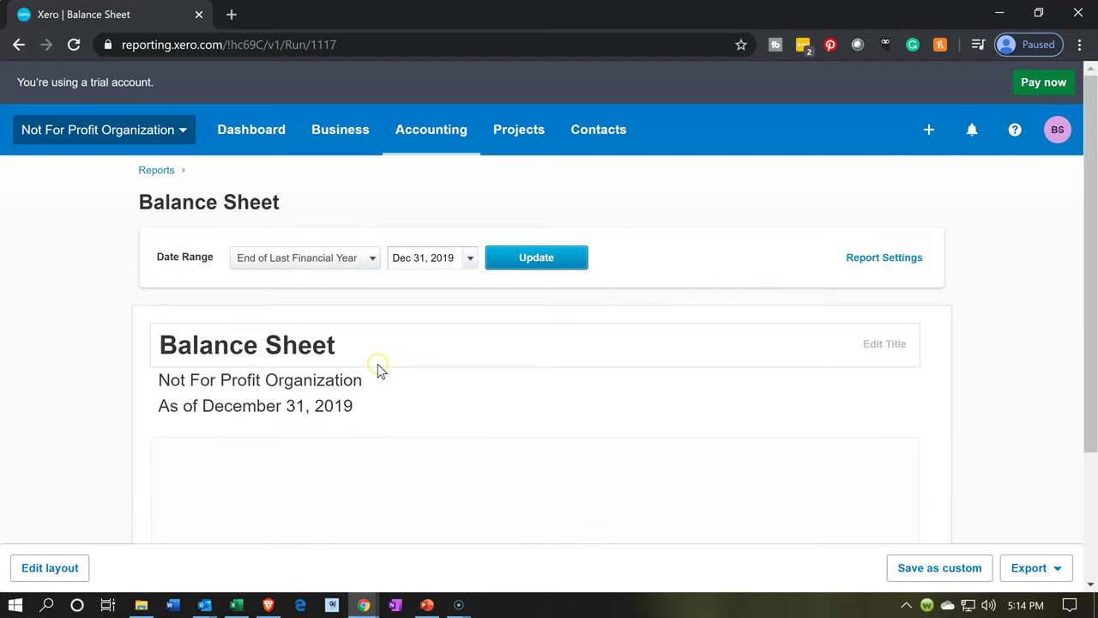
{"action": "left_click", "coordinate": [471, 257]}
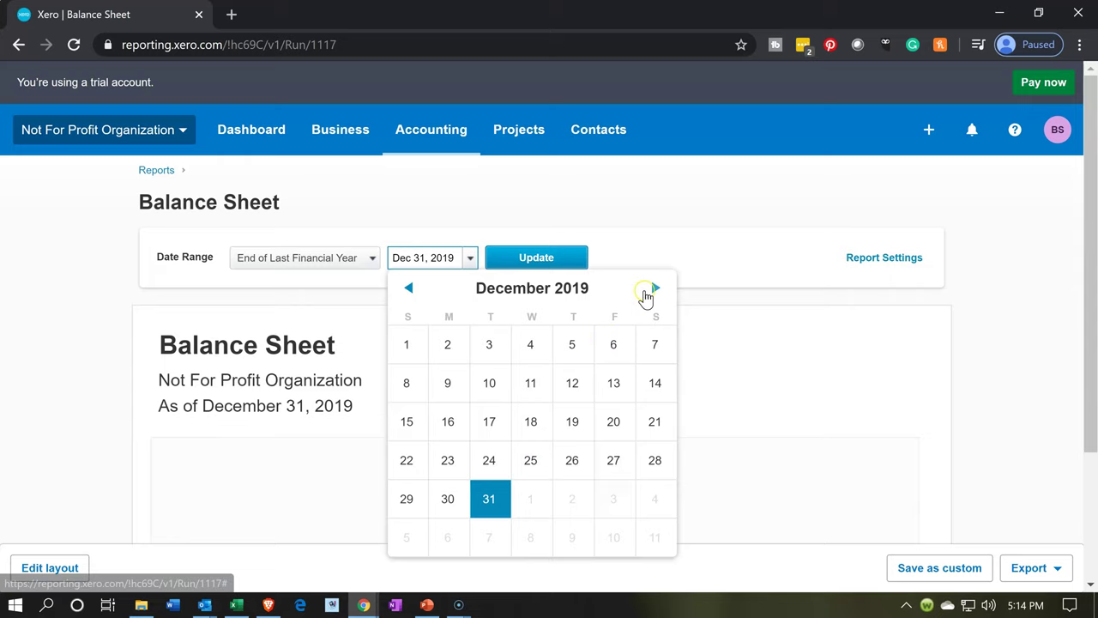
{"action": "left_click", "coordinate": [651, 289]}
{"action": "left_click", "coordinate": [614, 501]}
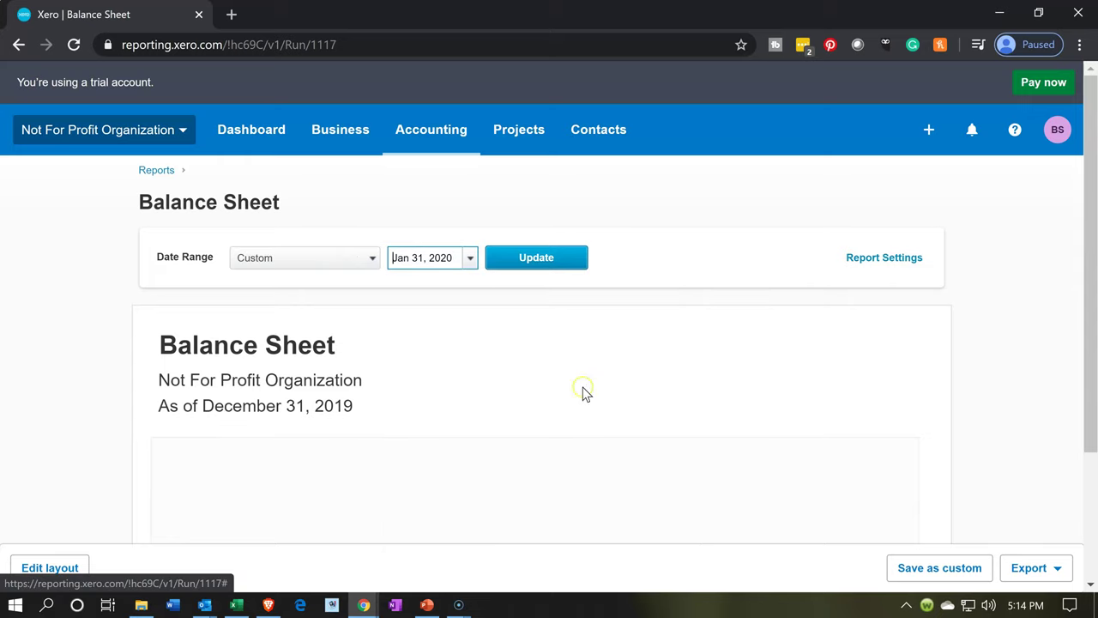
{"action": "left_click", "coordinate": [545, 262]}
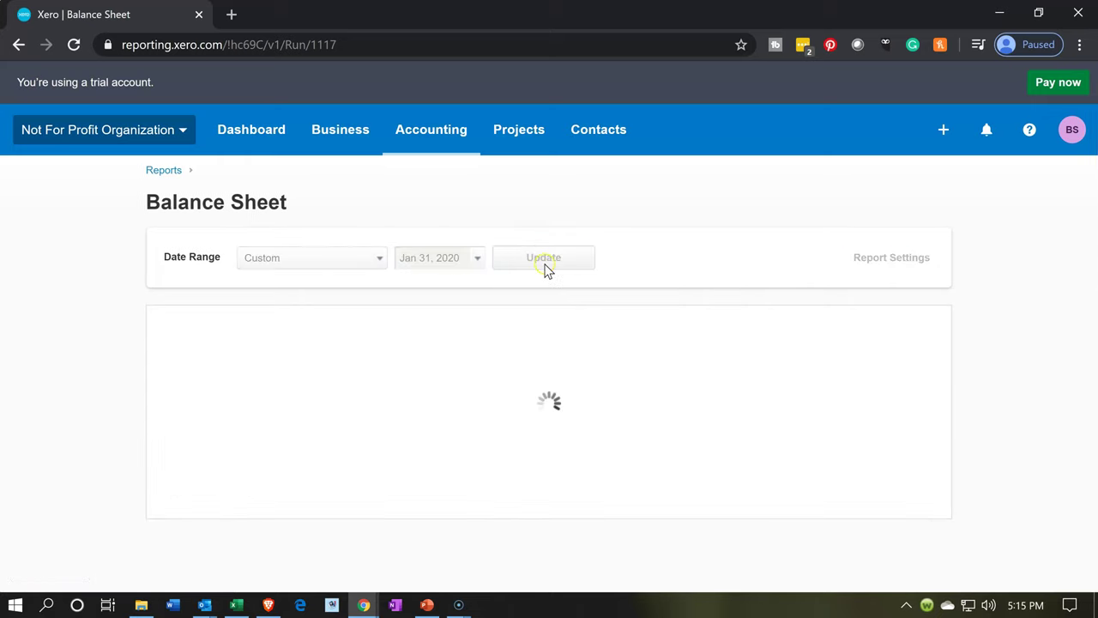
- Drill into the Checking Account's 348,700.00 balance
{"action": "scroll", "coordinate": [546, 272], "scroll_direction": "down", "scroll_amount": 1}
{"action": "scroll", "coordinate": [546, 272], "scroll_direction": "down", "scroll_amount": 3}
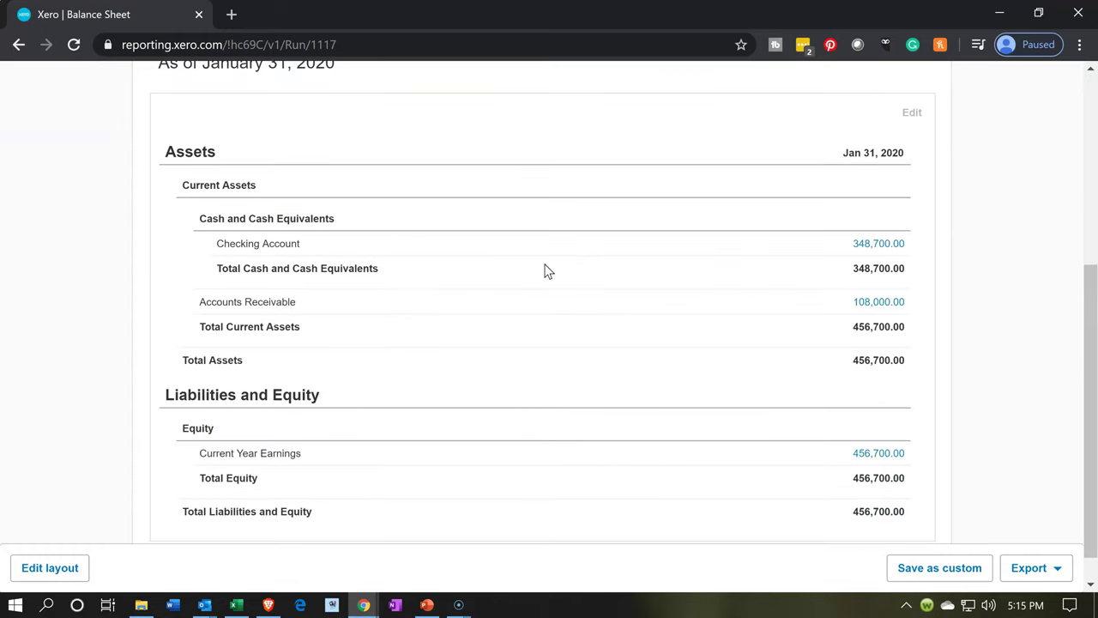
{"action": "left_click", "coordinate": [864, 245]}
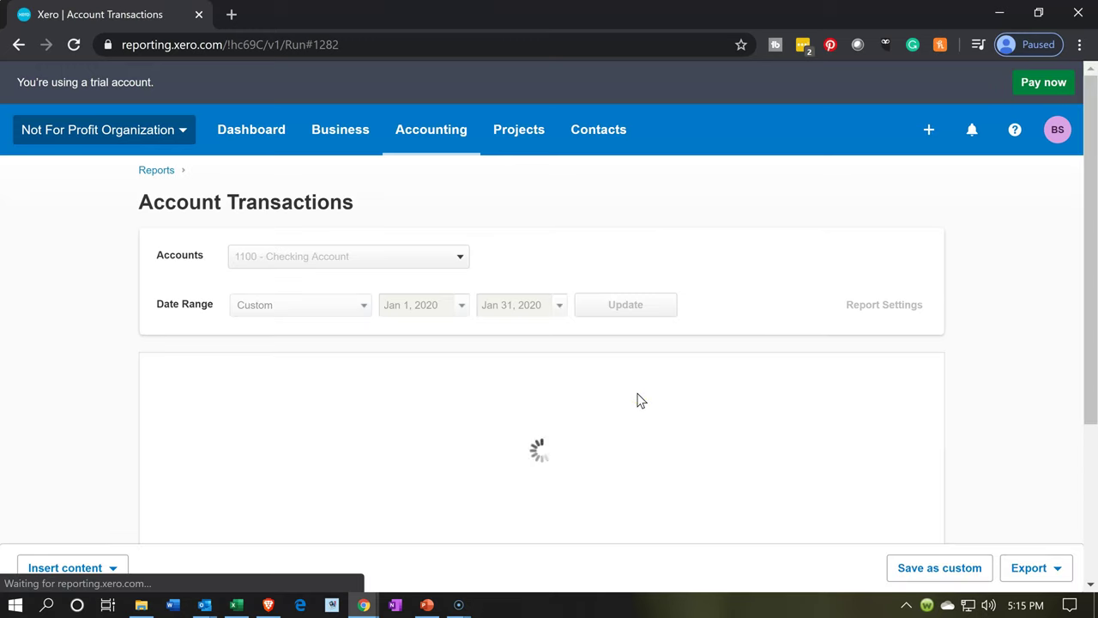
{"action": "scroll", "coordinate": [639, 393], "scroll_direction": "down", "scroll_amount": 1}
{"action": "scroll", "coordinate": [638, 393], "scroll_direction": "down", "scroll_amount": 1}
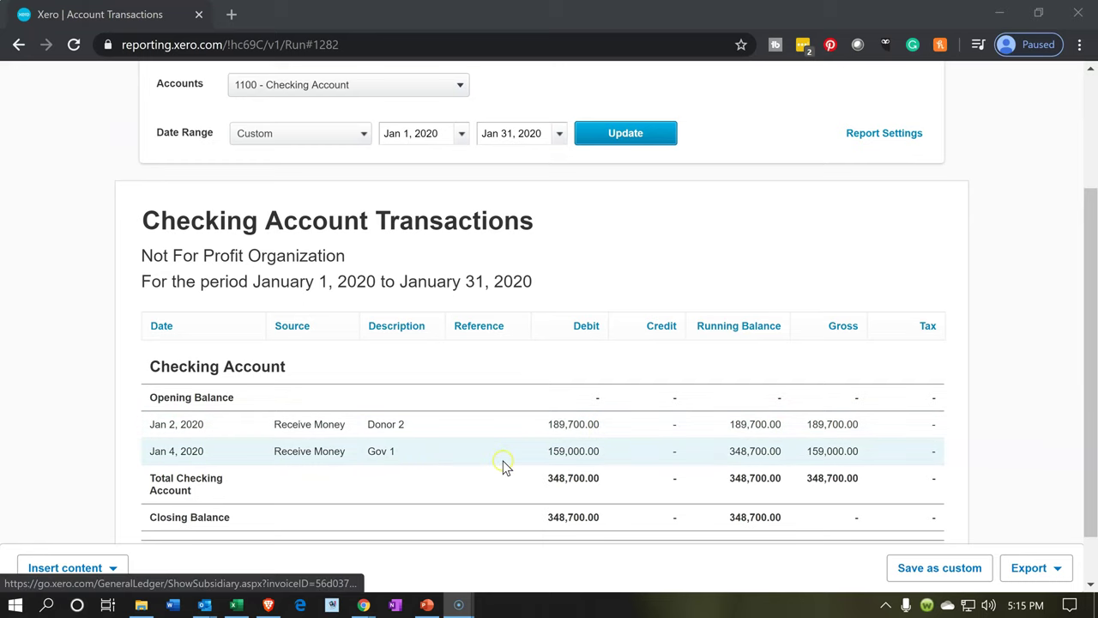
{"action": "scroll", "coordinate": [58, 386], "scroll_direction": "up", "scroll_amount": 2}
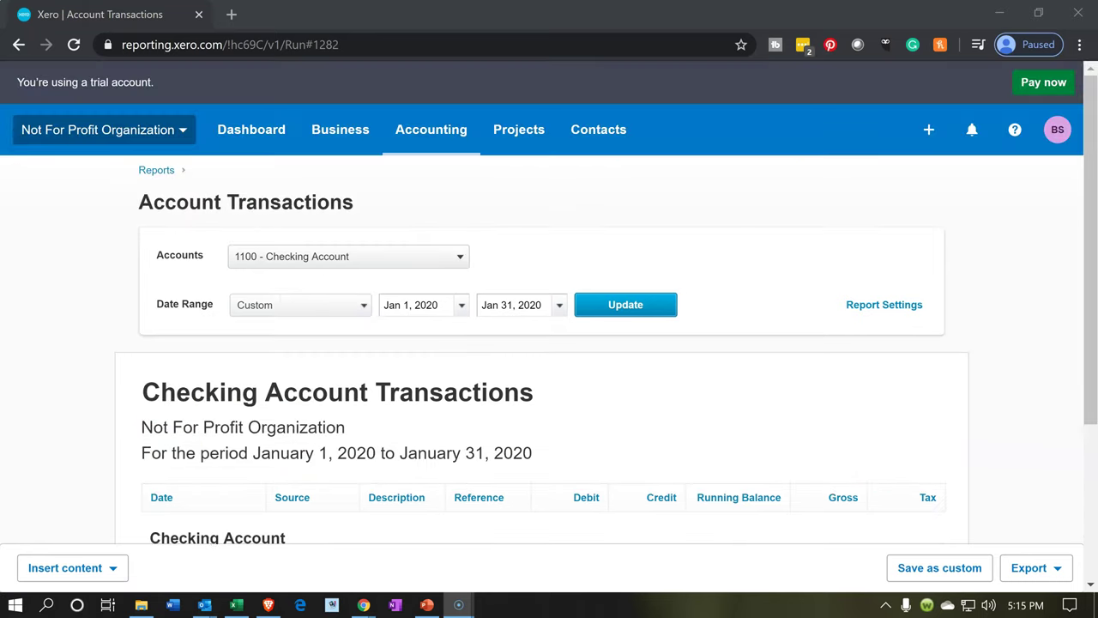
{"action": "left_click", "coordinate": [17, 45]}
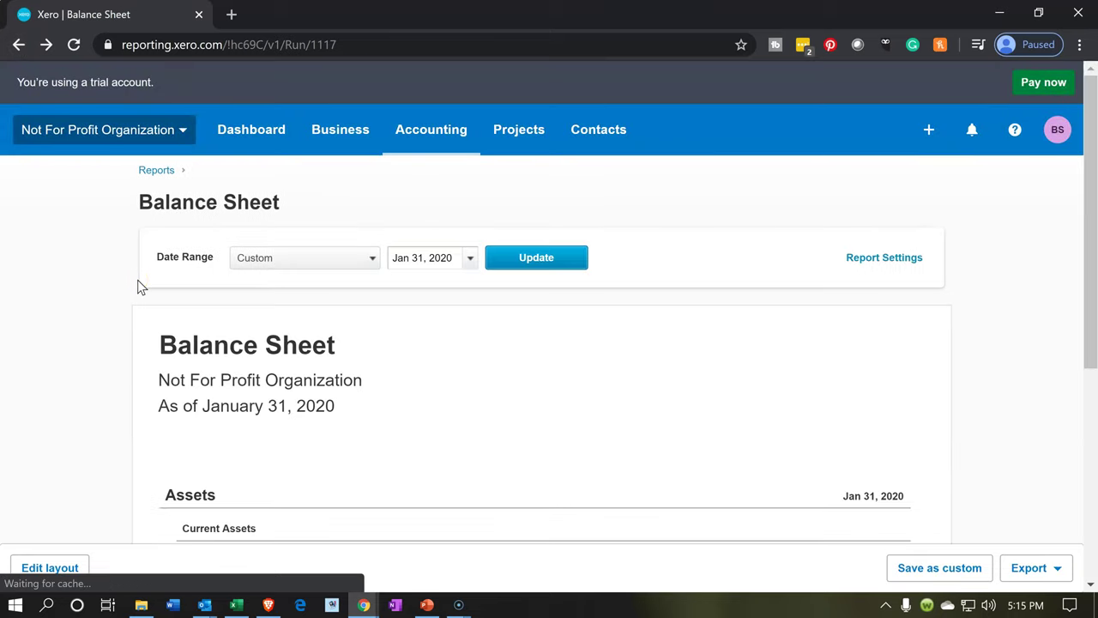
{"action": "scroll", "coordinate": [137, 283], "scroll_direction": "down", "scroll_amount": 3}
- Duplicate the Balance Sheet tab into a second browser tab and return to the original tab
{"action": "scroll", "coordinate": [138, 304], "scroll_direction": "down", "scroll_amount": 2}
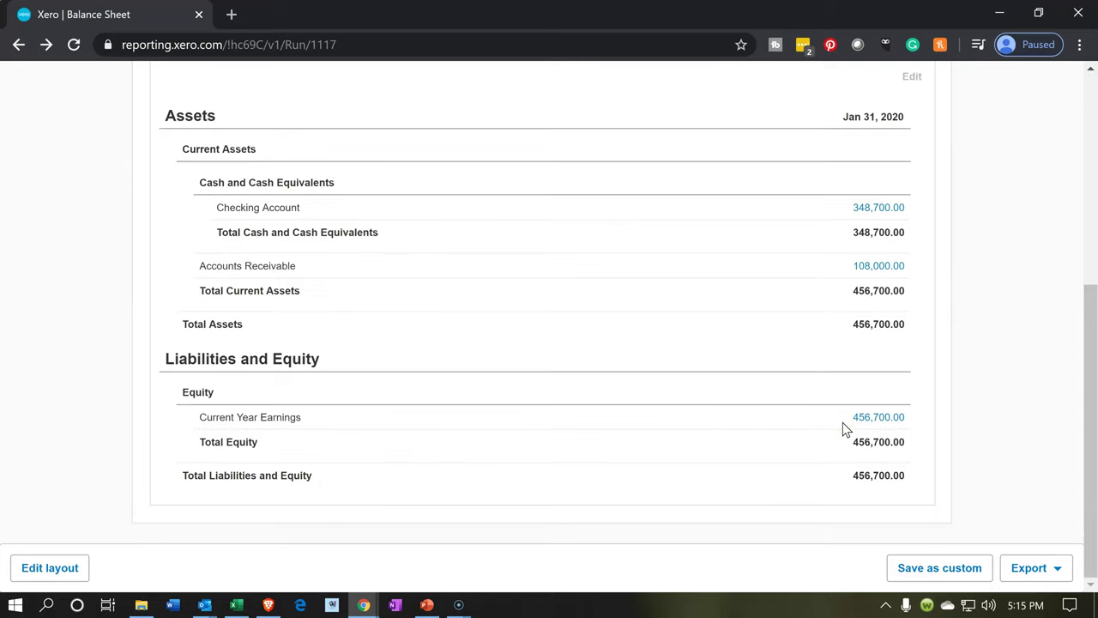
{"action": "right_click", "coordinate": [129, 14]}
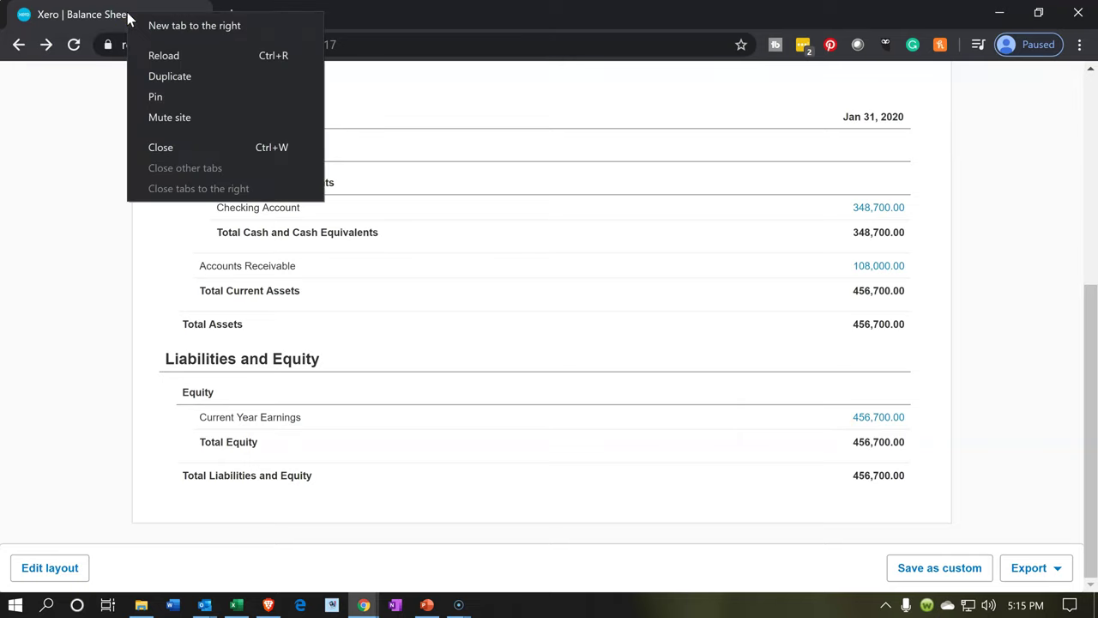
{"action": "left_click", "coordinate": [150, 70]}
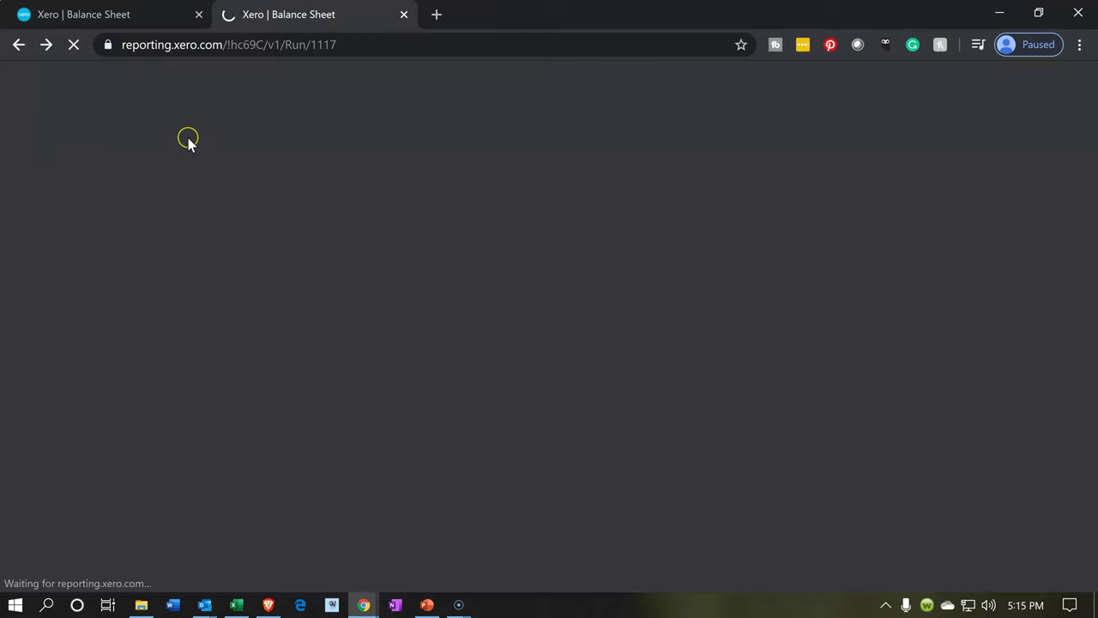
{"action": "left_click", "coordinate": [122, 16]}
- Open the Income Statement report from the Accounting reports list
{"action": "scroll", "coordinate": [232, 210], "scroll_direction": "up", "scroll_amount": 5}
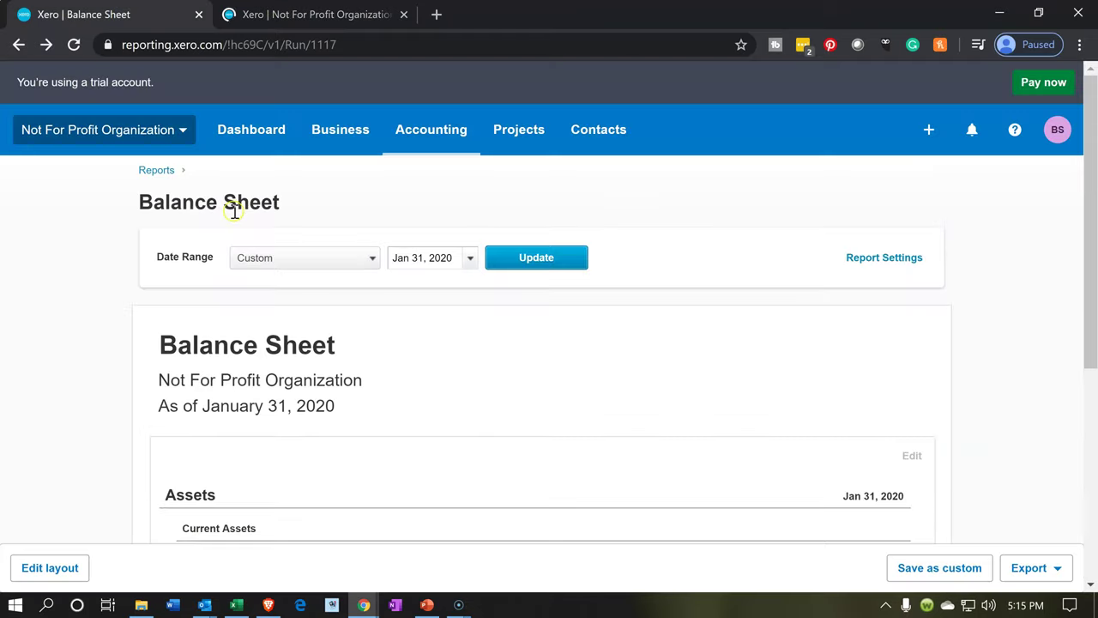
{"action": "left_click", "coordinate": [406, 148]}
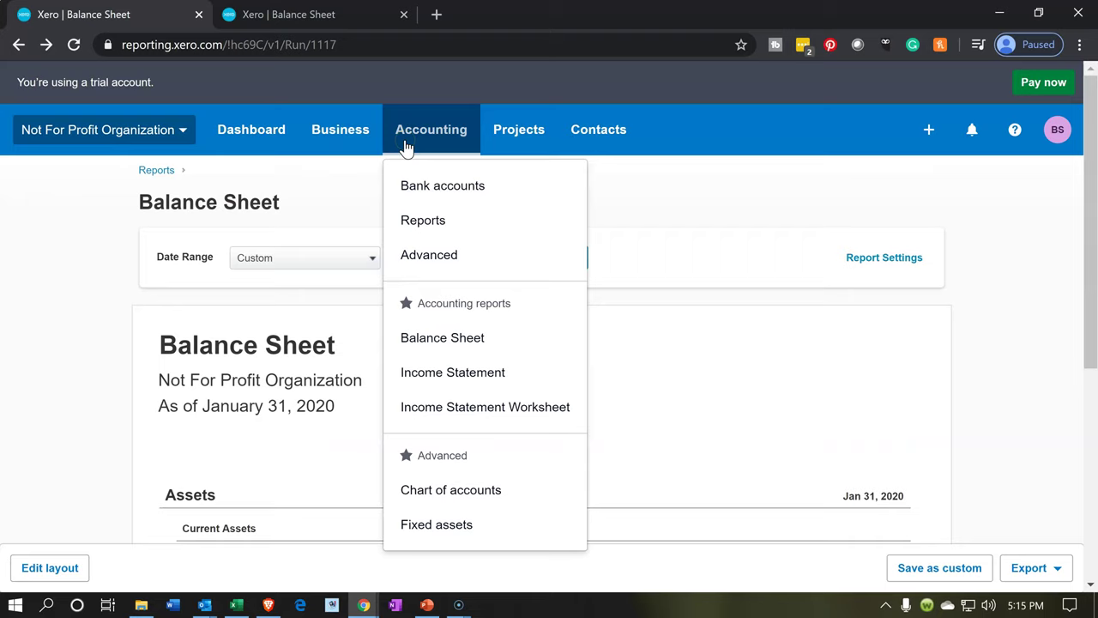
{"action": "left_click", "coordinate": [425, 388]}
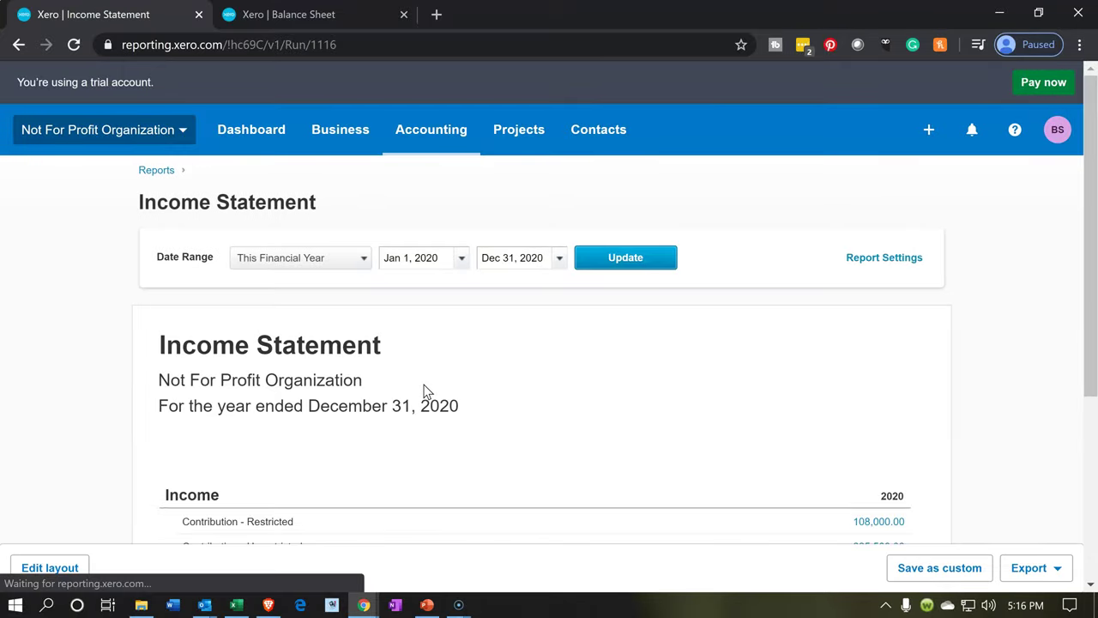
- Zoom in on the 2020 Income Statement and find the Net Income of 456,700.00
{"action": "scroll", "coordinate": [361, 404], "scroll_direction": "down", "scroll_amount": 1}
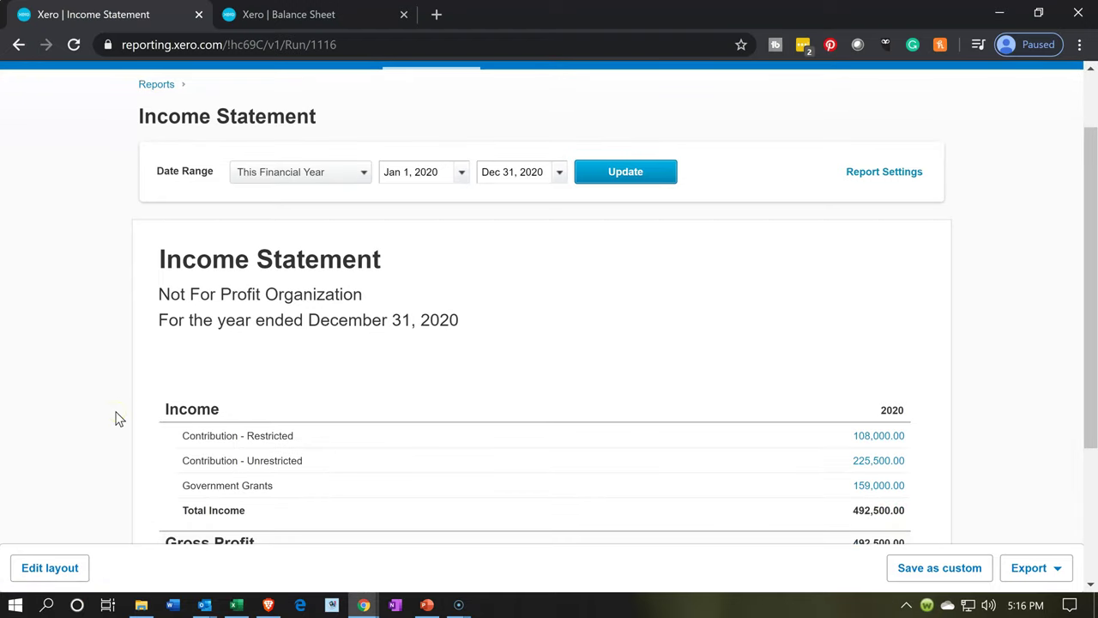
{"action": "key", "text": "ctrl+plus"}
{"action": "key", "text": "ctrl+plus"}
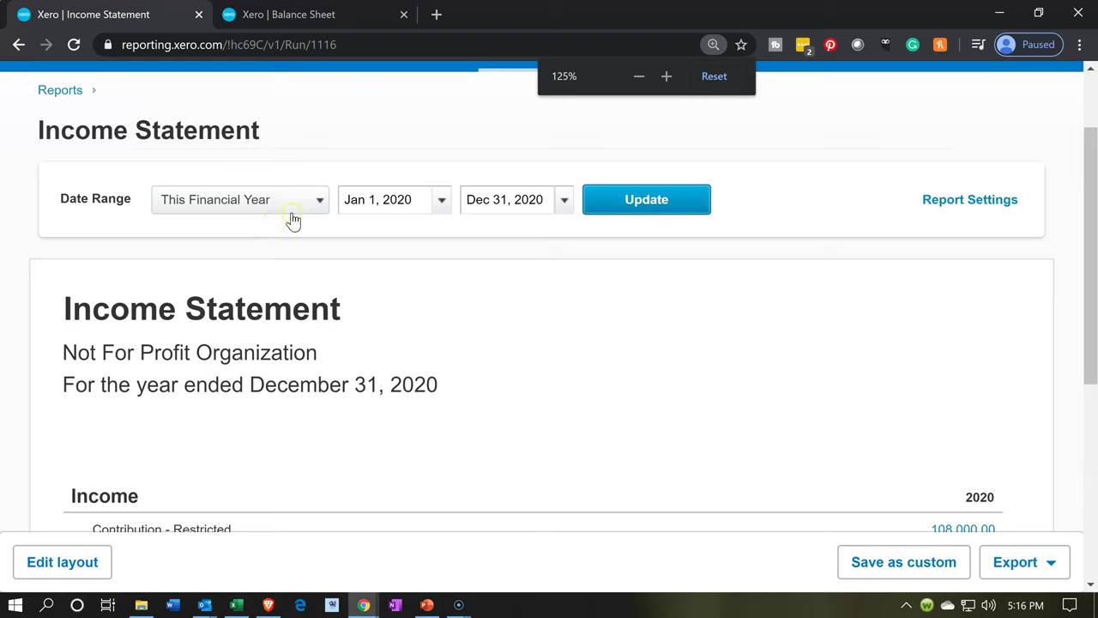
{"action": "scroll", "coordinate": [374, 275], "scroll_direction": "down", "scroll_amount": 2}
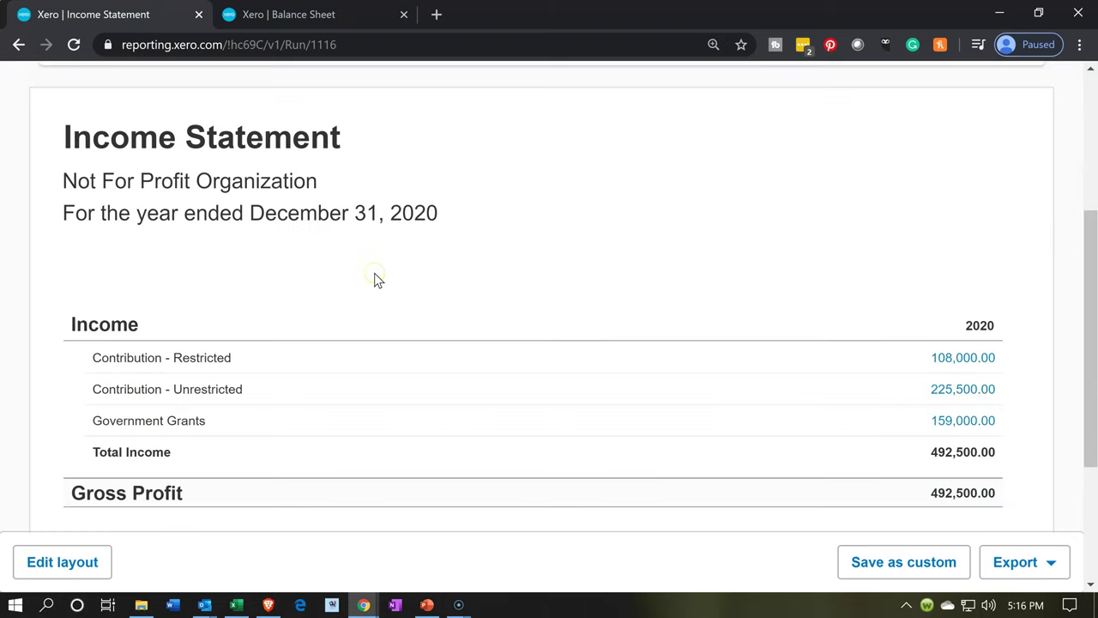
{"action": "scroll", "coordinate": [368, 311], "scroll_direction": "down", "scroll_amount": 1}
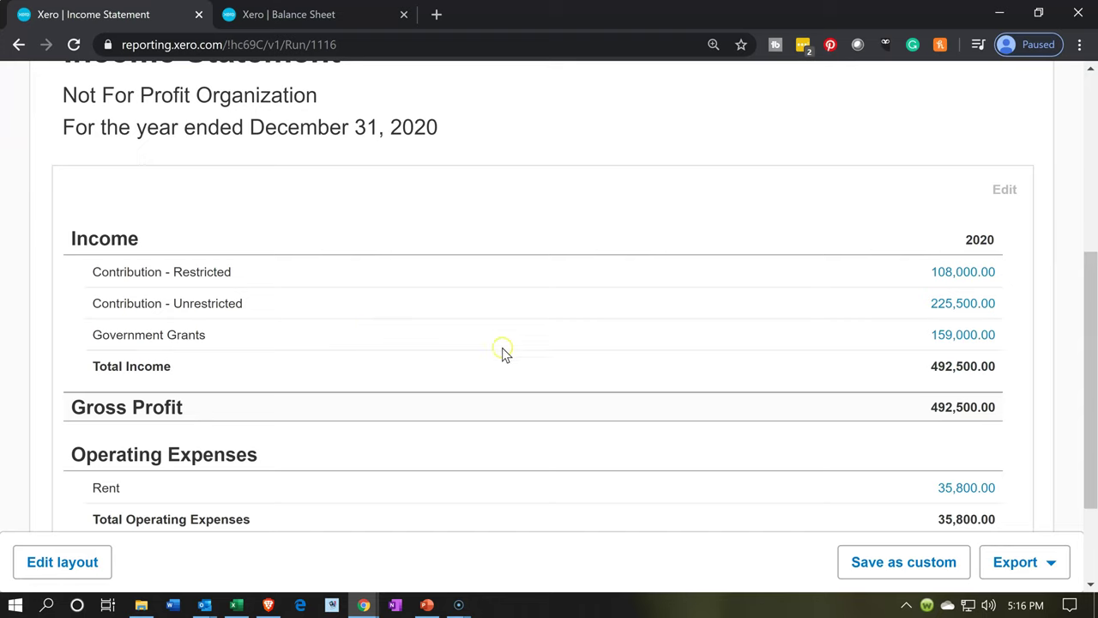
{"action": "scroll", "coordinate": [219, 335], "scroll_direction": "down", "scroll_amount": 2}
{"action": "left_click", "coordinate": [219, 335]}
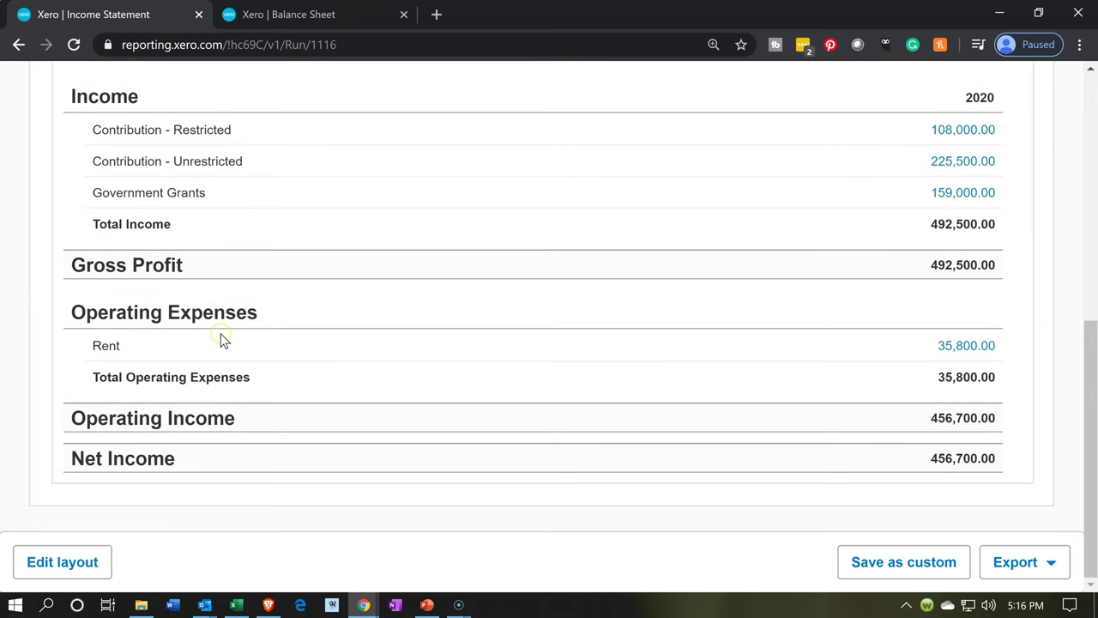
{"action": "left_click", "coordinate": [773, 447]}
- Compare the 456,700.00 Net Income with the Balance Sheet's Current Year Earnings, then return to the Income Statement
{"action": "left_click", "coordinate": [312, 15]}
{"action": "scroll", "coordinate": [430, 328], "scroll_direction": "down", "scroll_amount": 7}
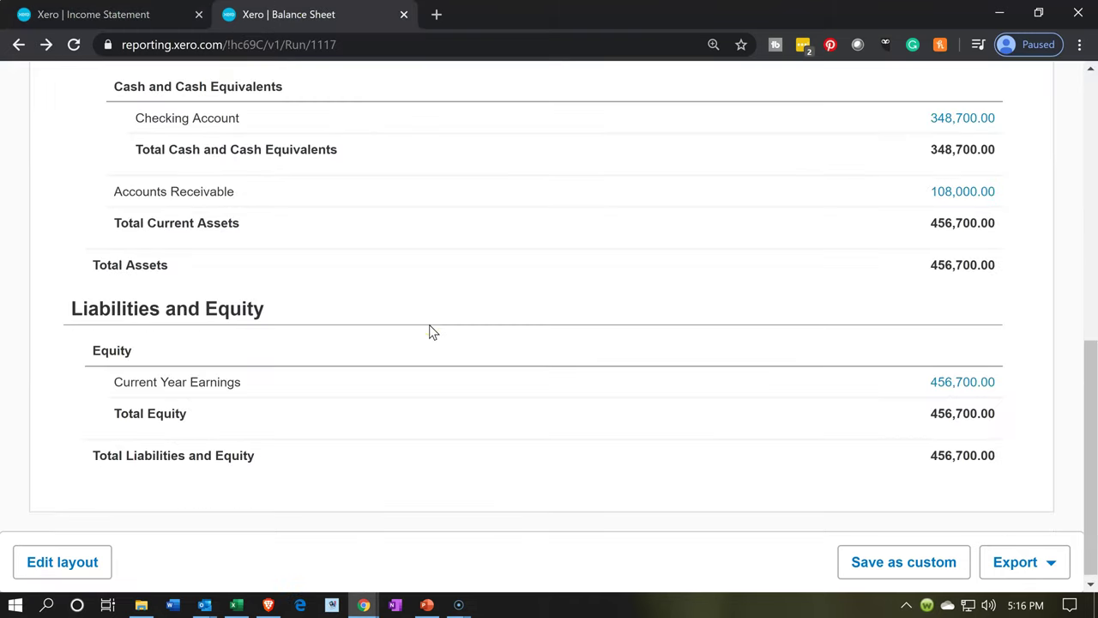
{"action": "left_click", "coordinate": [526, 412]}
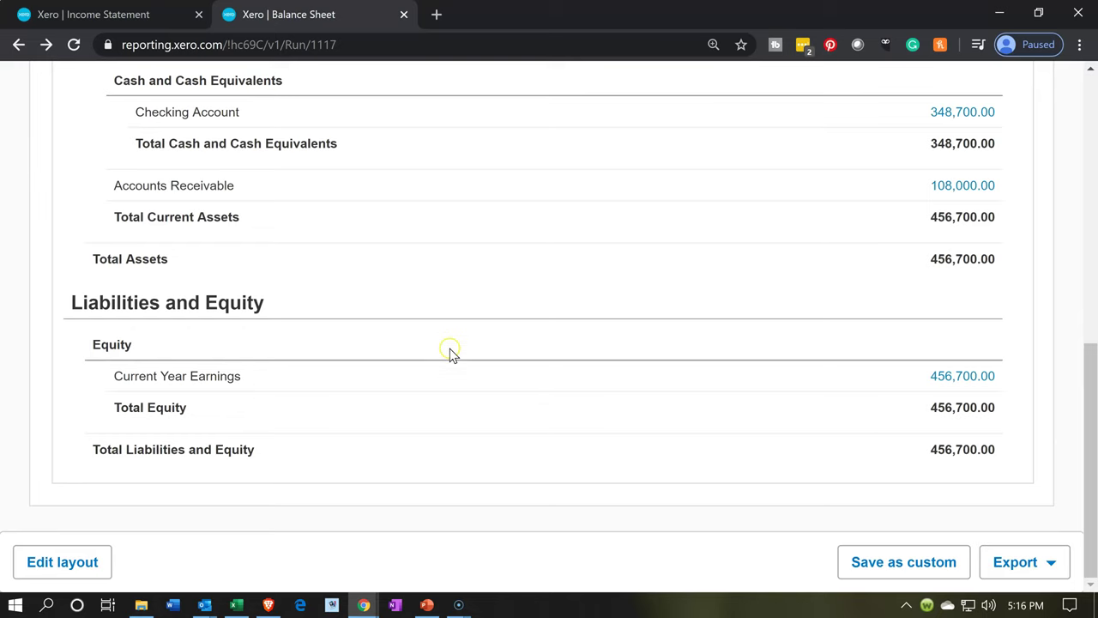
{"action": "left_click", "coordinate": [149, 24]}
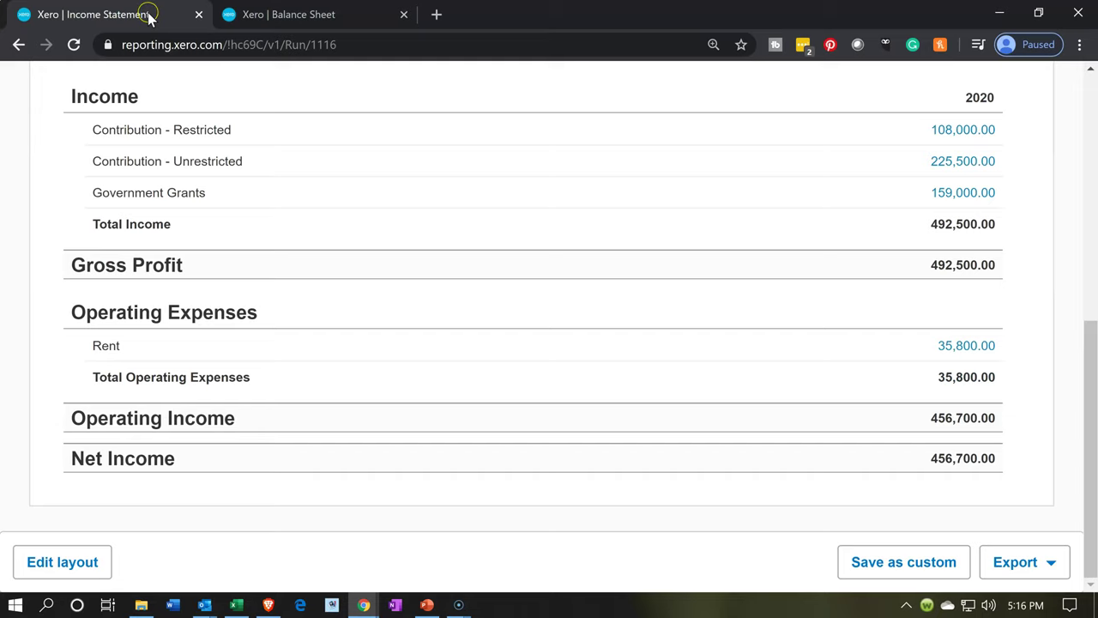
- Duplicate the Income Statement into a second tab and go back to the original tab's Accounting menu
{"action": "right_click", "coordinate": [147, 19]}
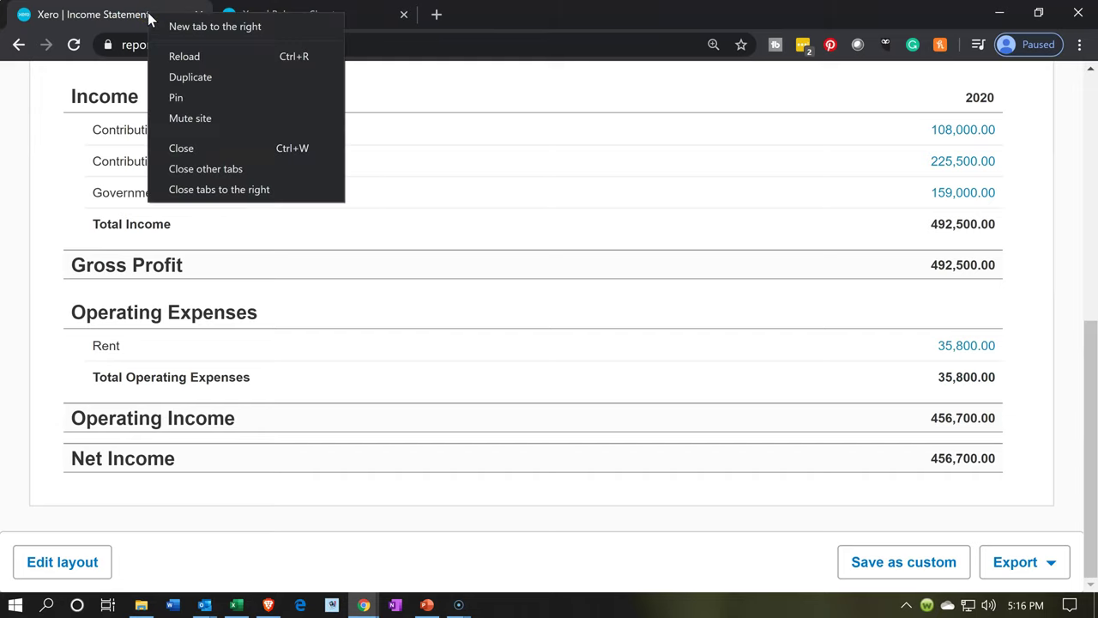
{"action": "left_click", "coordinate": [167, 77]}
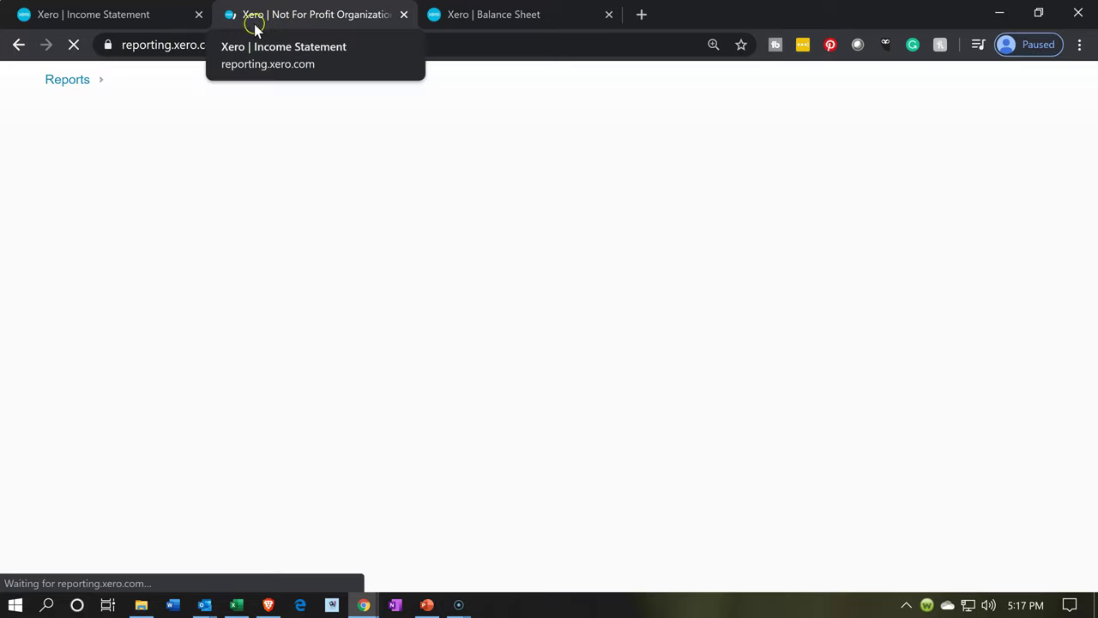
{"action": "left_click", "coordinate": [144, 10]}
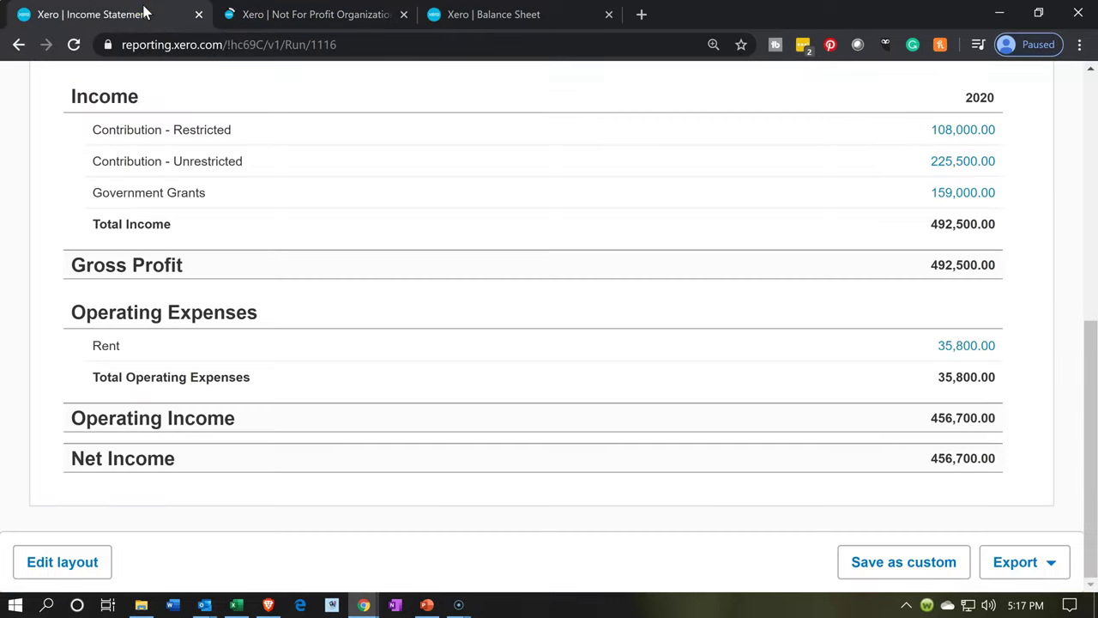
{"action": "scroll", "coordinate": [383, 322], "scroll_direction": "up", "scroll_amount": 5}
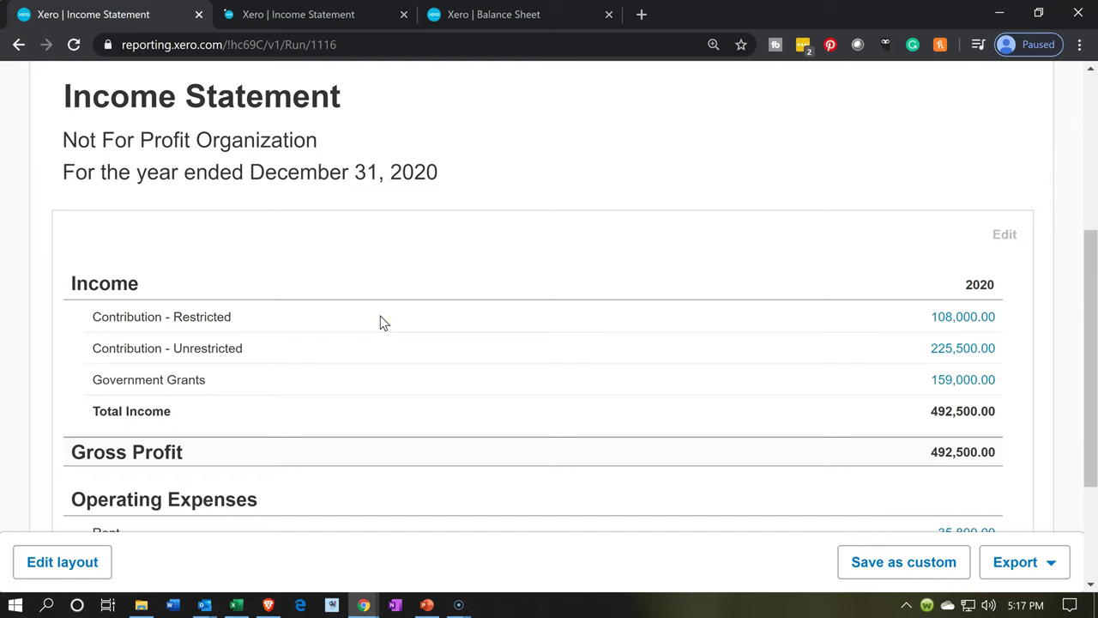
{"action": "scroll", "coordinate": [383, 322], "scroll_direction": "up", "scroll_amount": 1}
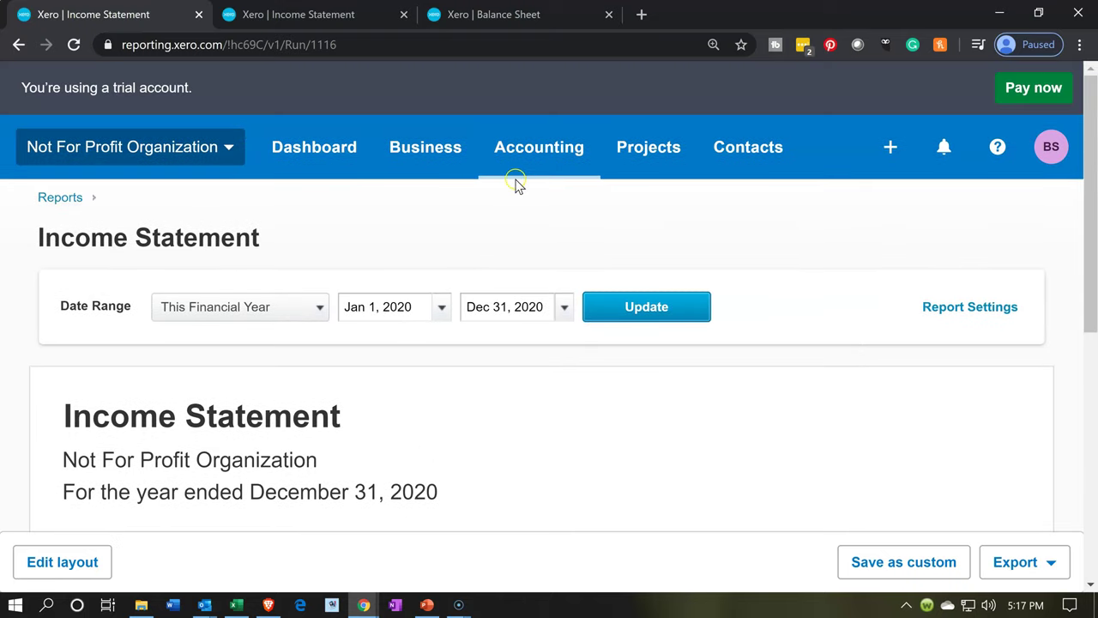
{"action": "left_click", "coordinate": [527, 160]}
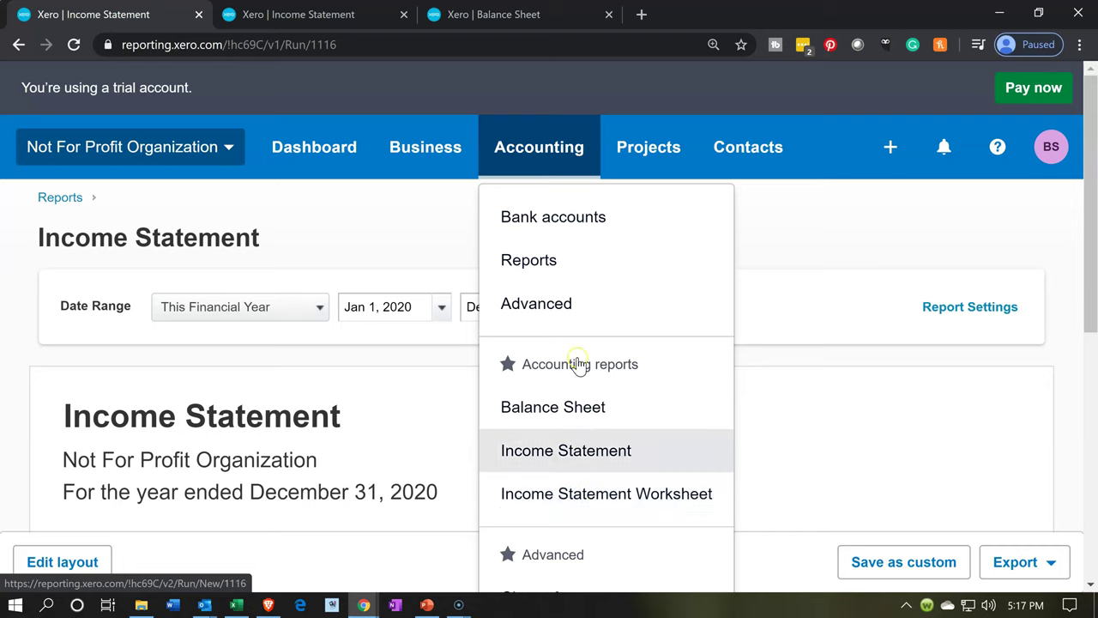
- Open the Income Statement Worksheet from the Custom reports list
{"action": "left_click", "coordinate": [569, 262]}
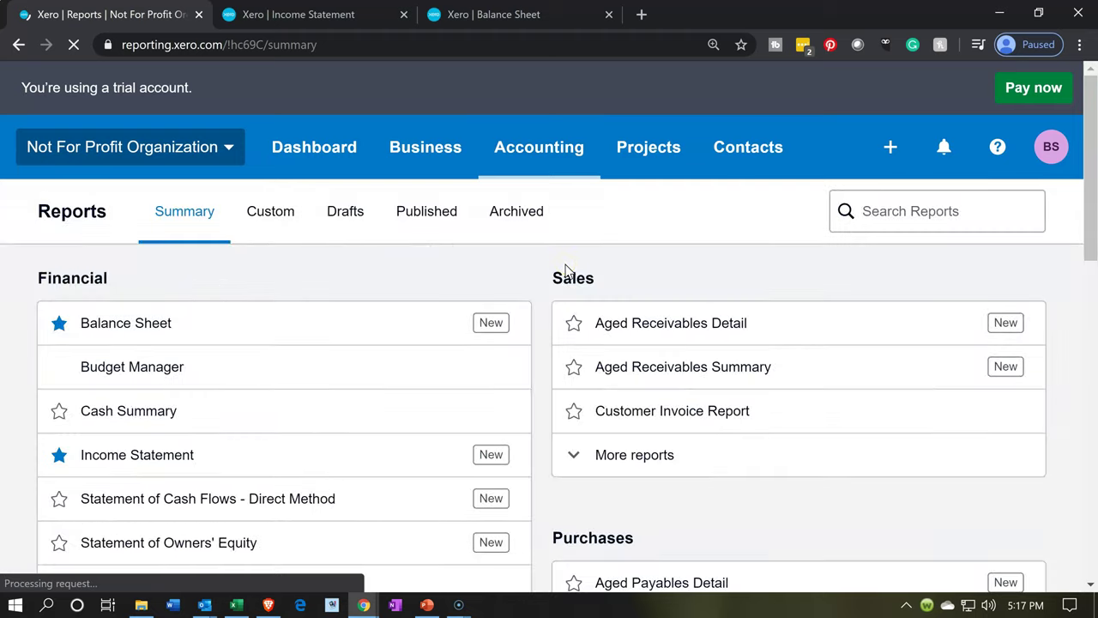
{"action": "left_click", "coordinate": [276, 220]}
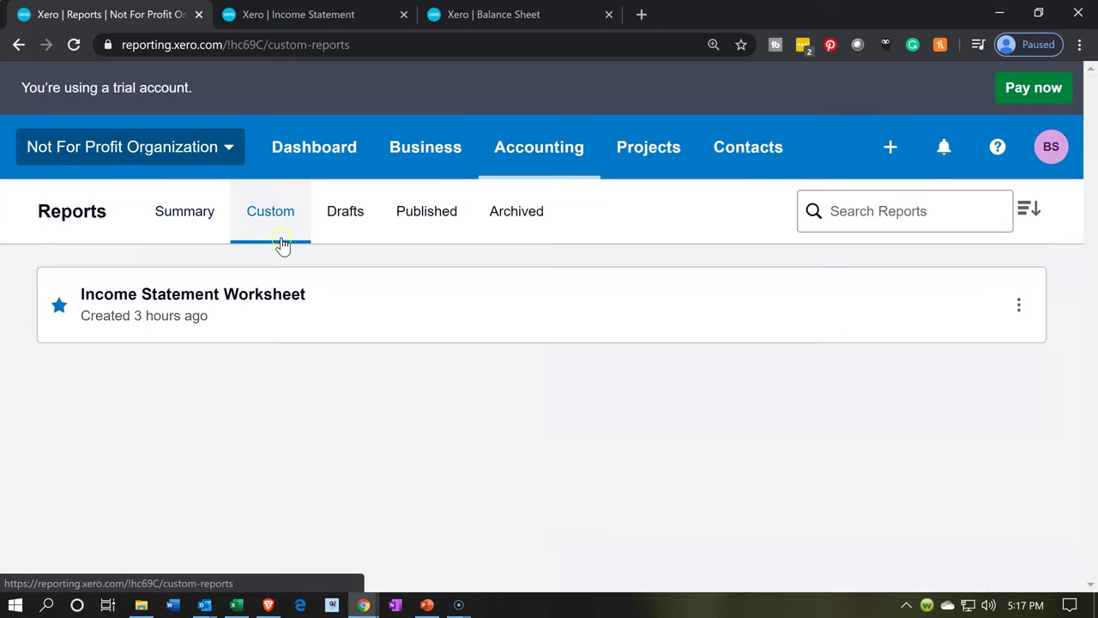
{"action": "left_click", "coordinate": [242, 318]}
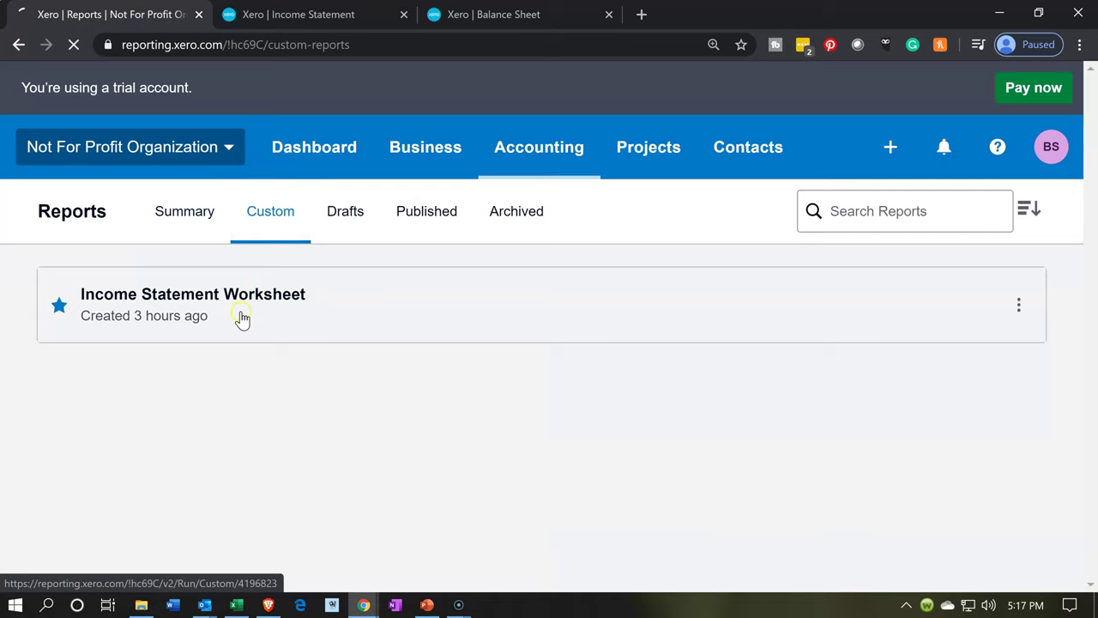
{"action": "left_click", "coordinate": [89, 323]}
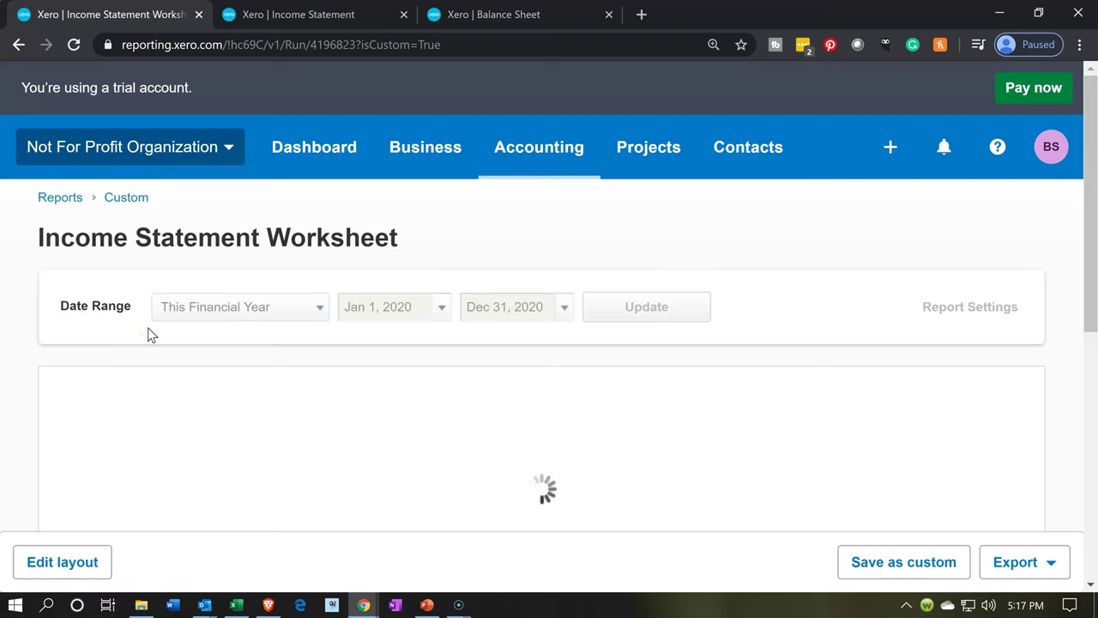
{"action": "scroll", "coordinate": [150, 335], "scroll_direction": "down", "scroll_amount": 2}
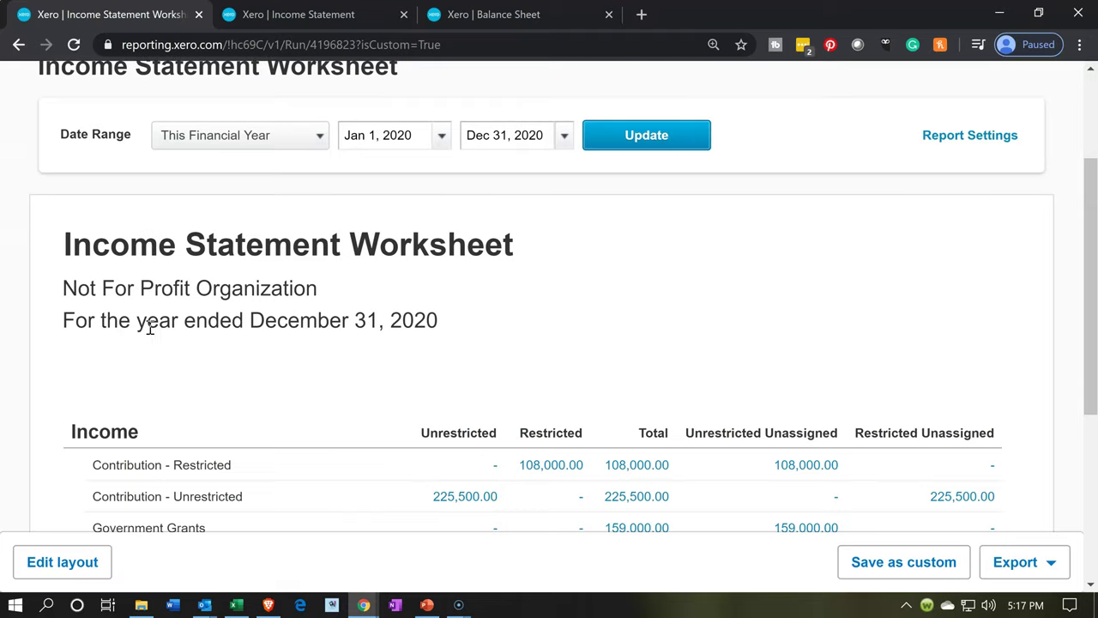
{"action": "left_click", "coordinate": [99, 565]}
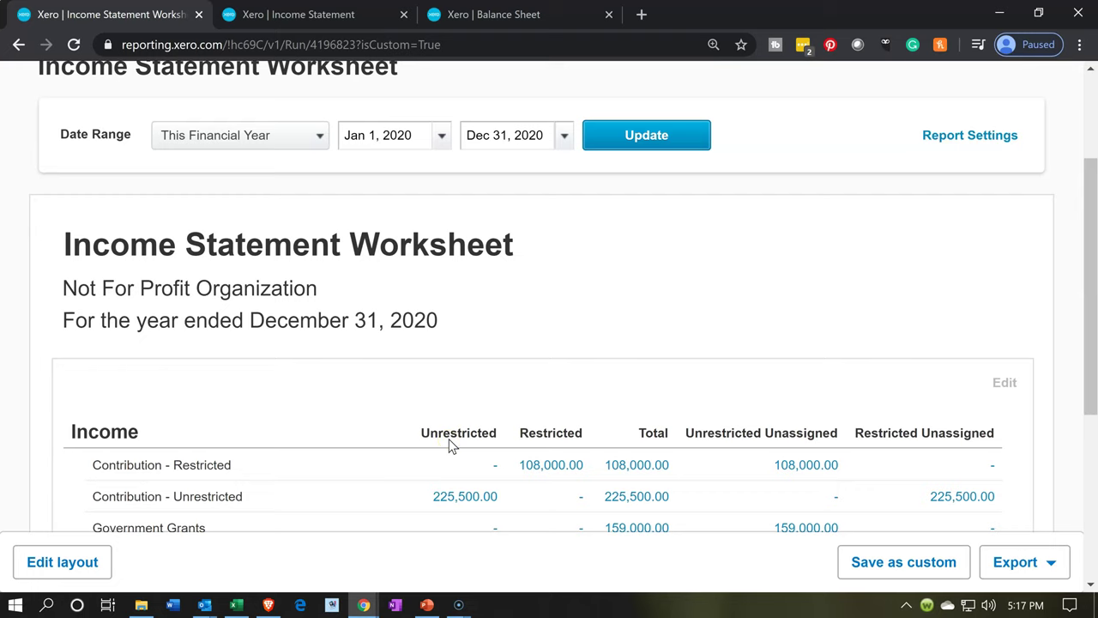
{"action": "scroll", "coordinate": [451, 444], "scroll_direction": "up", "scroll_amount": 3}
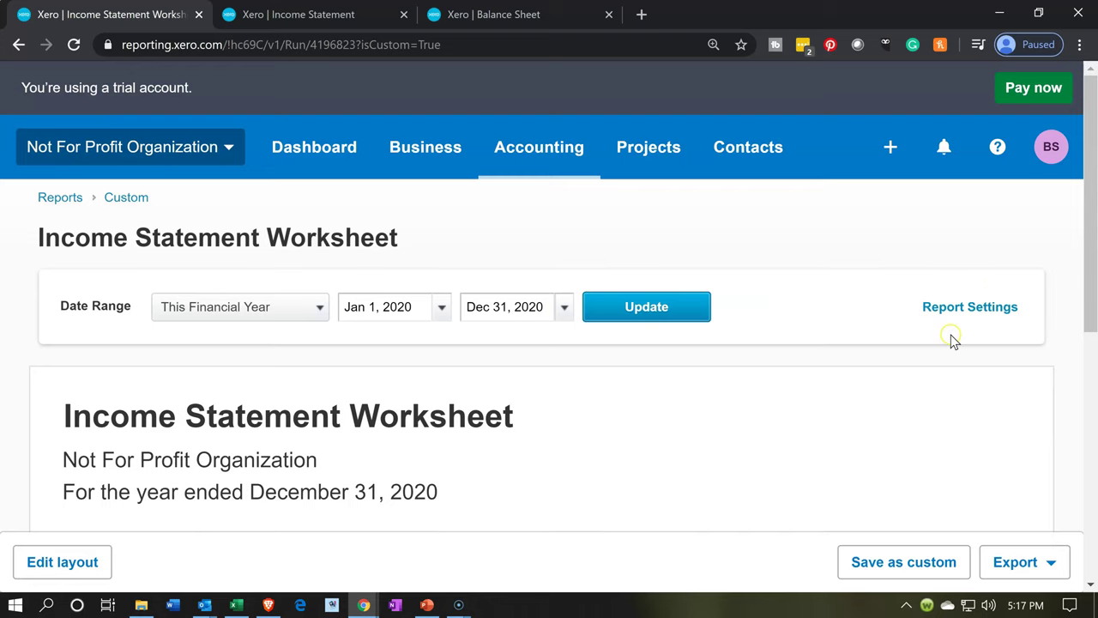
- Review the worksheet's Report Settings, then close them
{"action": "left_click", "coordinate": [942, 309]}
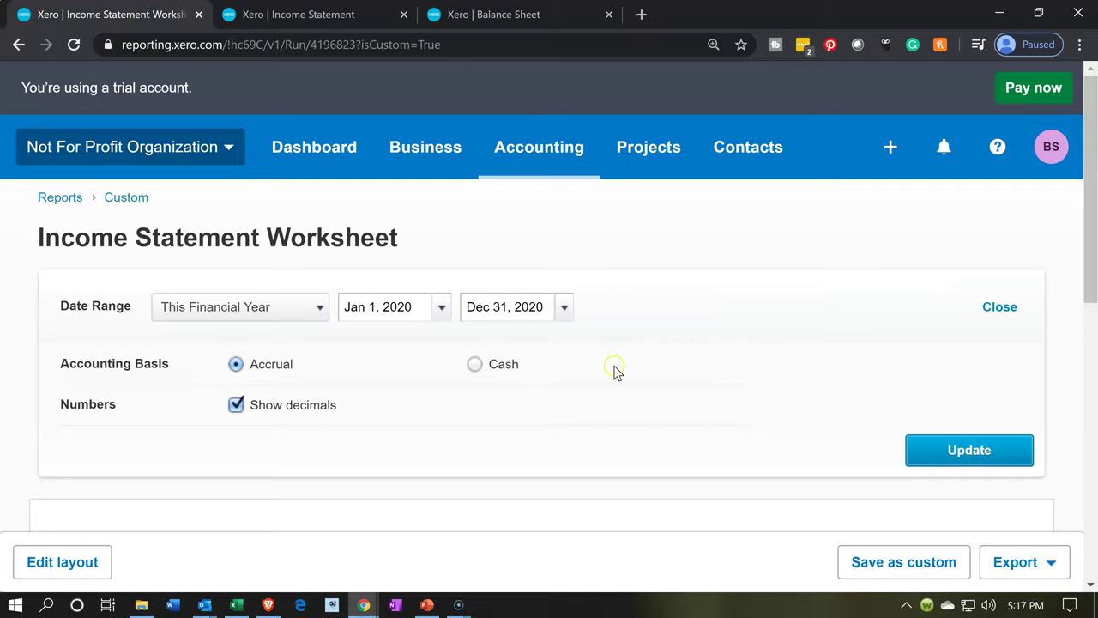
{"action": "scroll", "coordinate": [603, 378], "scroll_direction": "down", "scroll_amount": 1}
{"action": "scroll", "coordinate": [603, 377], "scroll_direction": "down", "scroll_amount": 1}
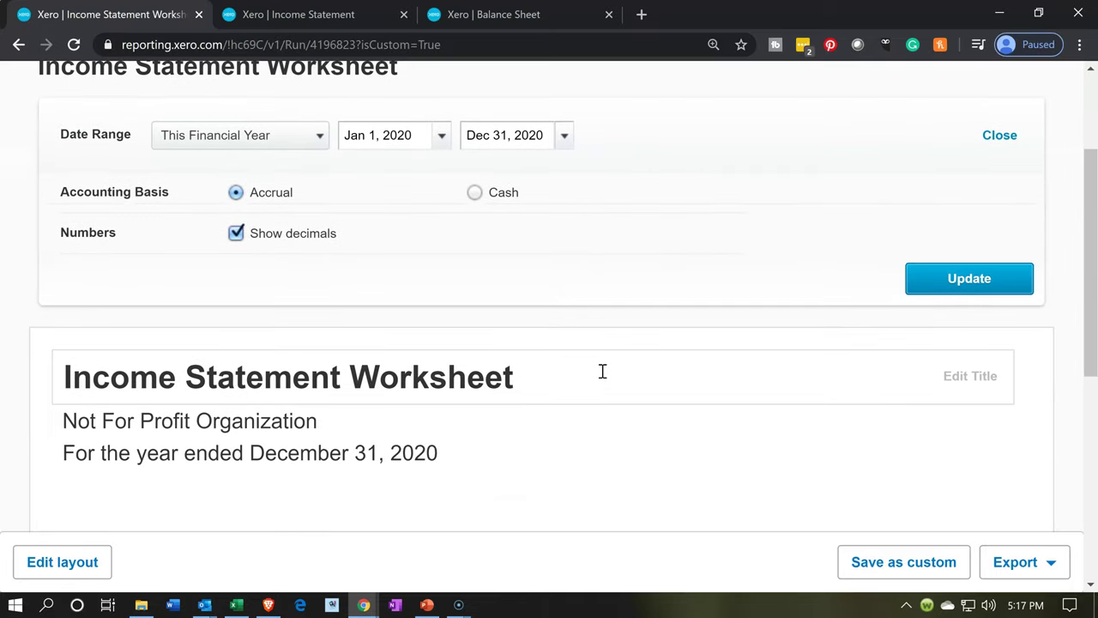
{"action": "scroll", "coordinate": [602, 370], "scroll_direction": "up", "scroll_amount": 1}
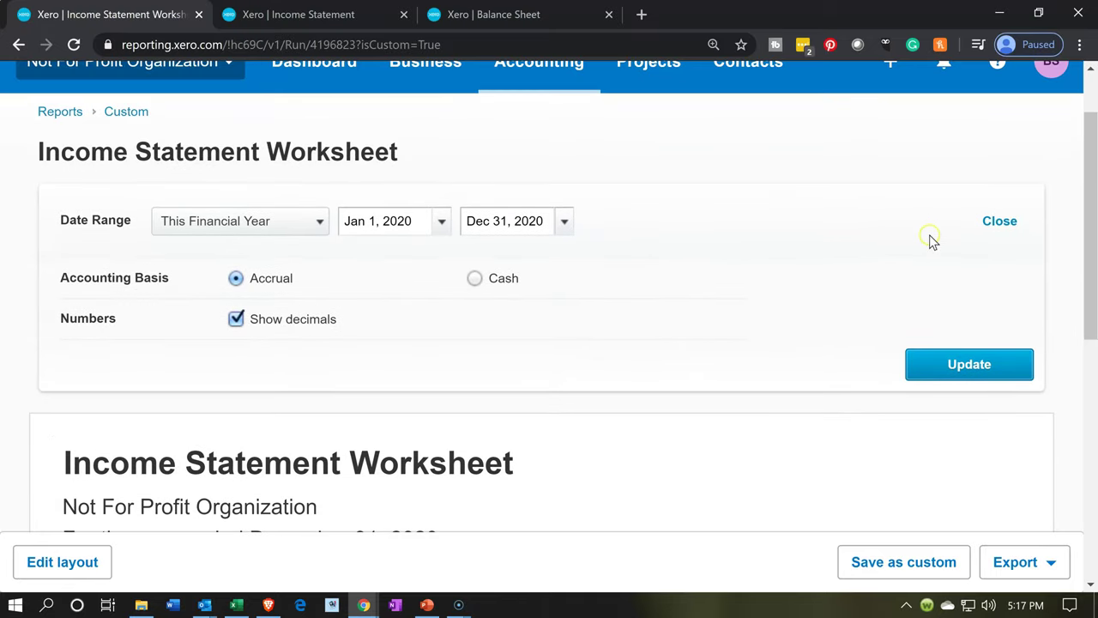
{"action": "left_click", "coordinate": [997, 222]}
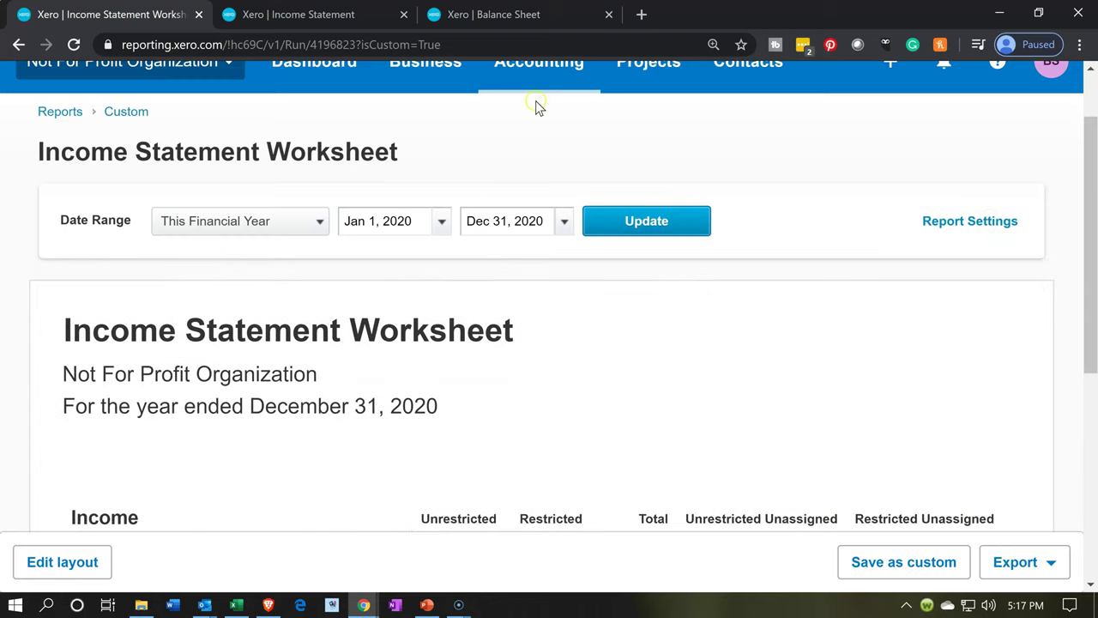
- Check the Income Statement's Unrestricted and Restricted tracking filters, leaving both at All
{"action": "left_click", "coordinate": [304, 18]}
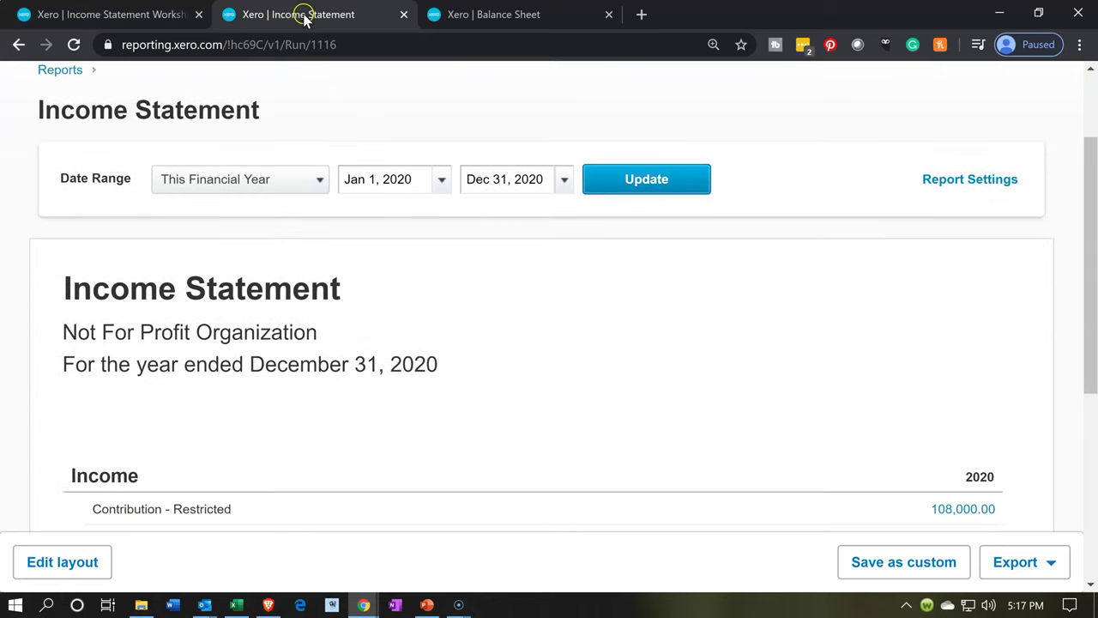
{"action": "left_click", "coordinate": [944, 185]}
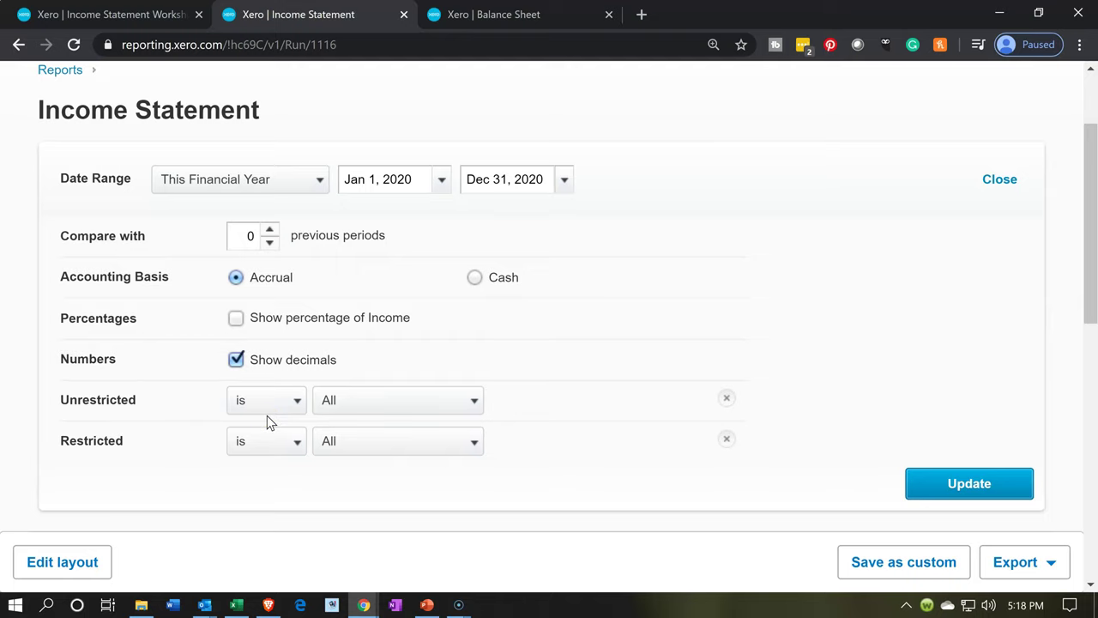
{"action": "left_click", "coordinate": [394, 409]}
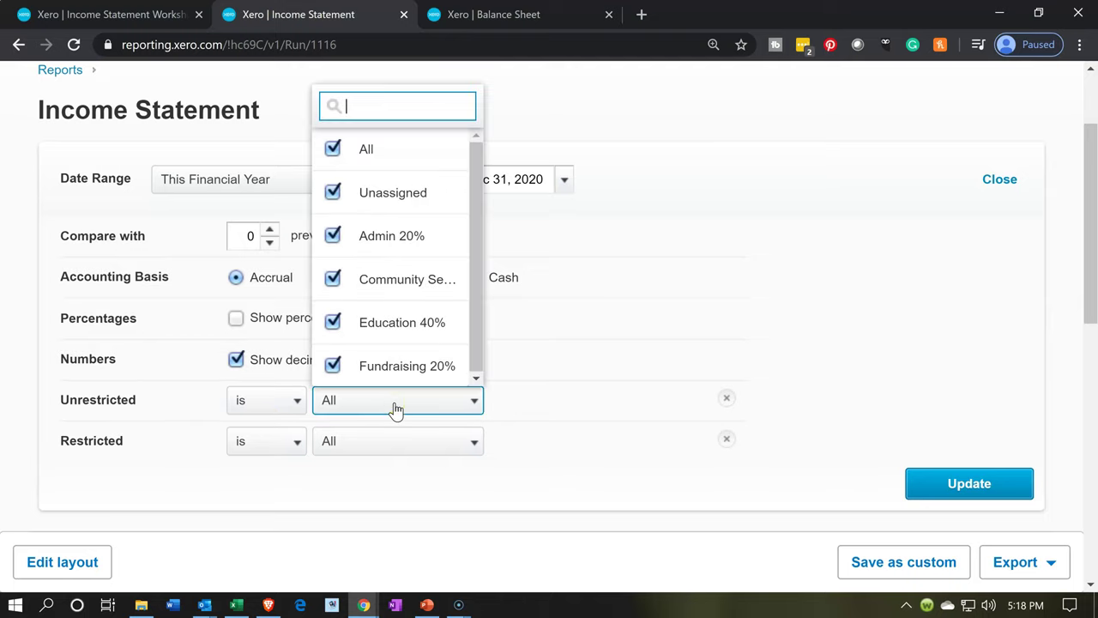
{"action": "left_click", "coordinate": [402, 441]}
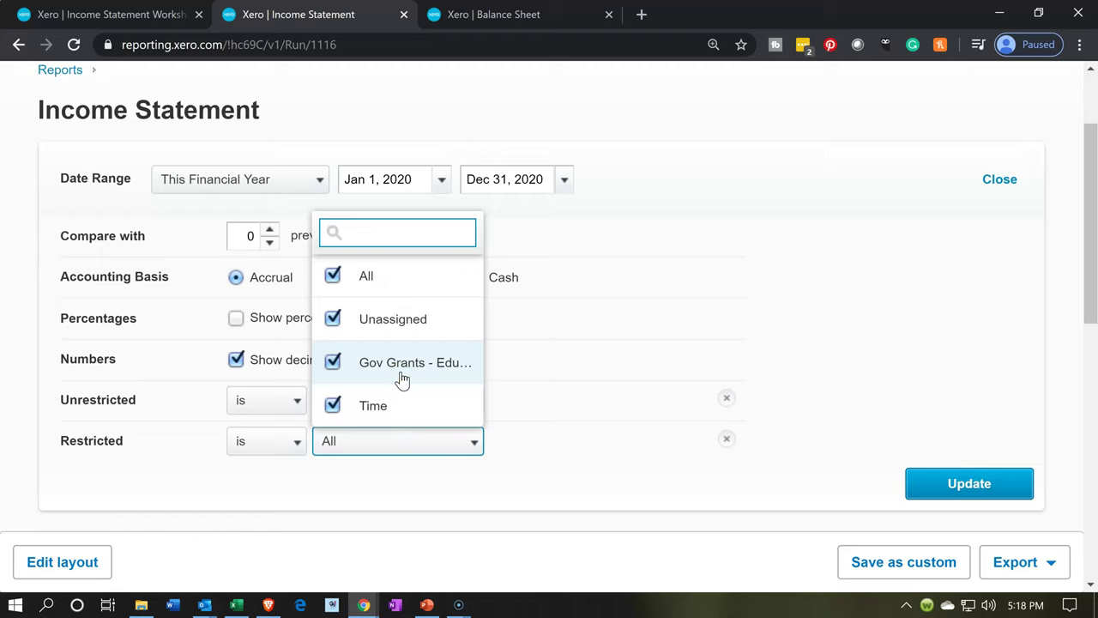
{"action": "left_click", "coordinate": [417, 508]}
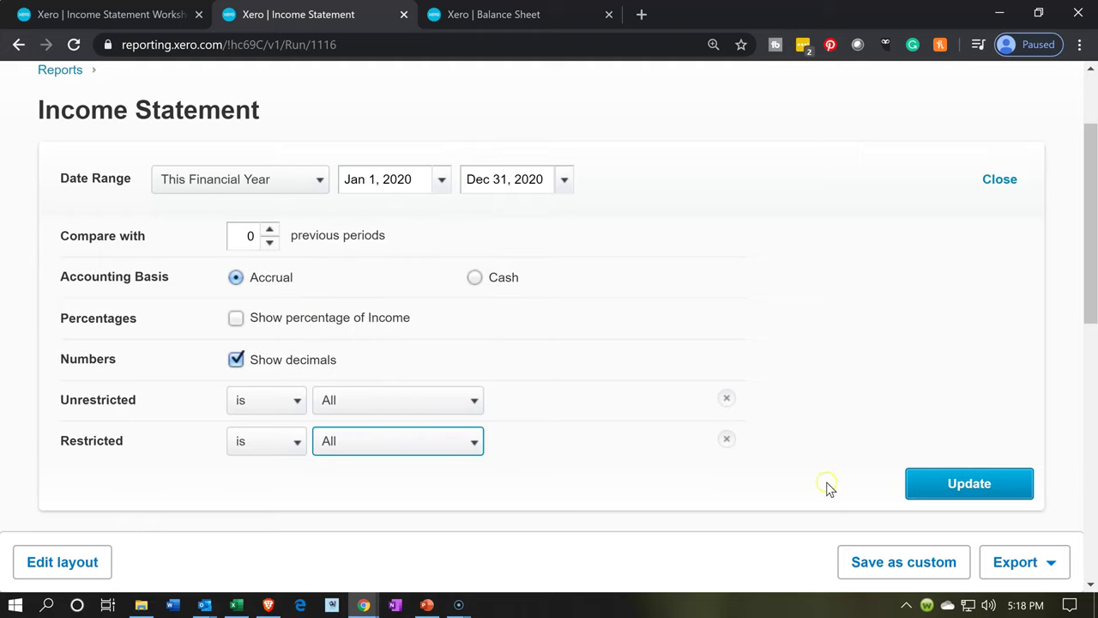
{"action": "left_click", "coordinate": [1000, 179]}
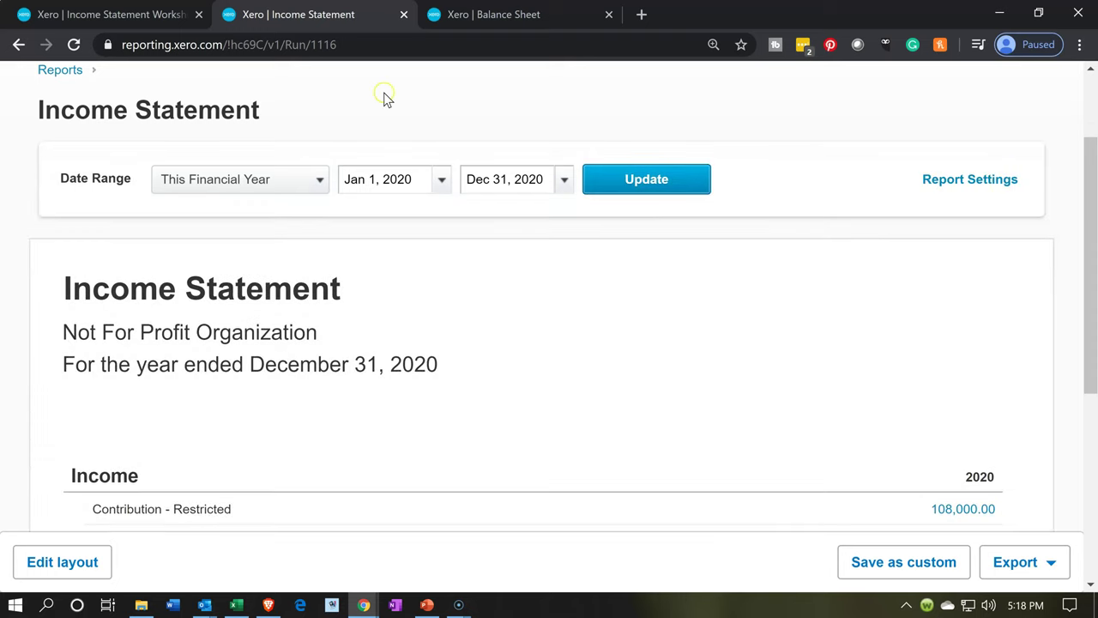
{"action": "left_click", "coordinate": [156, 17]}
- Scroll through the Income Statement Worksheet table and open it in the layout editor
{"action": "scroll", "coordinate": [464, 369], "scroll_direction": "down", "scroll_amount": 3}
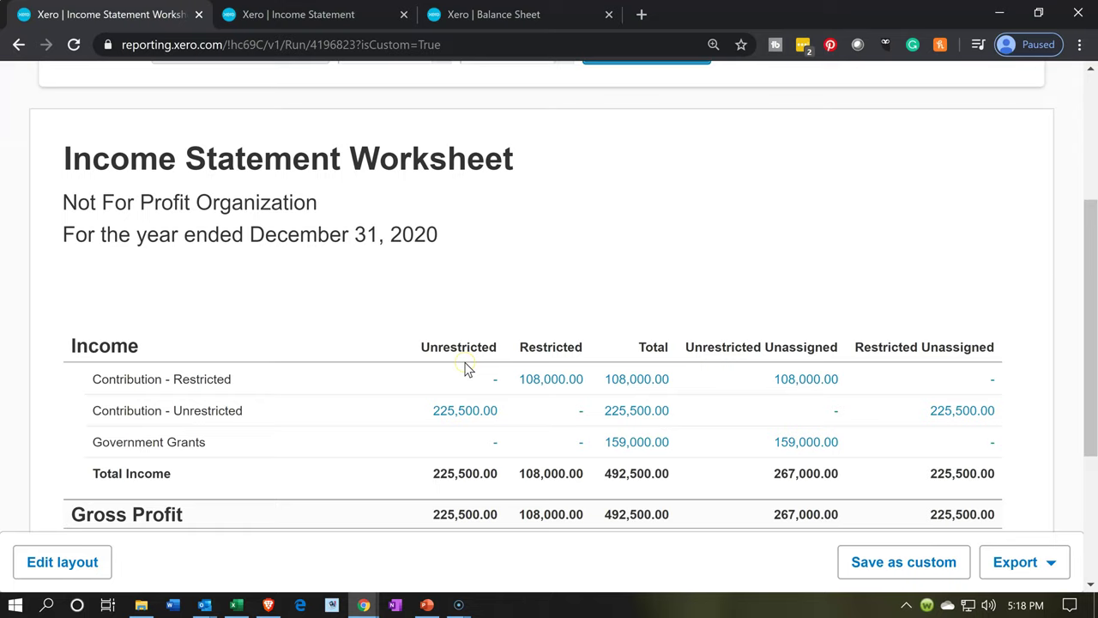
{"action": "left_click", "coordinate": [275, 353]}
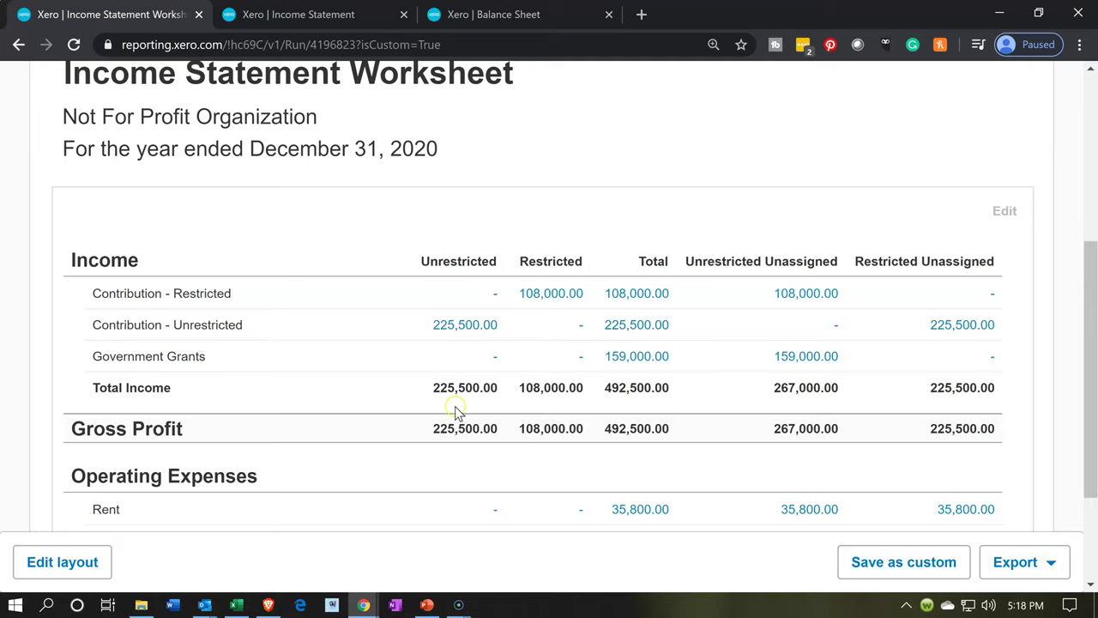
{"action": "left_click", "coordinate": [74, 562]}
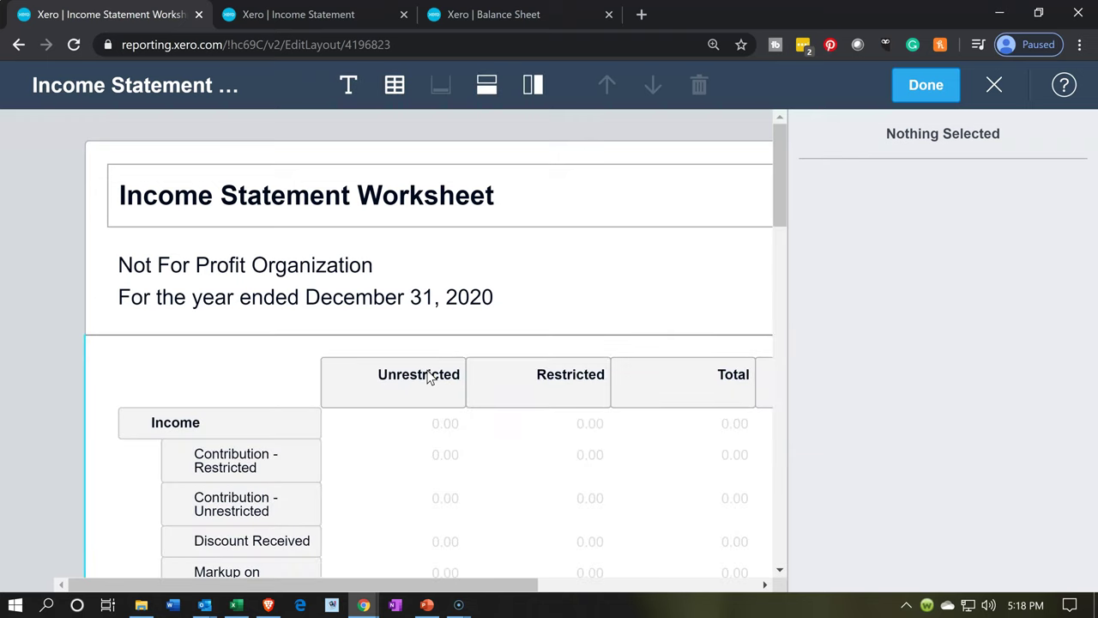
- Track Gov Grants - Education and Time in the Restricted column and save the layout with Done
{"action": "key", "text": "ctrl+minus"}
{"action": "key", "text": "ctrl+minus"}
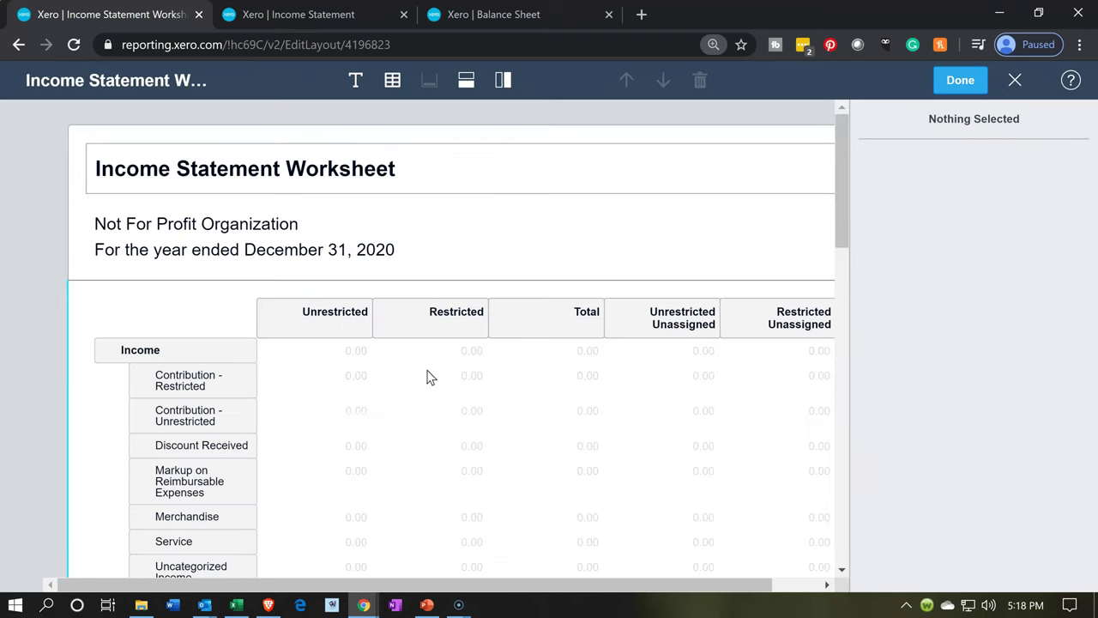
{"action": "left_click", "coordinate": [636, 330]}
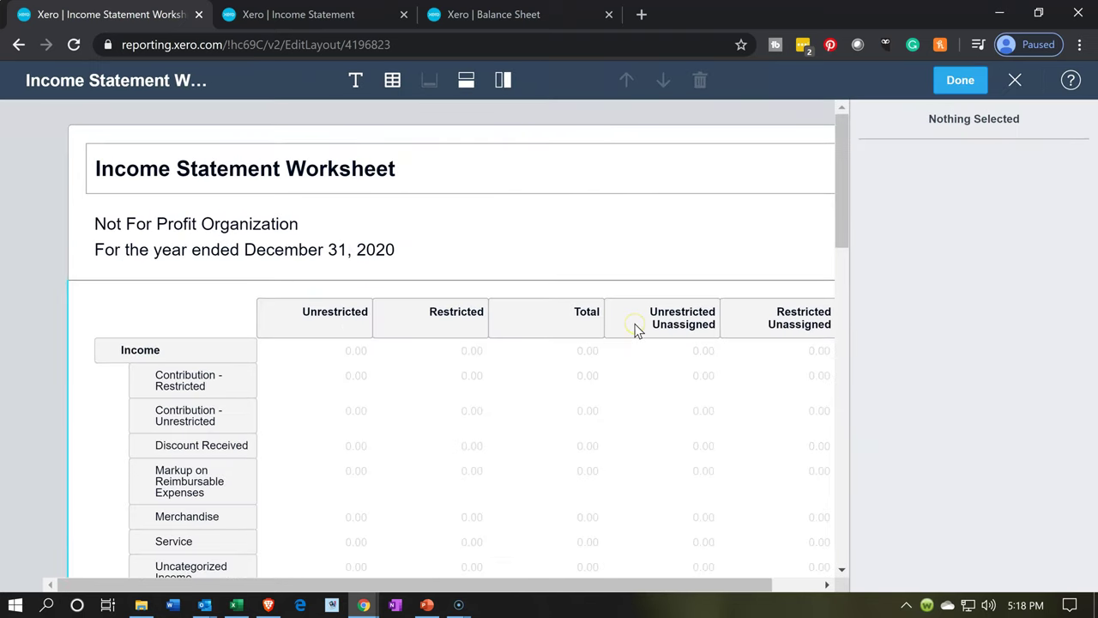
{"action": "left_click", "coordinate": [437, 339]}
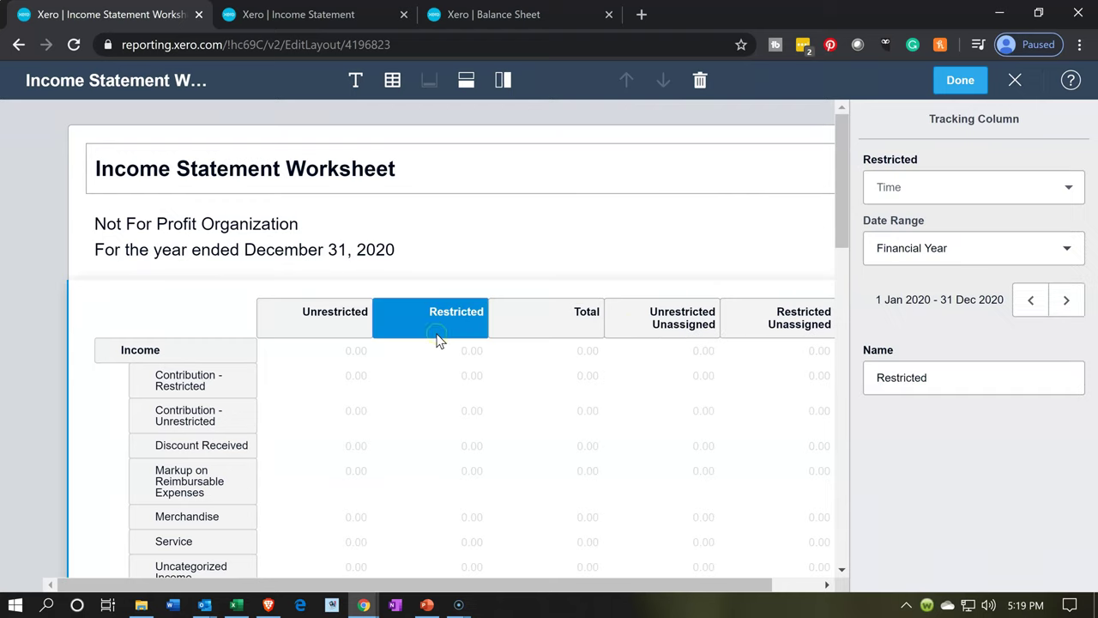
{"action": "left_click", "coordinate": [1061, 180]}
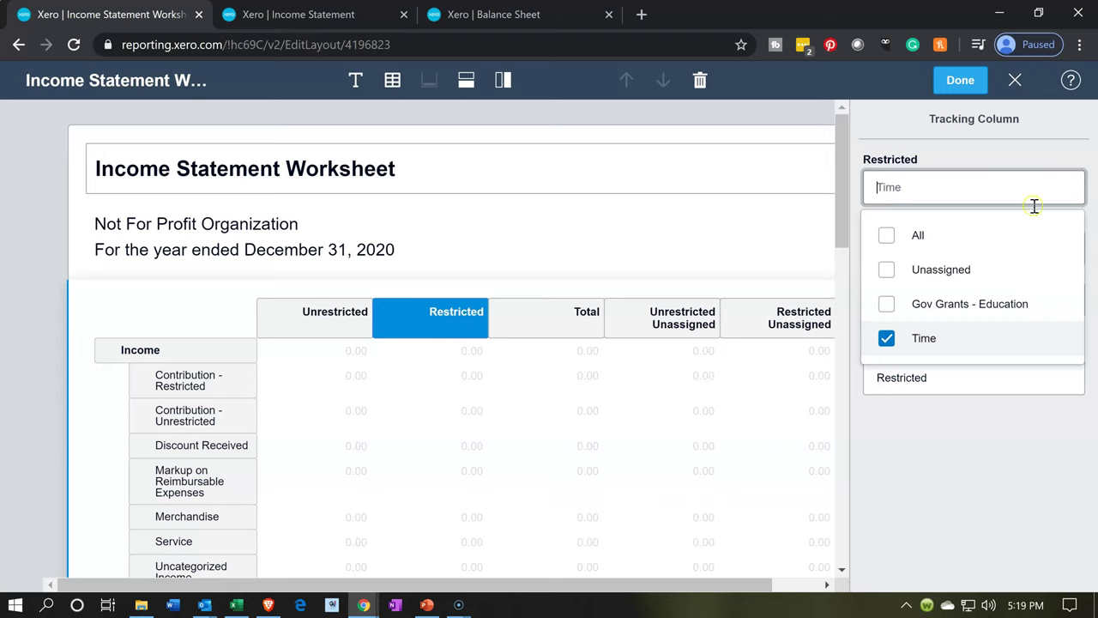
{"action": "left_click", "coordinate": [906, 305]}
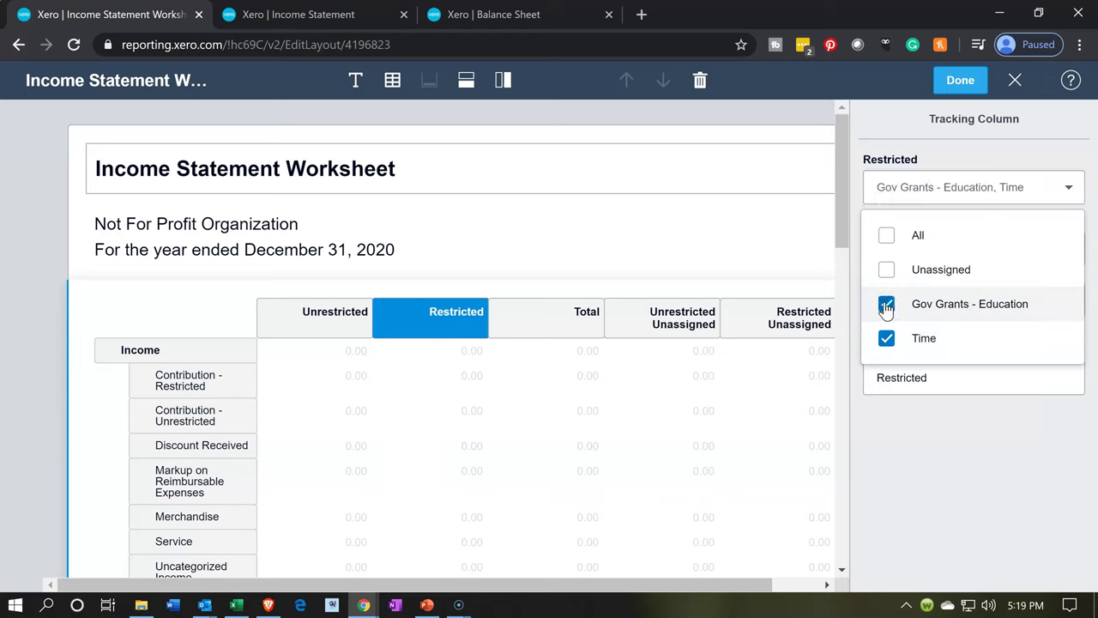
{"action": "left_click", "coordinate": [905, 442]}
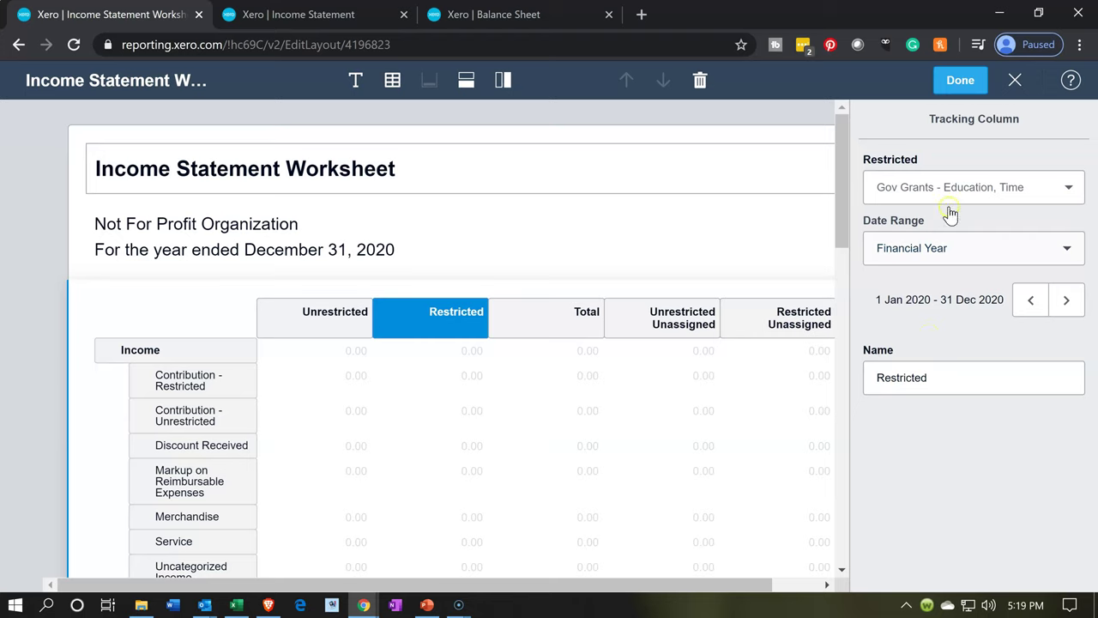
{"action": "left_click", "coordinate": [961, 83]}
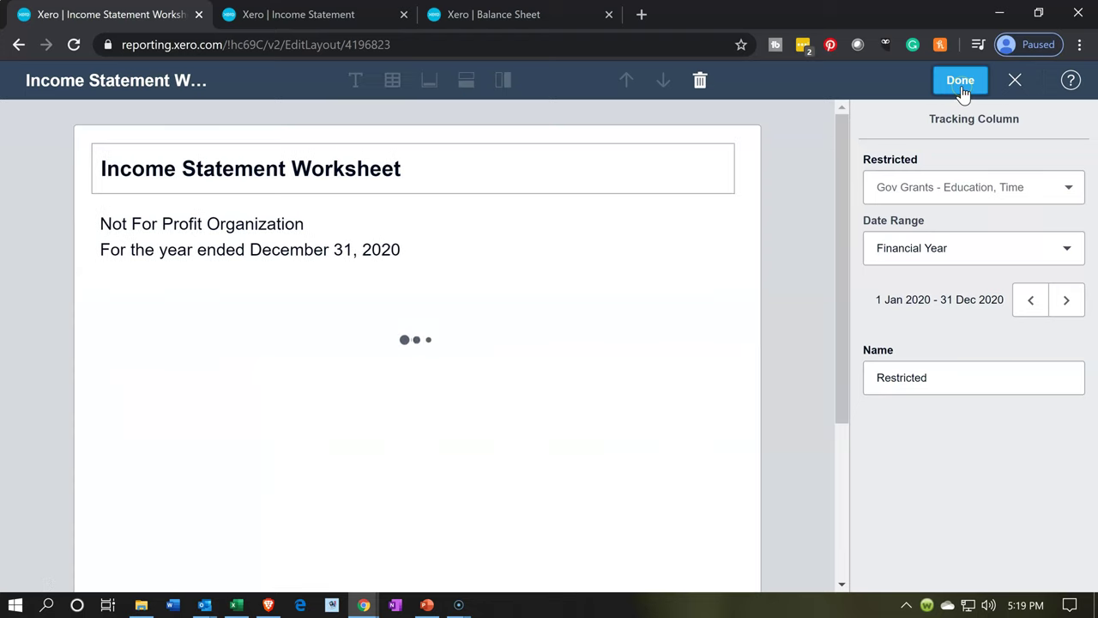
{"action": "left_click", "coordinate": [471, 377]}
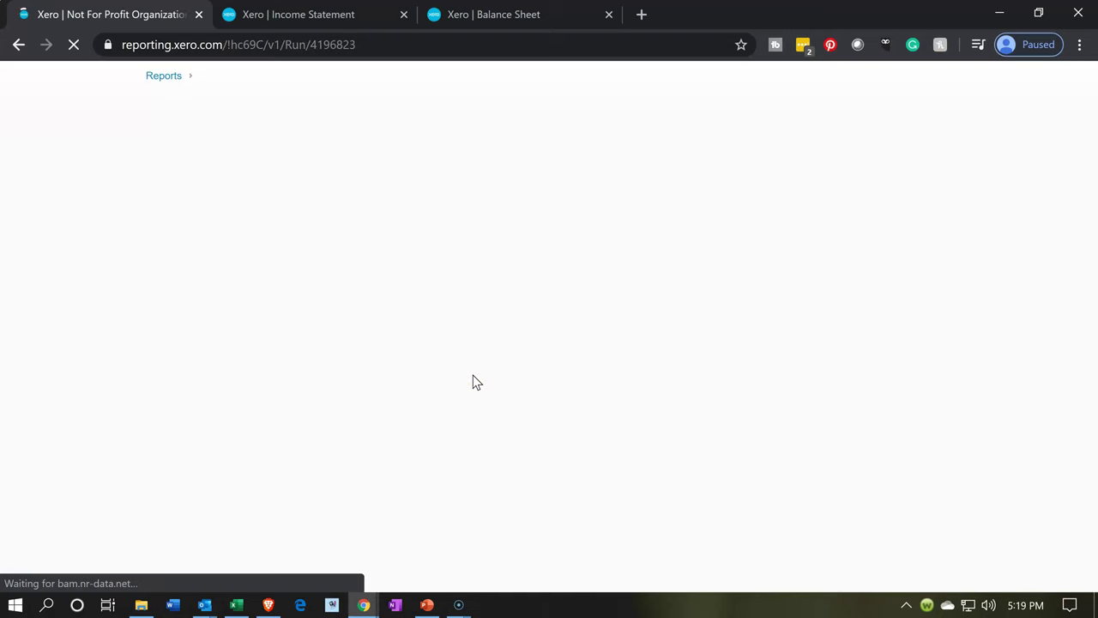
- Inspect the Restricted and Total income figures, including 267,000.00 restricted income
{"action": "scroll", "coordinate": [473, 380], "scroll_direction": "down", "scroll_amount": 3}
{"action": "left_click", "coordinate": [461, 408]}
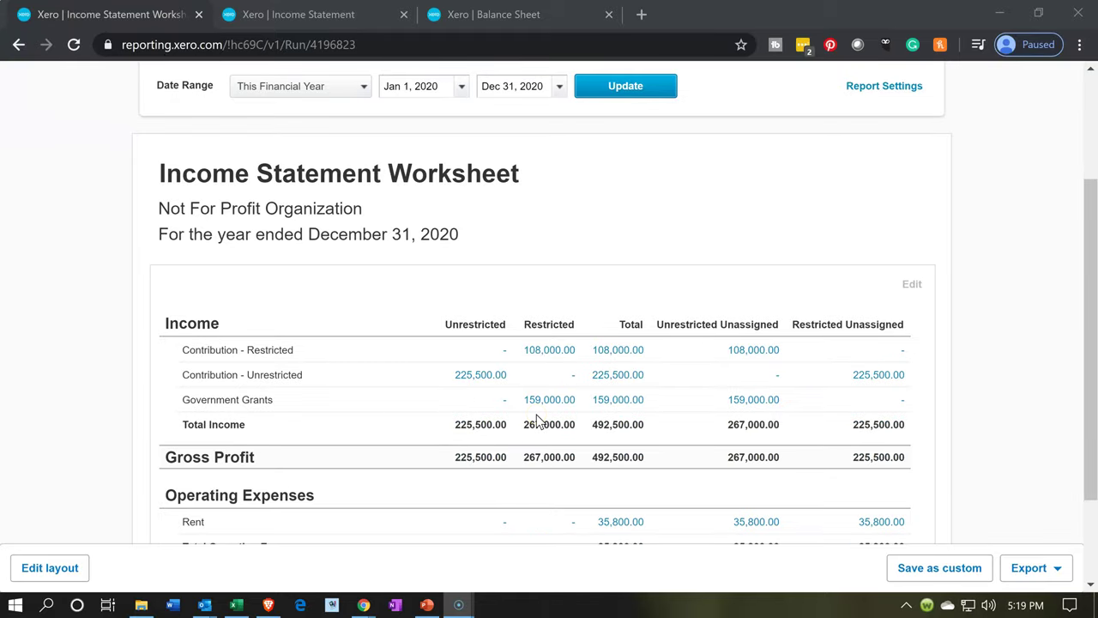
{"action": "left_click", "coordinate": [542, 465]}
{"action": "left_click", "coordinate": [576, 349]}
{"action": "left_click", "coordinate": [566, 427]}
{"action": "left_click", "coordinate": [72, 572]}
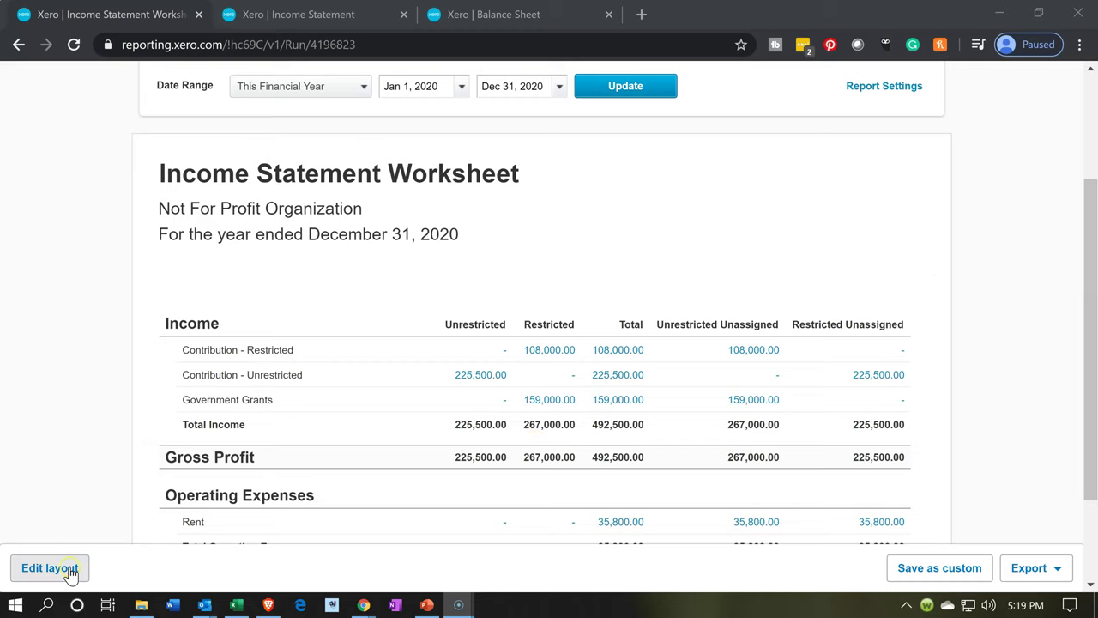
- Review the Unassigned and 159,000.00 Government Grants figures, then bring up the Excel workbook
{"action": "left_click", "coordinate": [549, 354]}
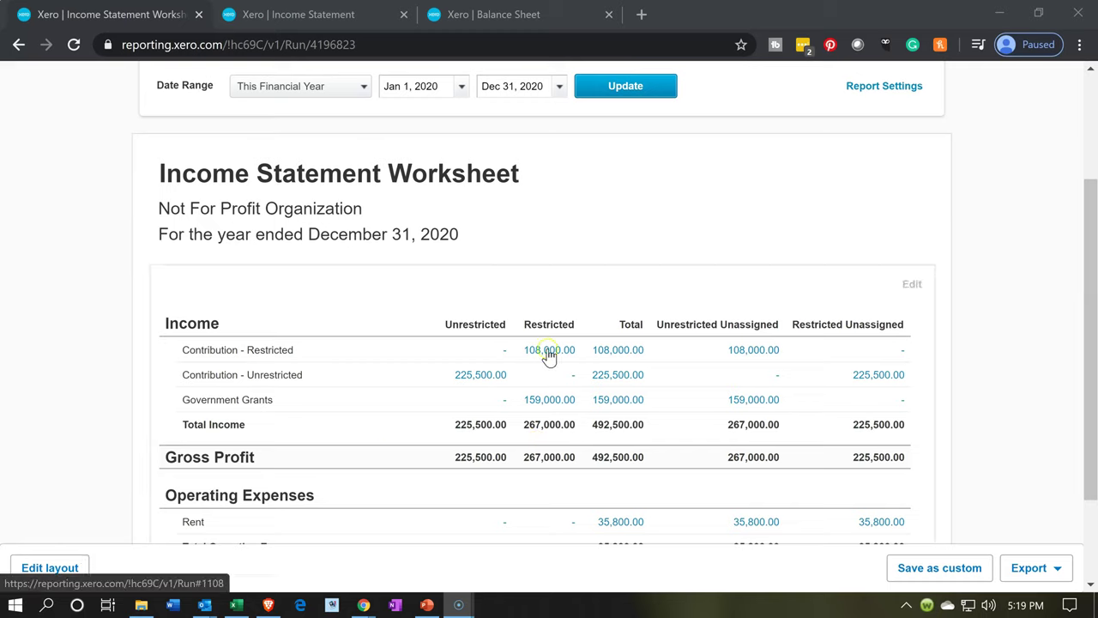
{"action": "left_click", "coordinate": [549, 353]}
{"action": "left_click", "coordinate": [479, 345]}
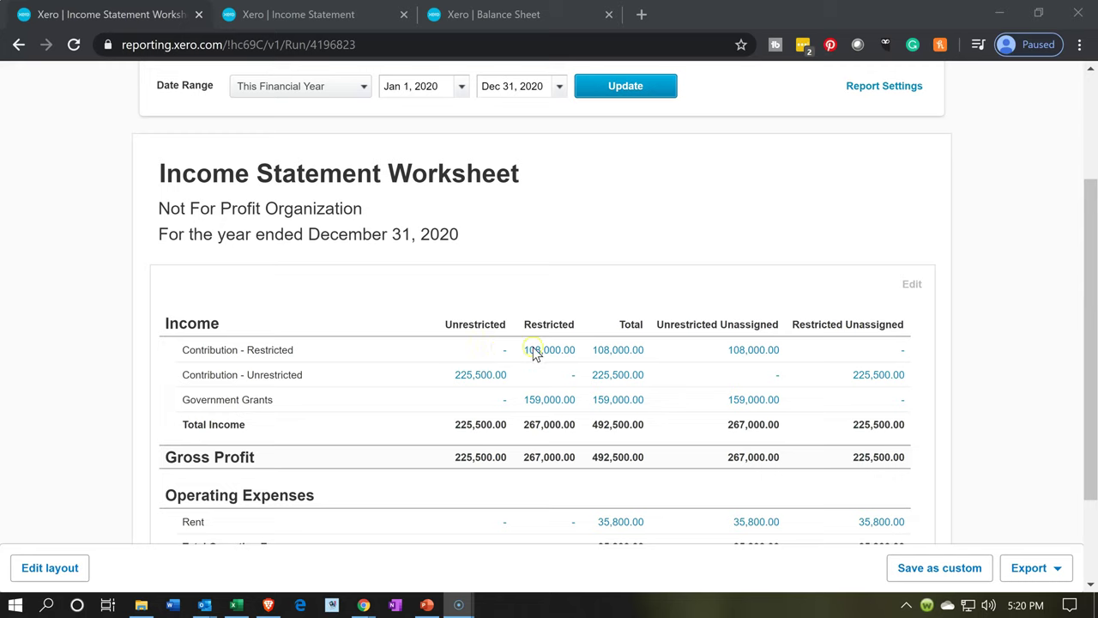
{"action": "left_click", "coordinate": [648, 329]}
{"action": "left_click", "coordinate": [678, 333]}
{"action": "scroll", "coordinate": [831, 336], "scroll_direction": "down", "scroll_amount": 1}
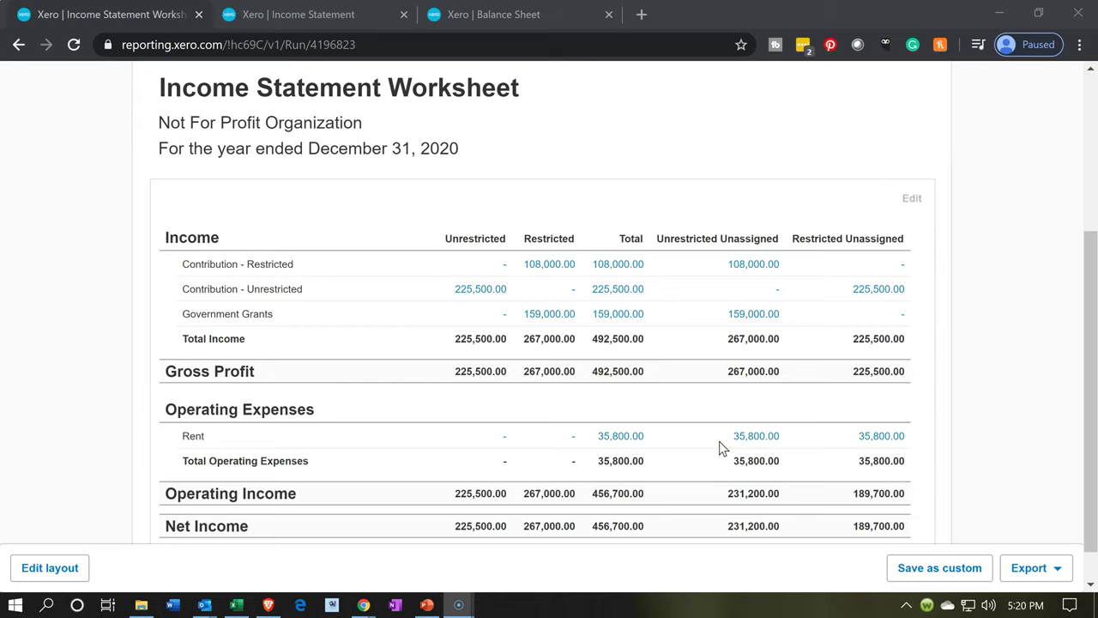
{"action": "scroll", "coordinate": [719, 441], "scroll_direction": "up", "scroll_amount": 1}
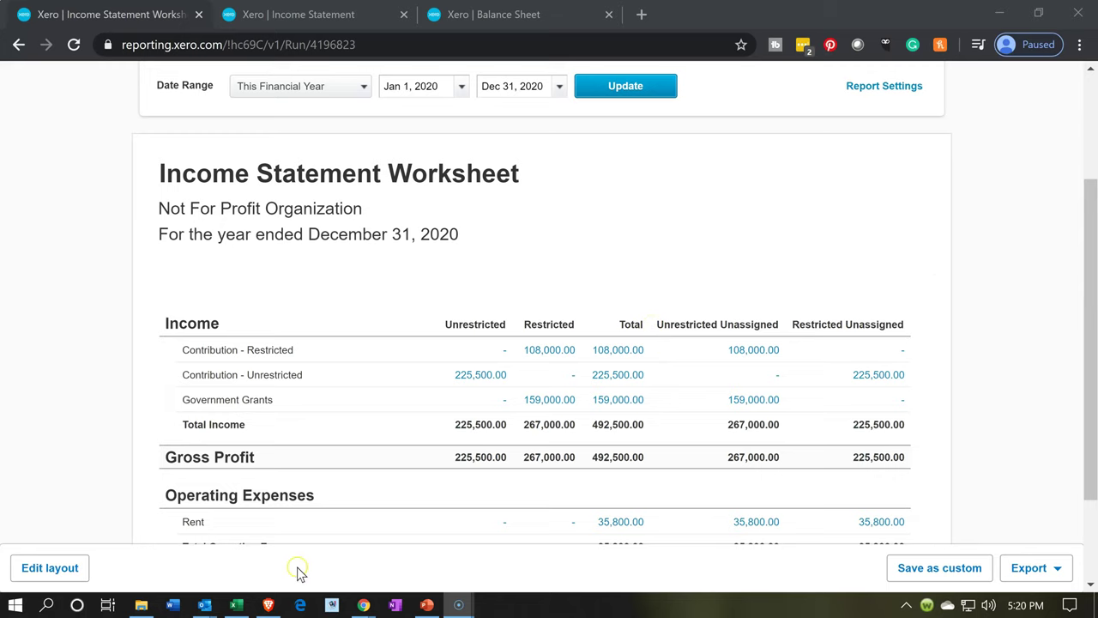
{"action": "left_click", "coordinate": [236, 605]}
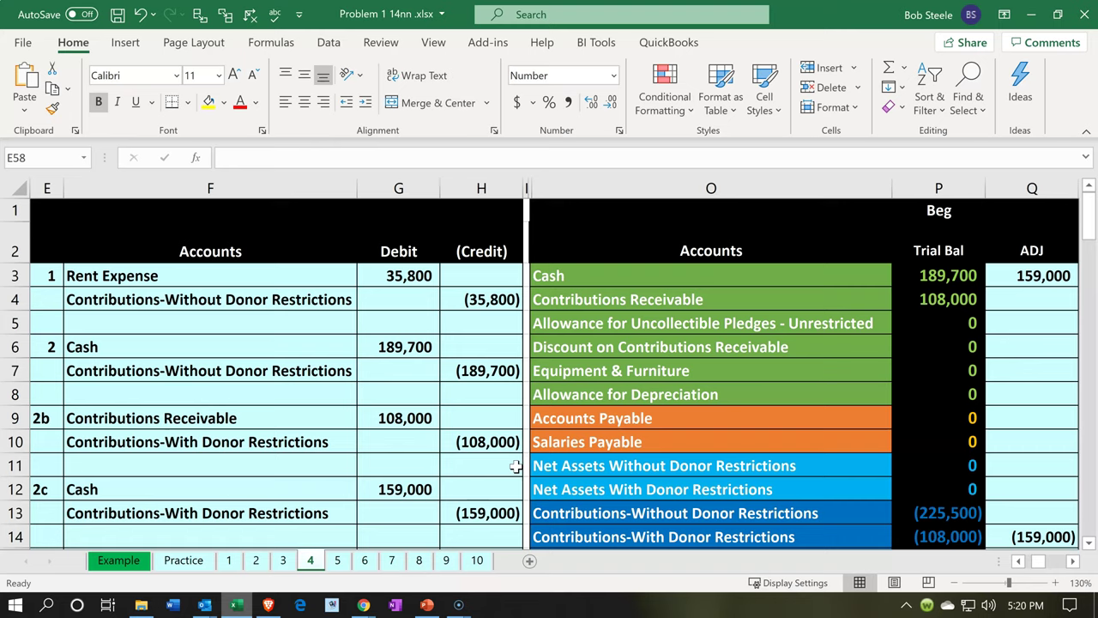
- Look over cell H11 and the expense names in T19:T22 of the Excel worksheet
{"action": "left_click", "coordinate": [516, 466]}
{"action": "key", "text": "Right"}
{"action": "key", "text": "Right"}
{"action": "key", "text": "Right"}
{"action": "key", "text": "Right"}
{"action": "key", "text": "Right"}
{"action": "key", "text": "Right"}
{"action": "key", "text": "Right"}
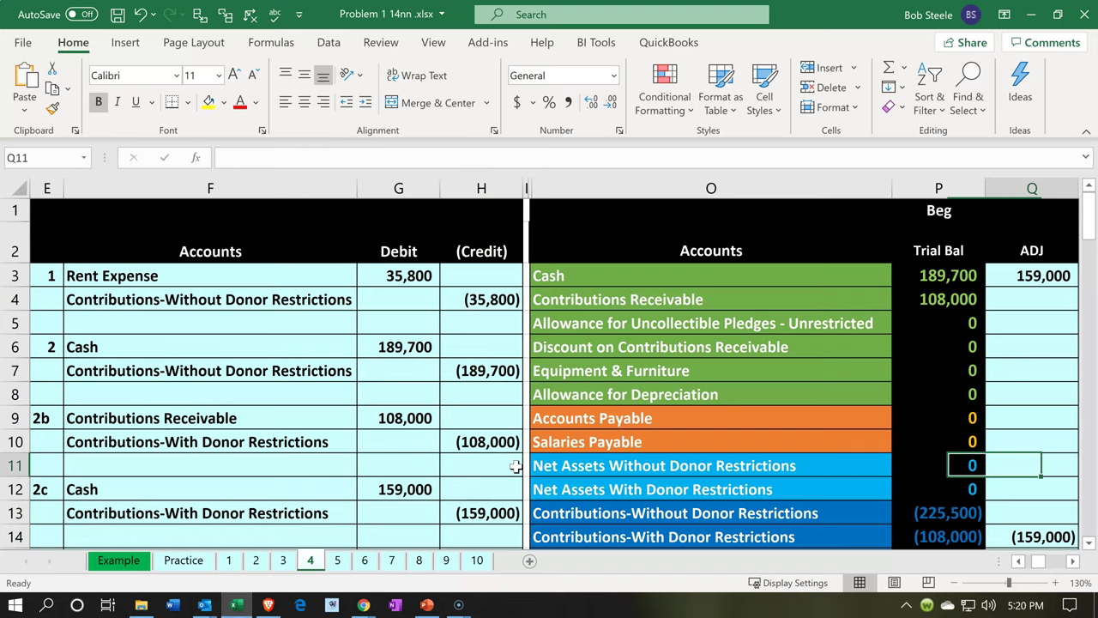
{"action": "scroll", "coordinate": [516, 466], "scroll_direction": "down", "scroll_amount": 5}
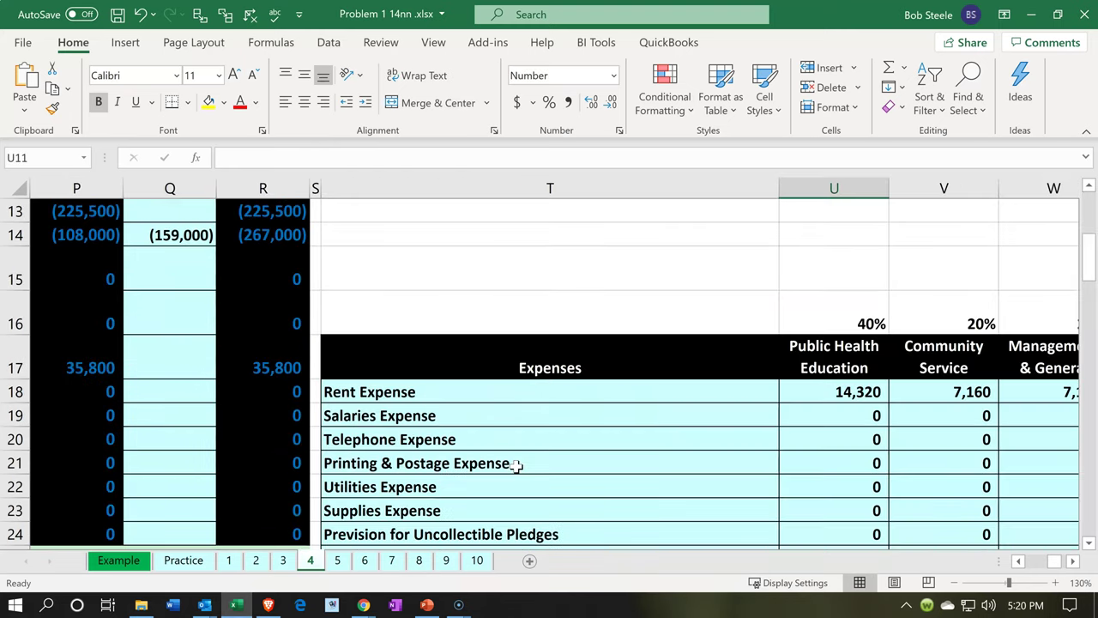
{"action": "left_click_drag", "start_coordinate": [544, 324], "coordinate": [629, 387]}
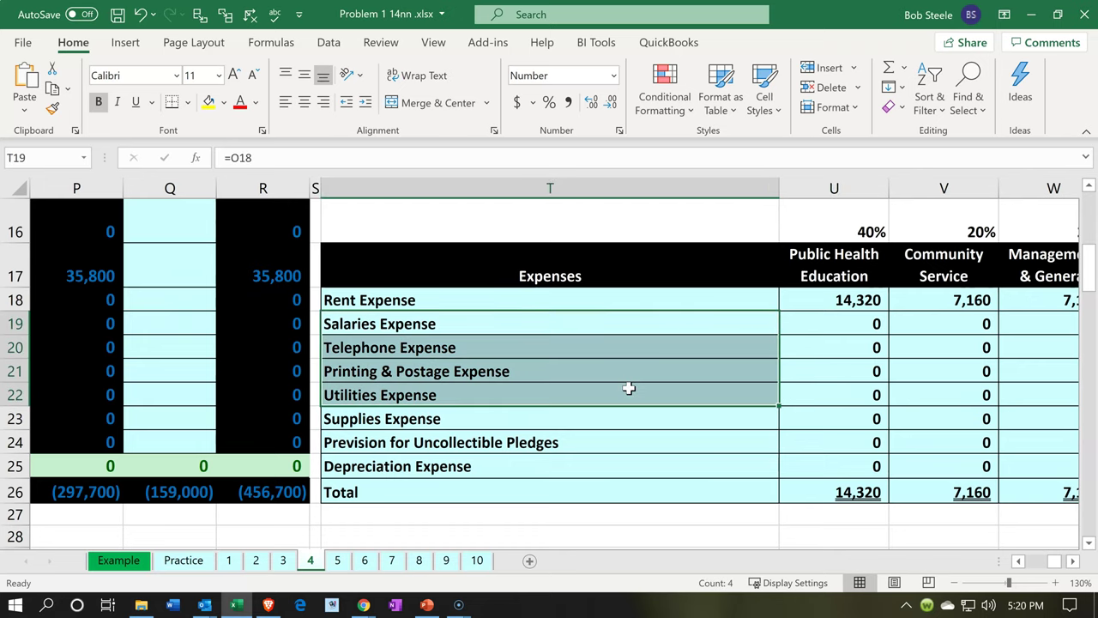
{"action": "scroll", "coordinate": [629, 388], "scroll_direction": "down", "scroll_amount": 10}
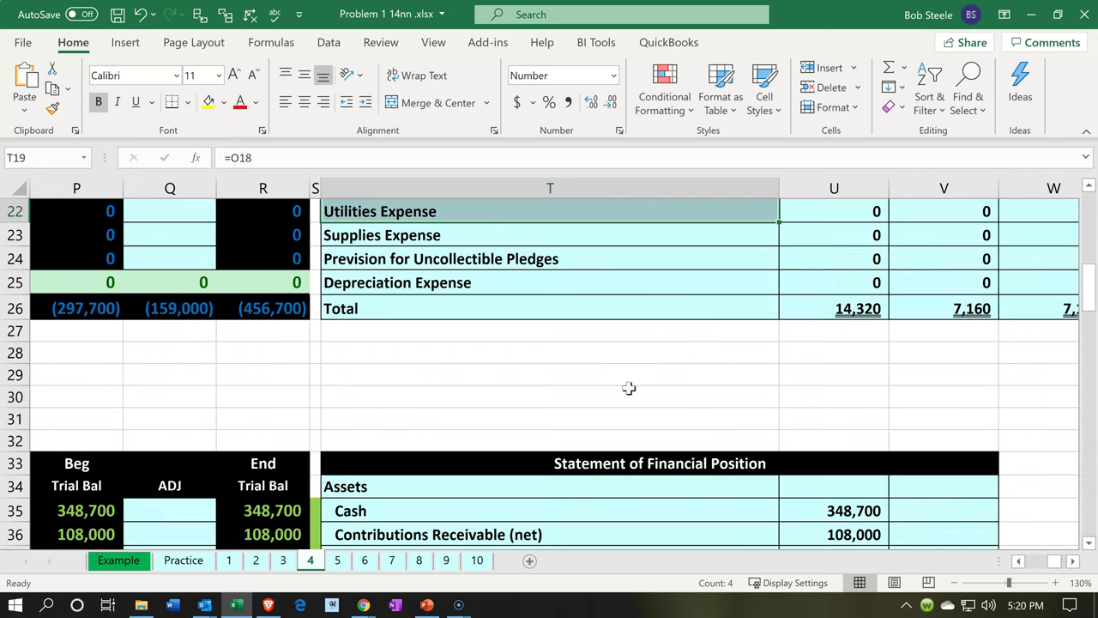
{"action": "scroll", "coordinate": [637, 418], "scroll_direction": "up", "scroll_amount": 3}
{"action": "scroll", "coordinate": [637, 418], "scroll_direction": "down", "scroll_amount": 4}
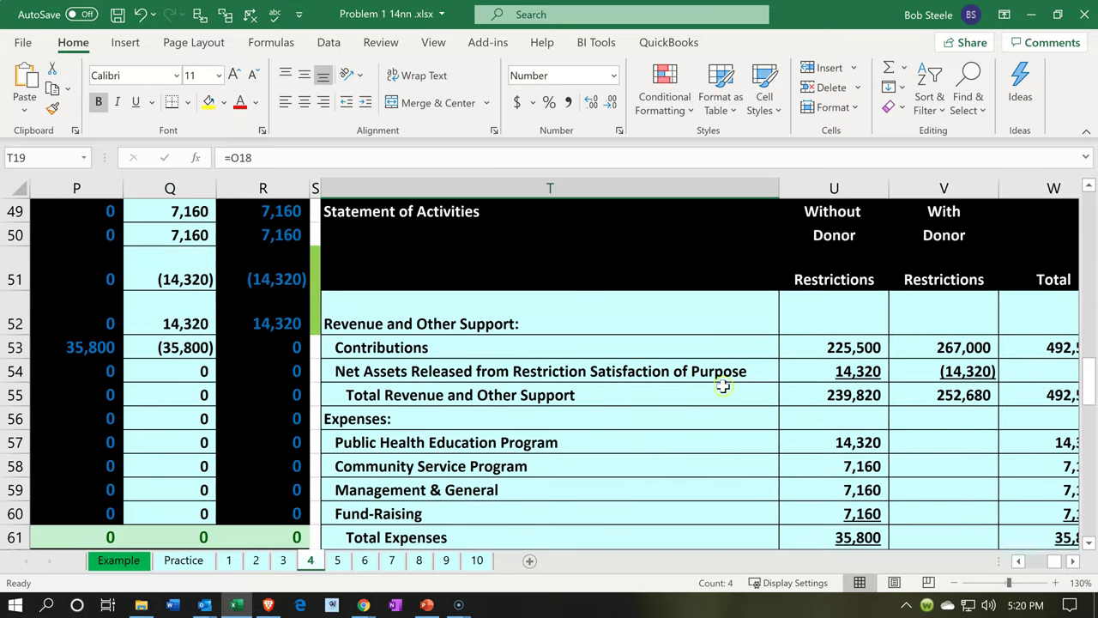
- Check the Without and With Donor Restrictions contributions of 225,500 and 267,000, then minimize Excel
{"action": "left_click", "coordinate": [851, 277]}
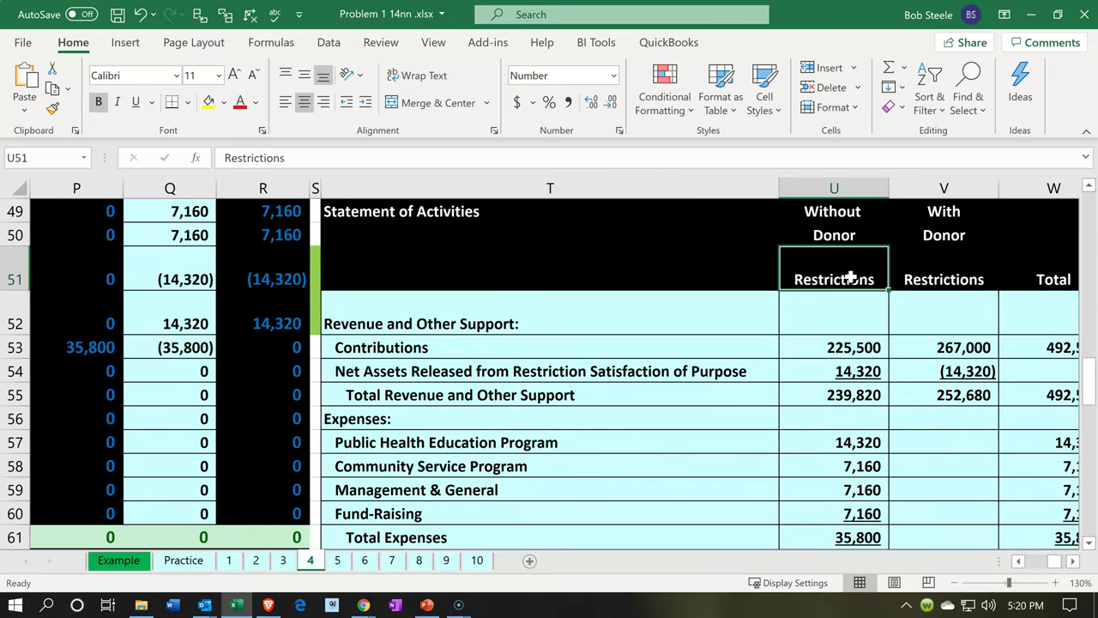
{"action": "key", "text": "Right"}
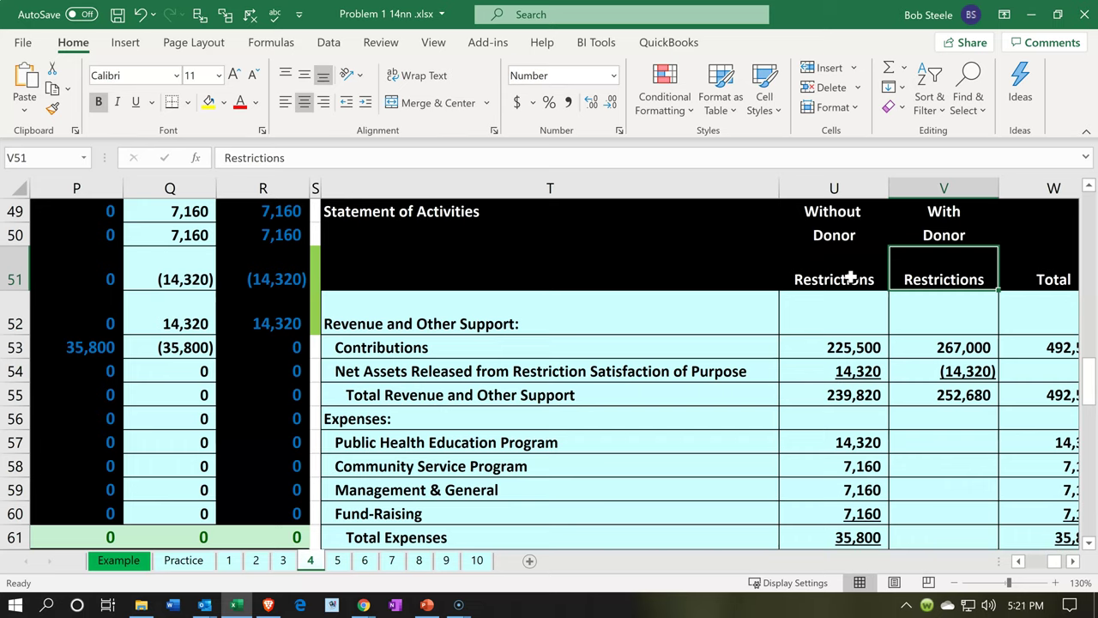
{"action": "left_click", "coordinate": [849, 276]}
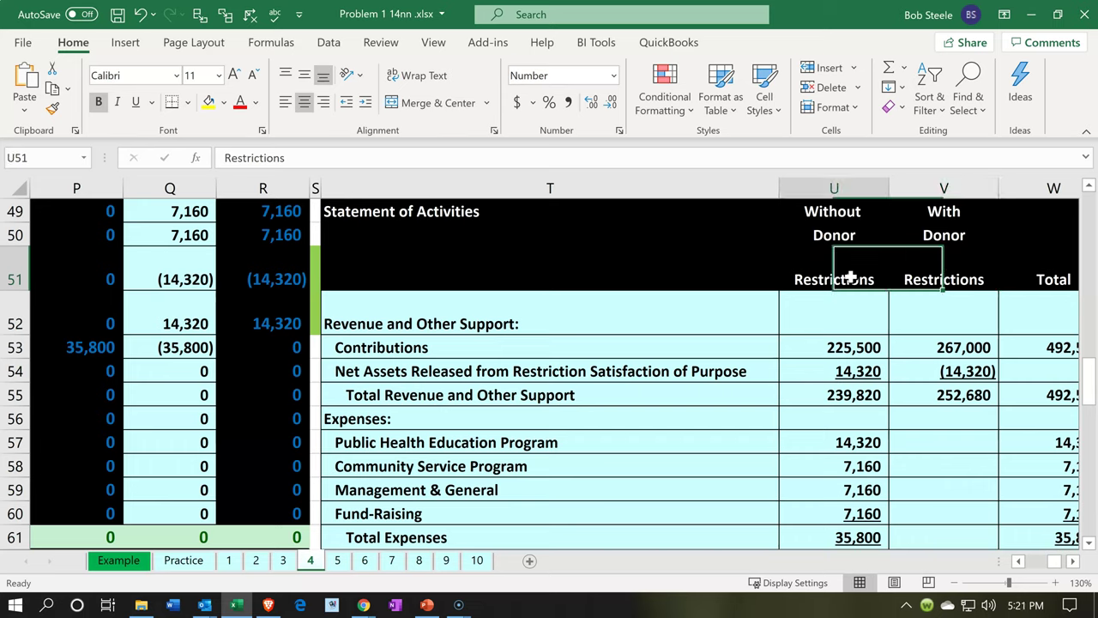
{"action": "left_click", "coordinate": [908, 275]}
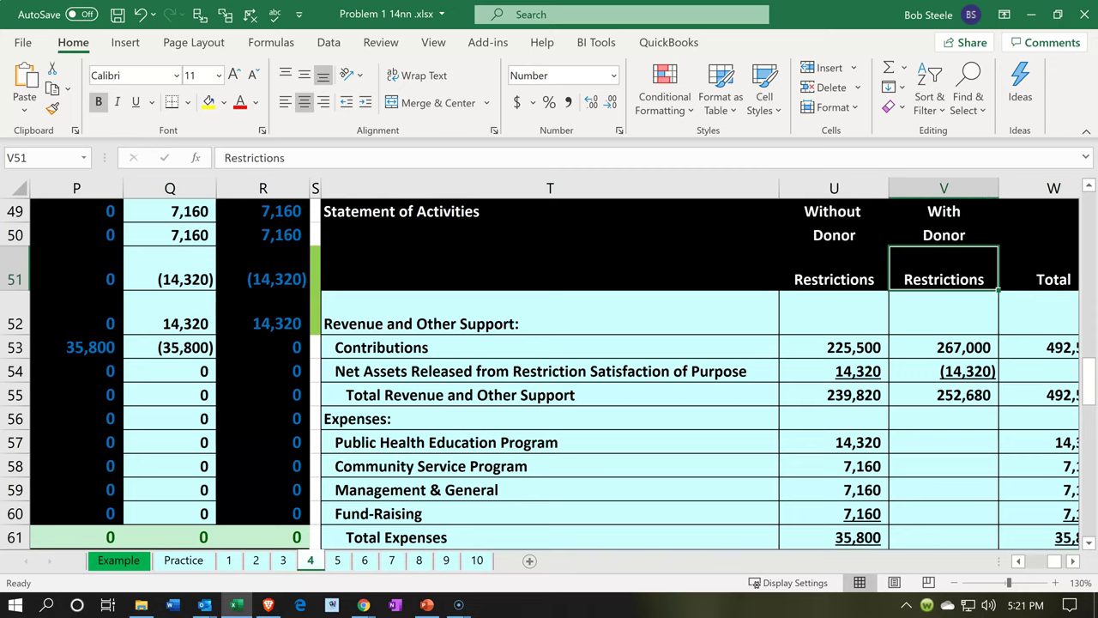
{"action": "left_click", "coordinate": [1032, 15]}
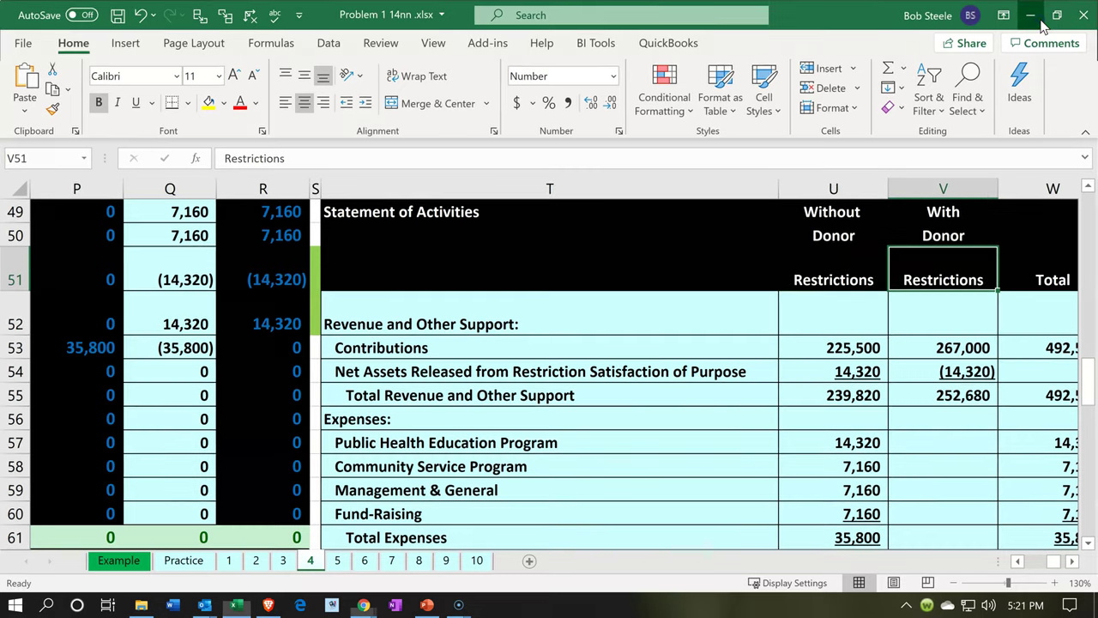
{"action": "left_click", "coordinate": [236, 605]}
{"action": "scroll", "coordinate": [574, 421], "scroll_direction": "up", "scroll_amount": 12}
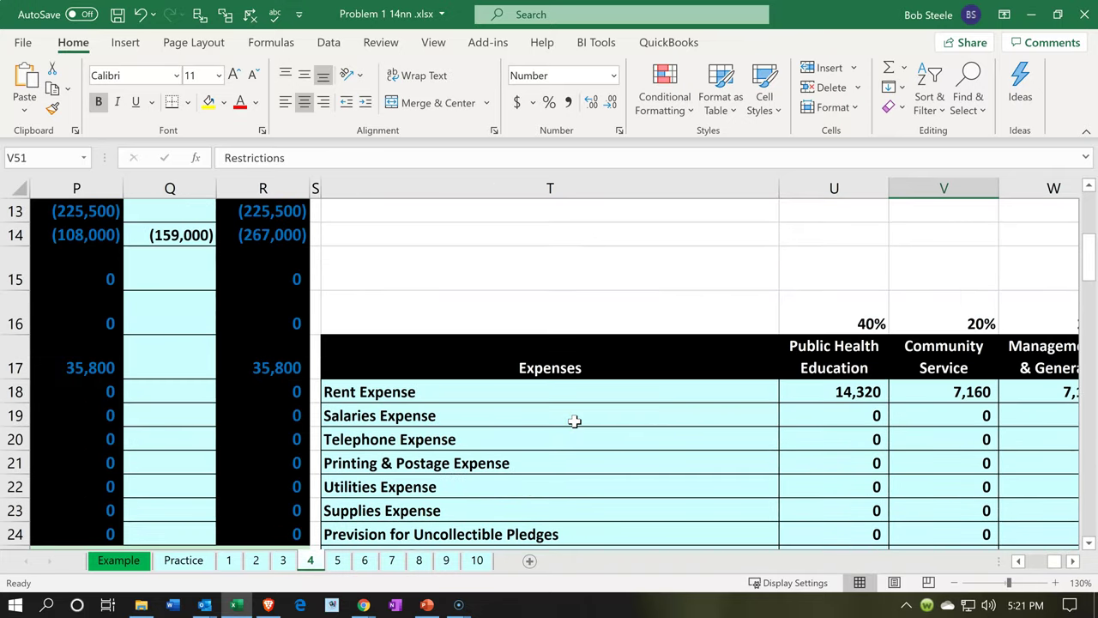
{"action": "scroll", "coordinate": [574, 421], "scroll_direction": "down", "scroll_amount": 1}
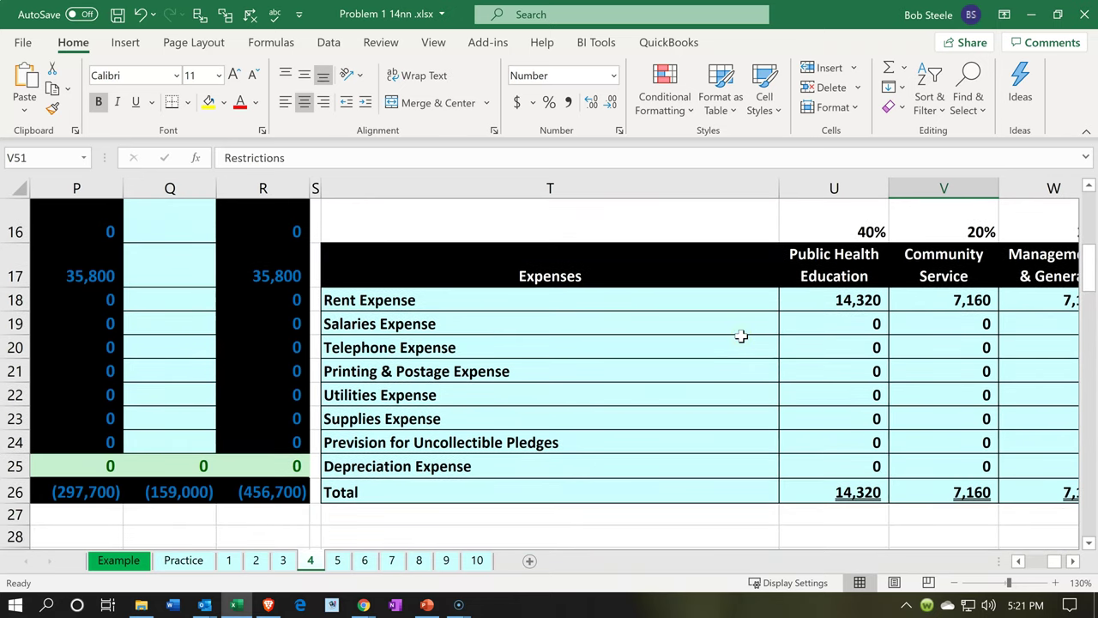
{"action": "left_click", "coordinate": [1027, 23]}
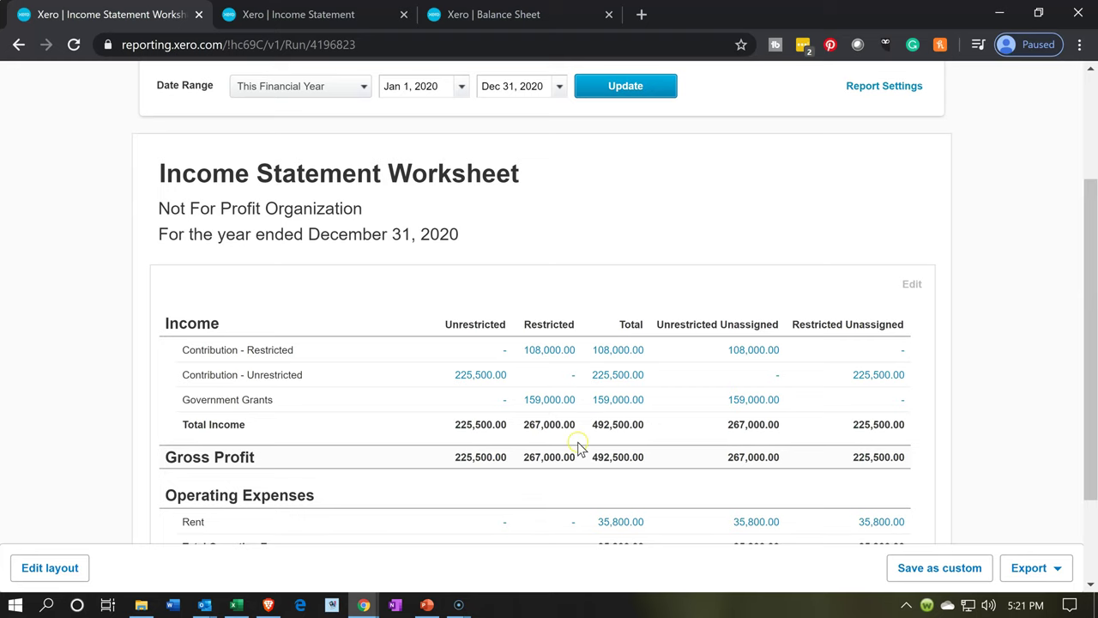
{"action": "scroll", "coordinate": [578, 442], "scroll_direction": "down", "scroll_amount": 2}
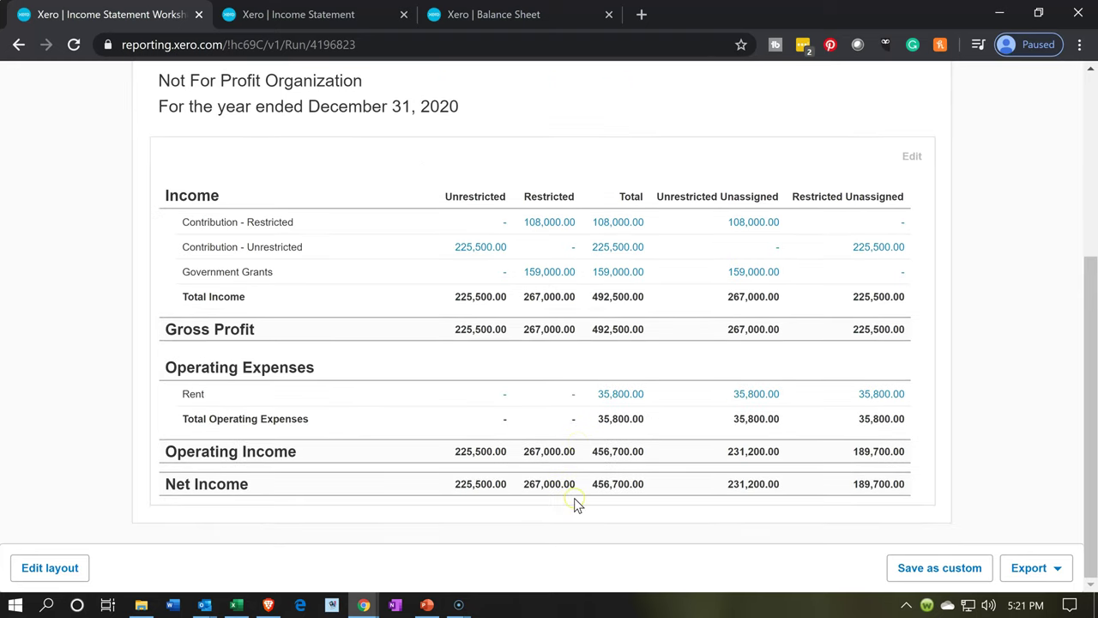